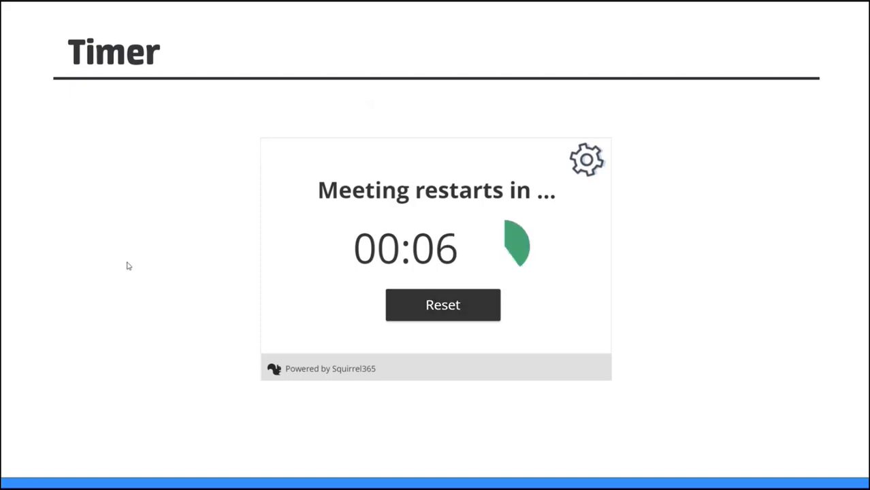
Reset the meeting countdown timer embedded in the slide.
left_click(469, 305)
left_click(94, 282)
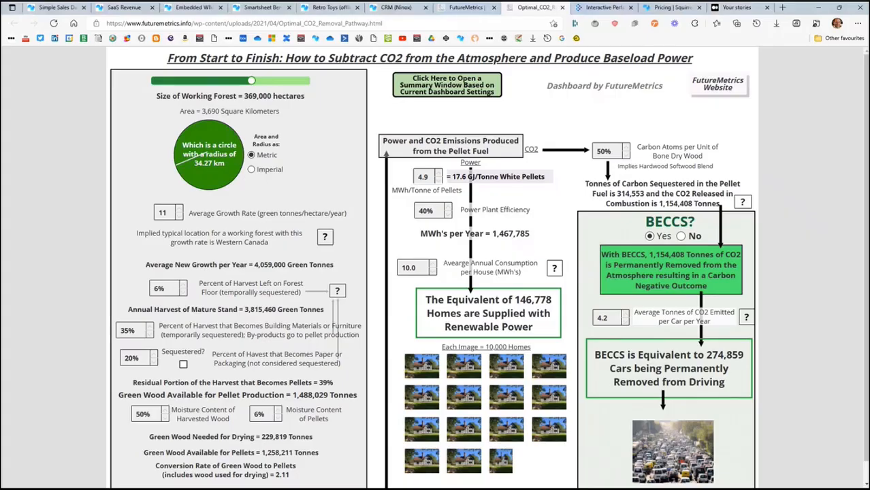
Switch to the browser and view the Simple Sales Dashboard, SaaS Revenue, Embedded Wikipedia, Smartsheet Benefit Calculator, Retro Toys and CRM (Ninox) example projects.
left_click(58, 8)
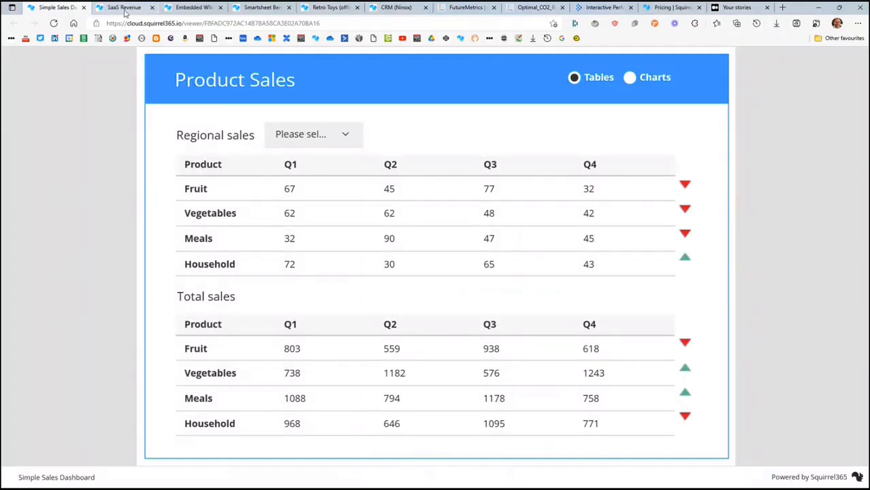
left_click(124, 8)
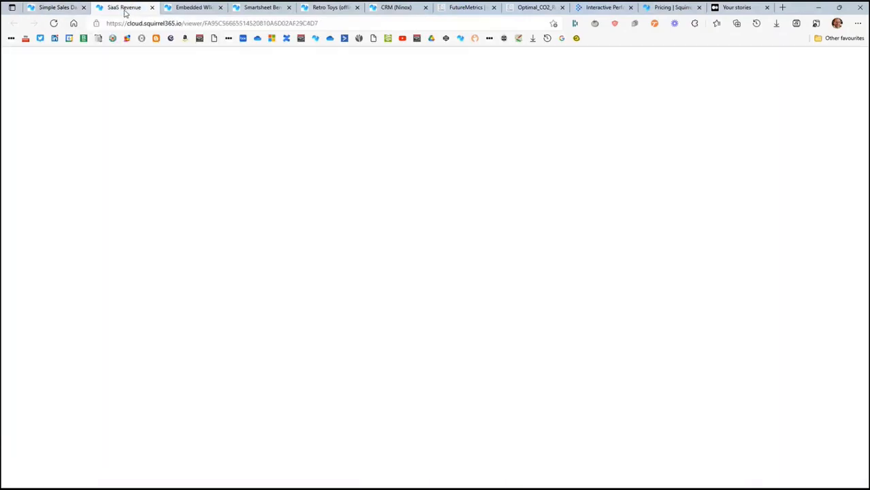
left_click(326, 25)
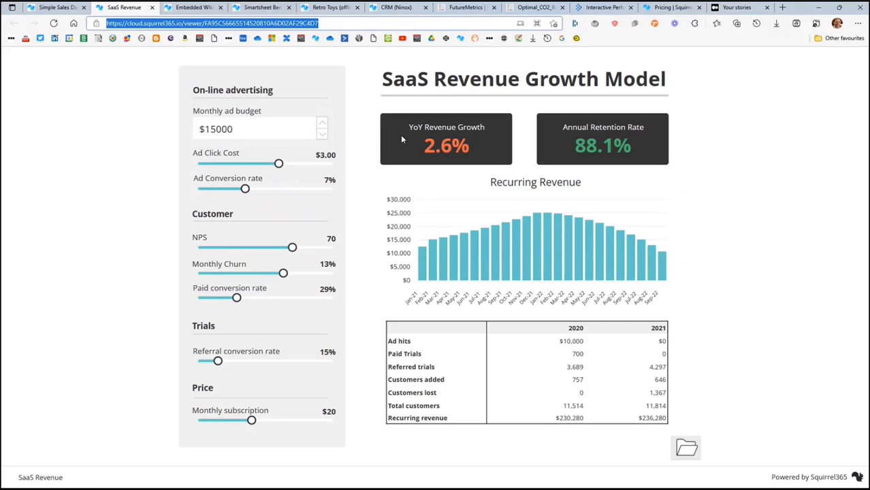
left_click(202, 10)
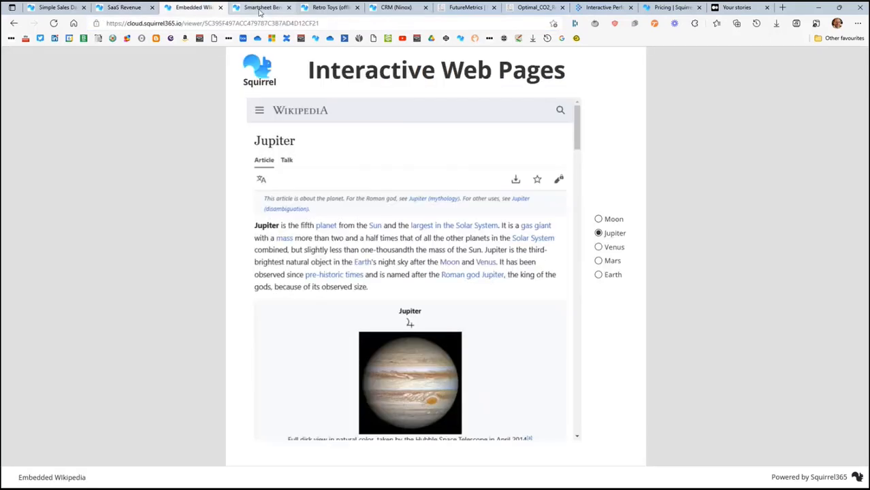
left_click(259, 9)
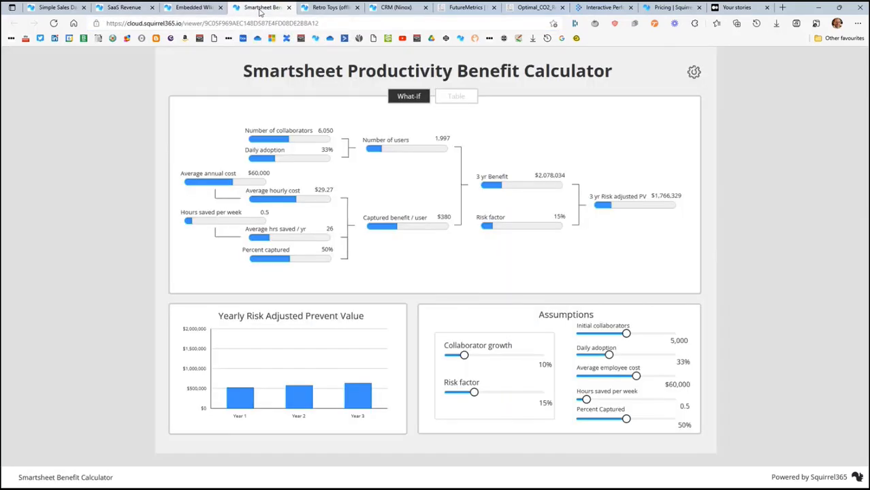
left_click(329, 8)
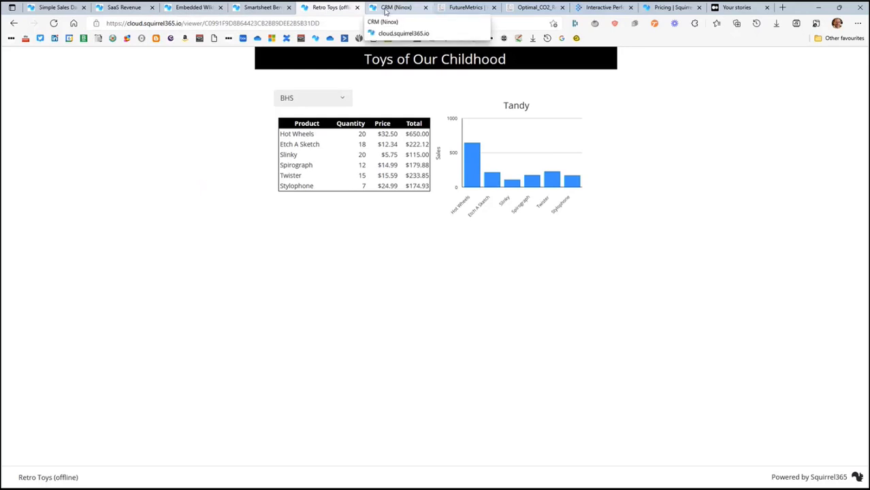
left_click(386, 9)
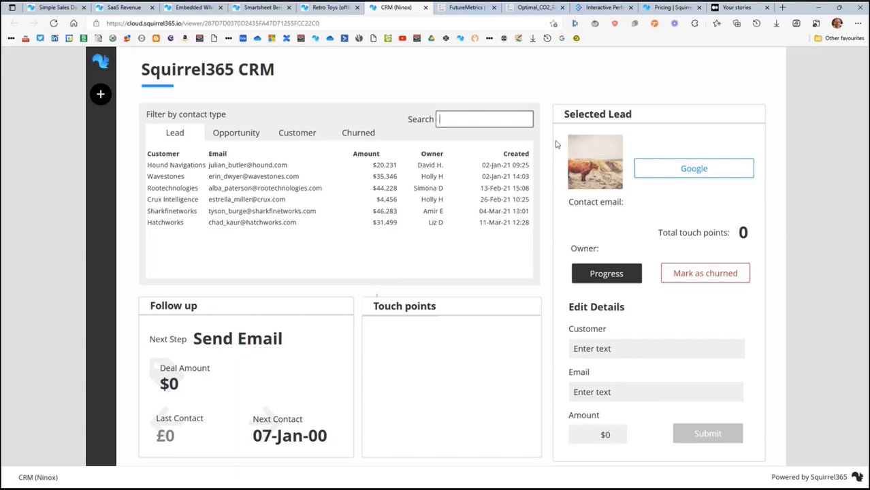
Review the Squirrel365 pricing page, comparing the usage limits, functions, integrations and distribution options of the Free, Creator and Builder plans.
left_click(657, 8)
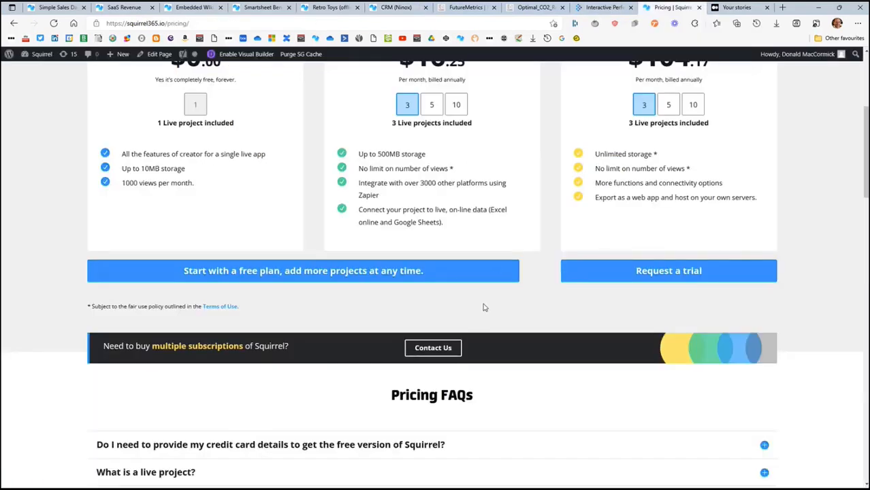
scroll(484, 306, "up", 4)
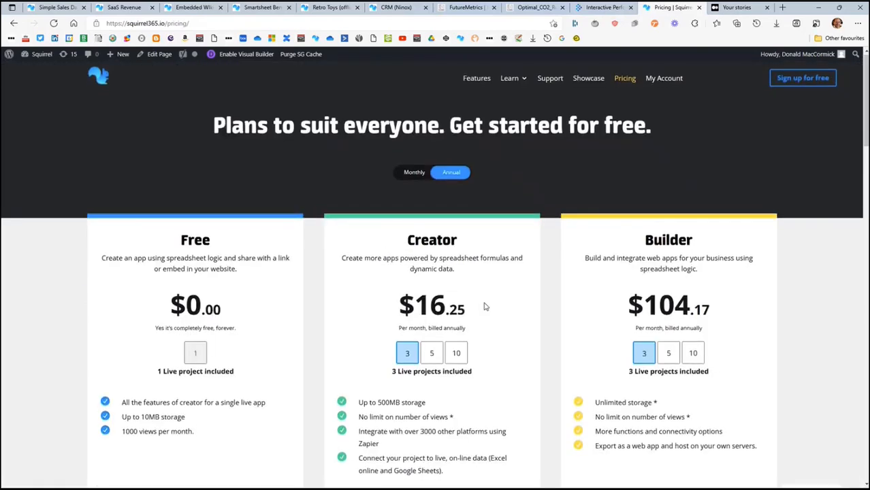
scroll(484, 306, "down", 10)
scroll(484, 307, "down", 2)
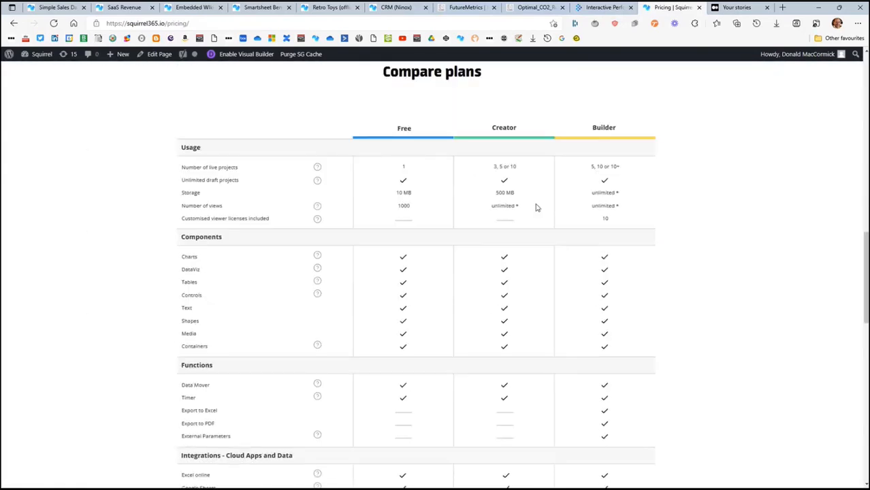
scroll(402, 263, "down", 1)
scroll(402, 266, "down", 6)
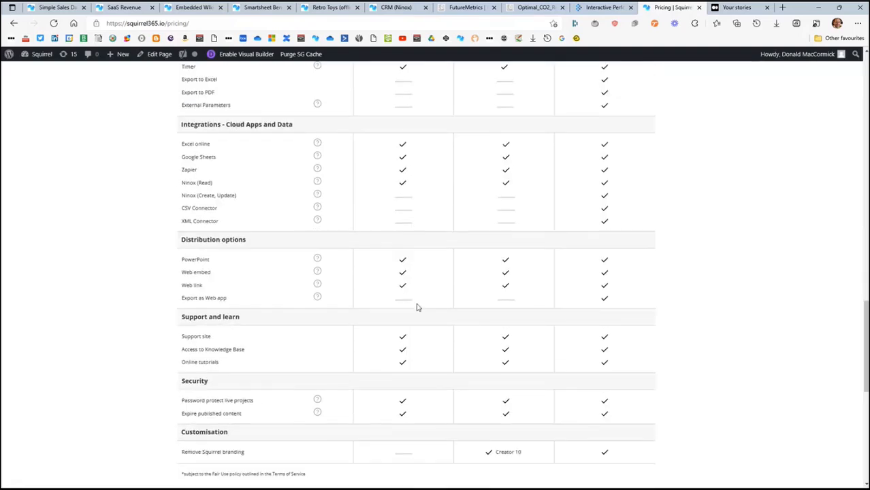
scroll(410, 326, "up", 10)
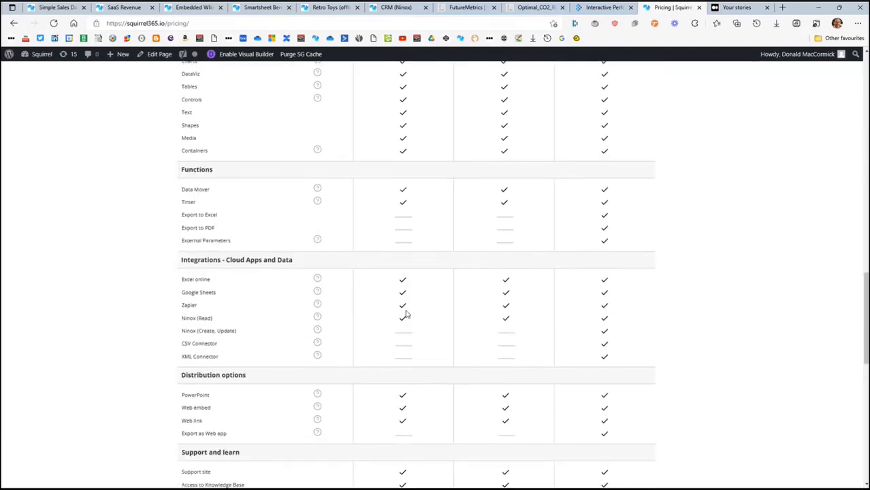
scroll(454, 281, "down", 2)
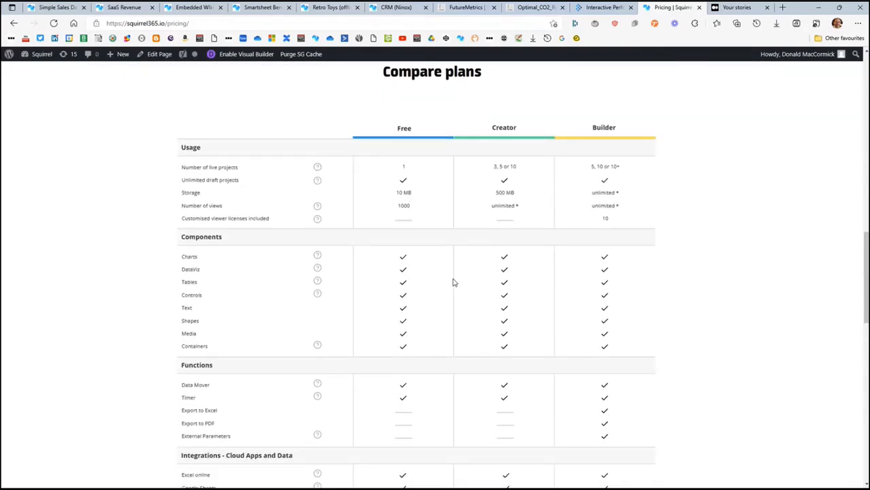
scroll(457, 280, "down", 6)
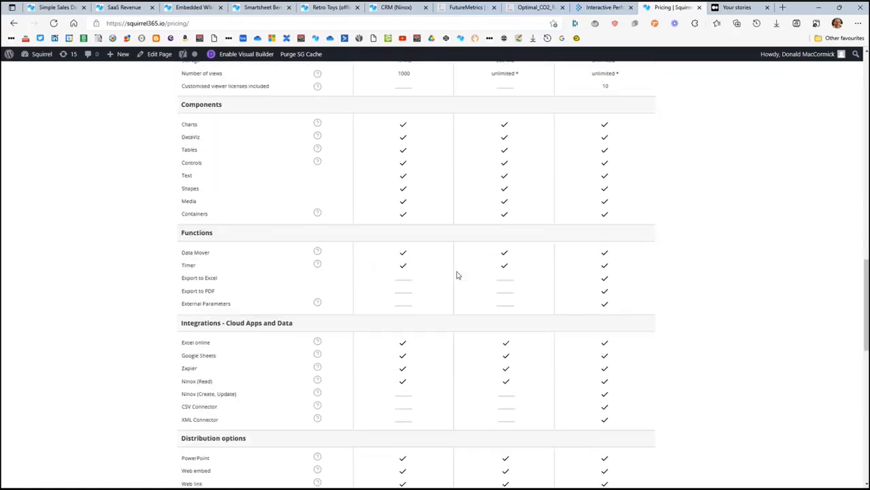
scroll(465, 389, "up", 6)
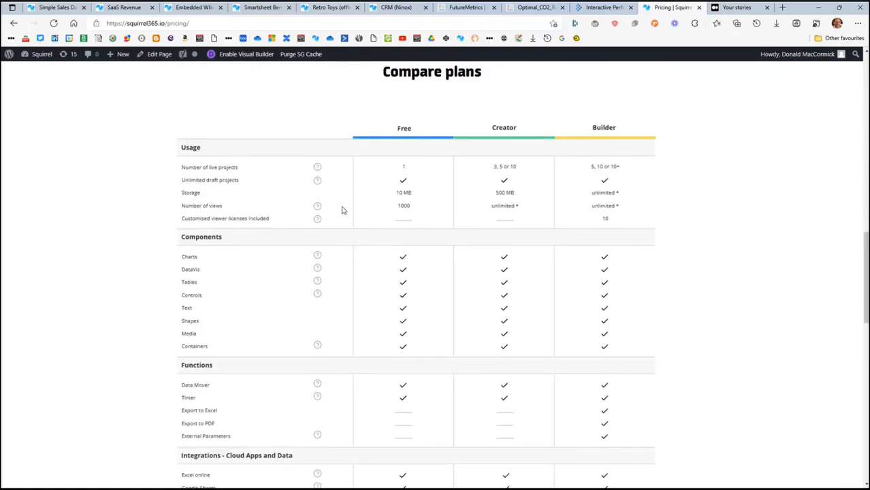
mouse_move(317, 208)
mouse_move(315, 276)
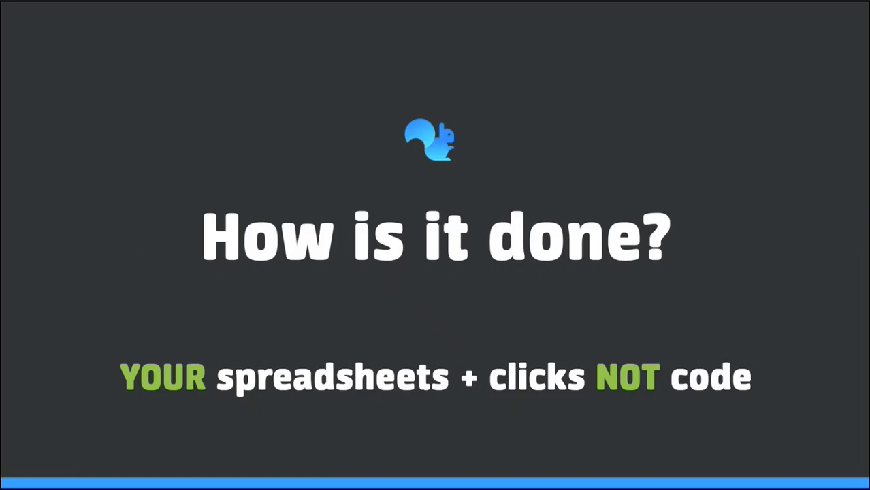
Open sass revenue.xlsx from the Squirrel Free folder in Excel and view its Factors and Main model sheets.
key("alt+Tab")
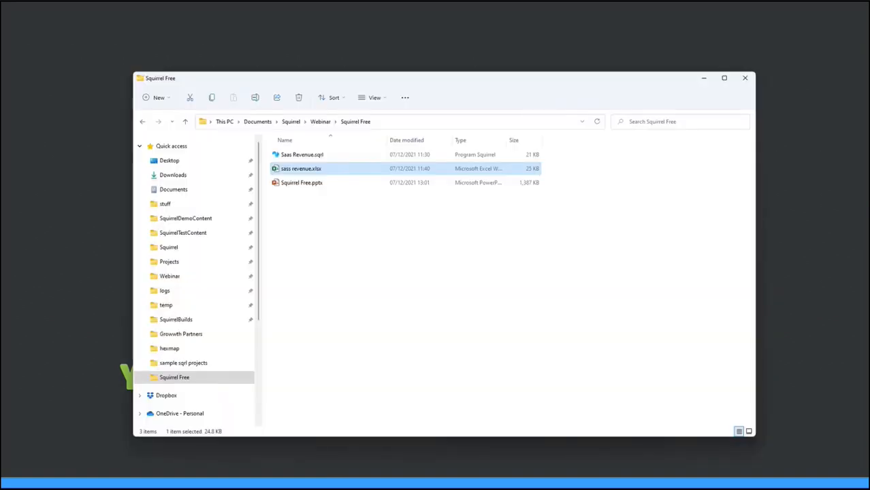
double_click(303, 172)
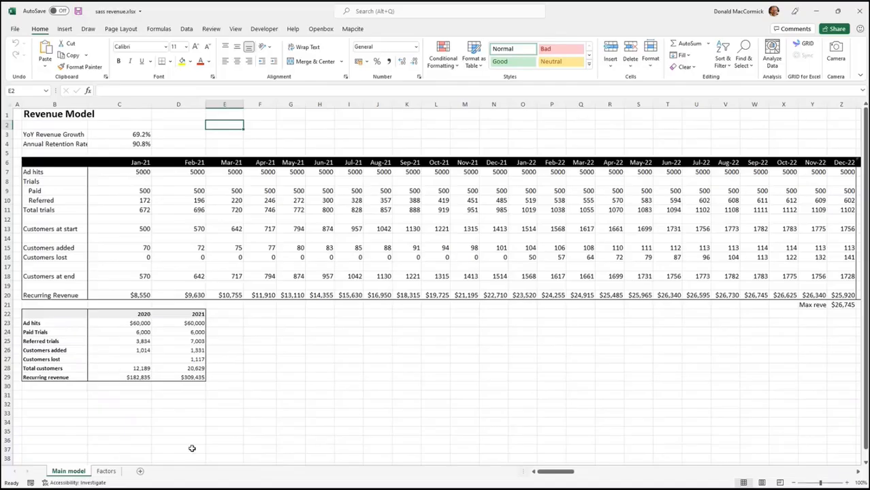
left_click(106, 471)
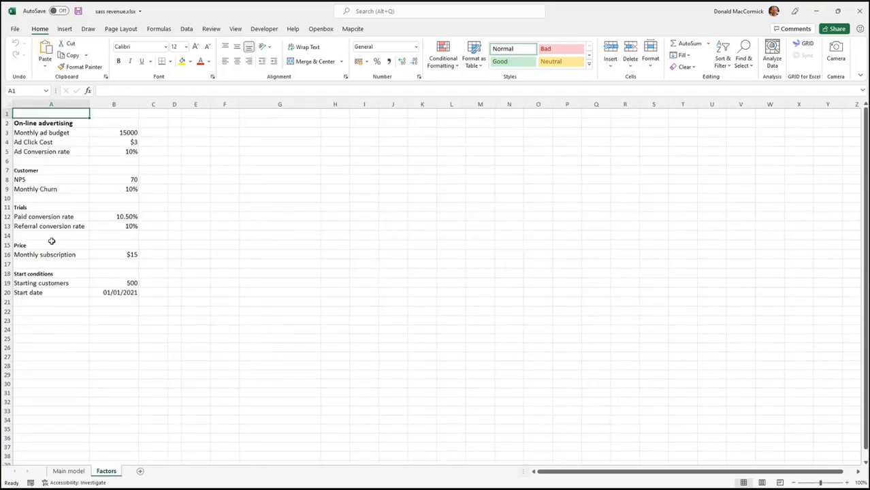
left_click(69, 472)
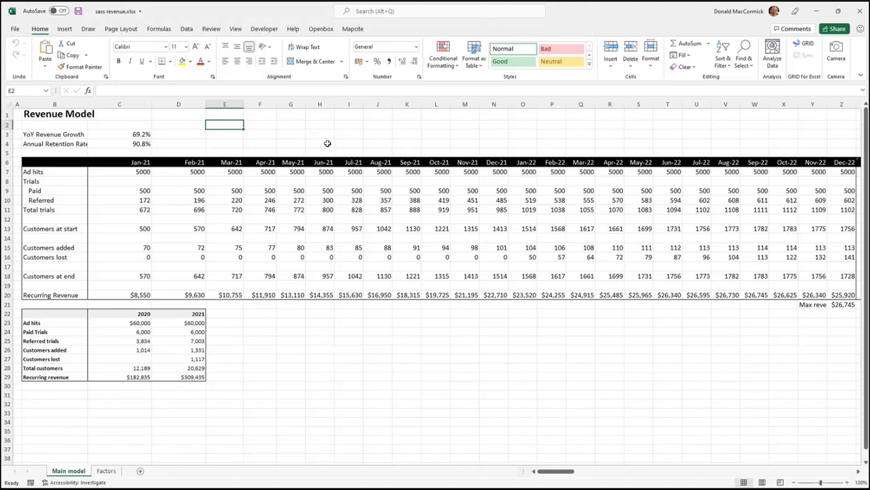
Inspect the Main model formulas for YoY revenue growth, paid trials, customers added and recurring revenue, and close the workbook.
left_click(140, 134)
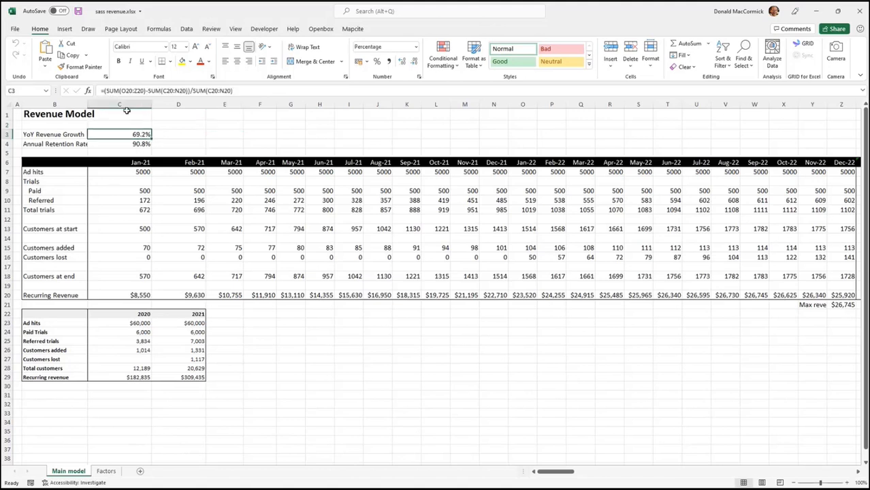
left_click(235, 192)
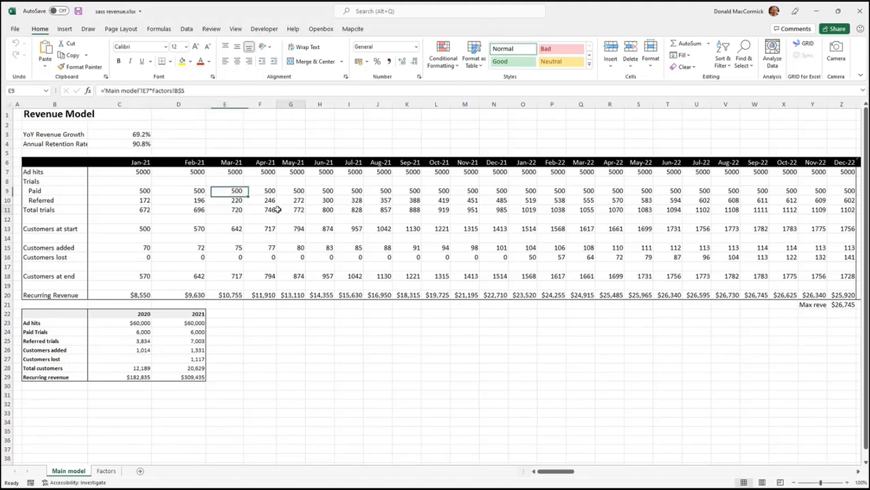
left_click(293, 250)
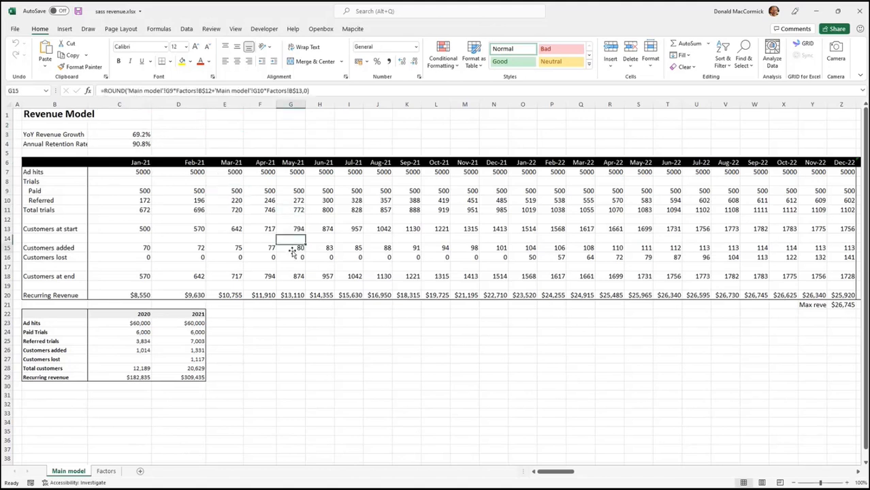
left_click(267, 298)
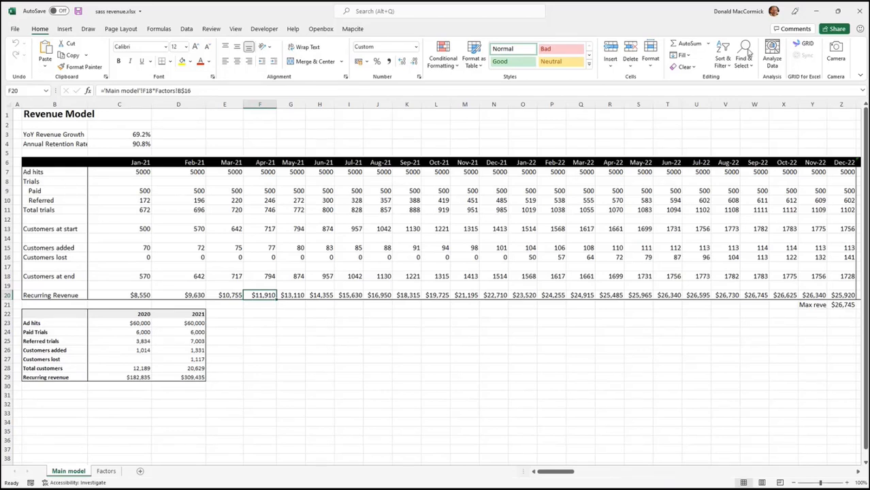
left_click(859, 11)
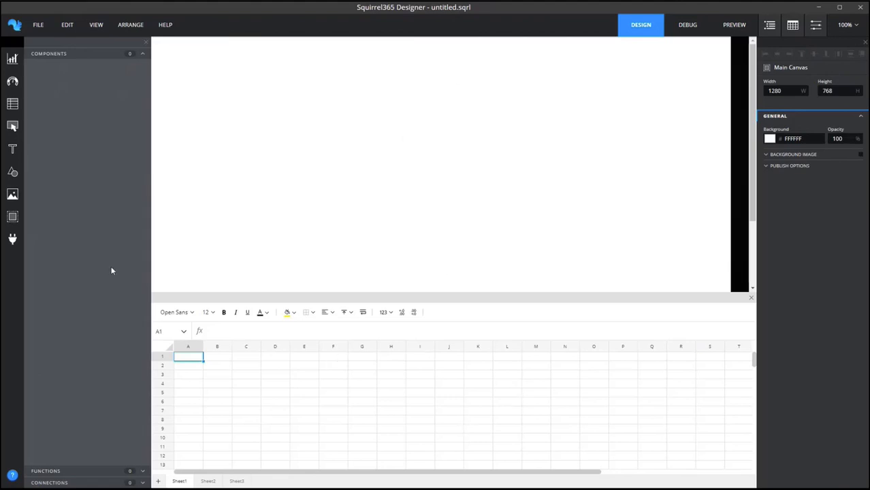
left_click(13, 104)
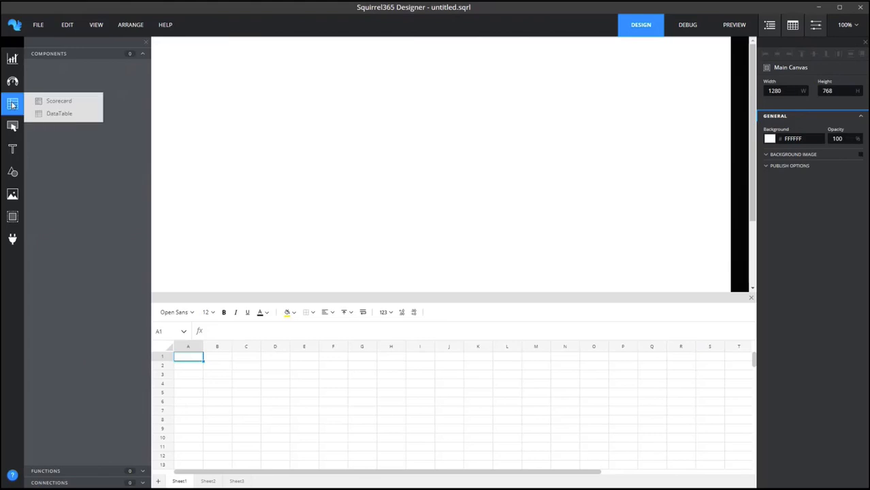
left_click(14, 128)
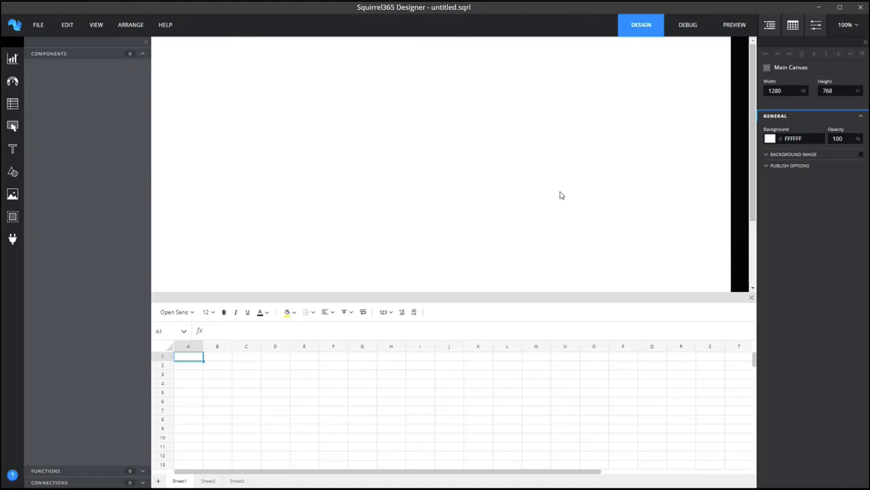
Import the spreadsheet sass revenue.xlsx into the untitled Squirrel365 Designer project.
left_click(33, 27)
mouse_move(49, 103)
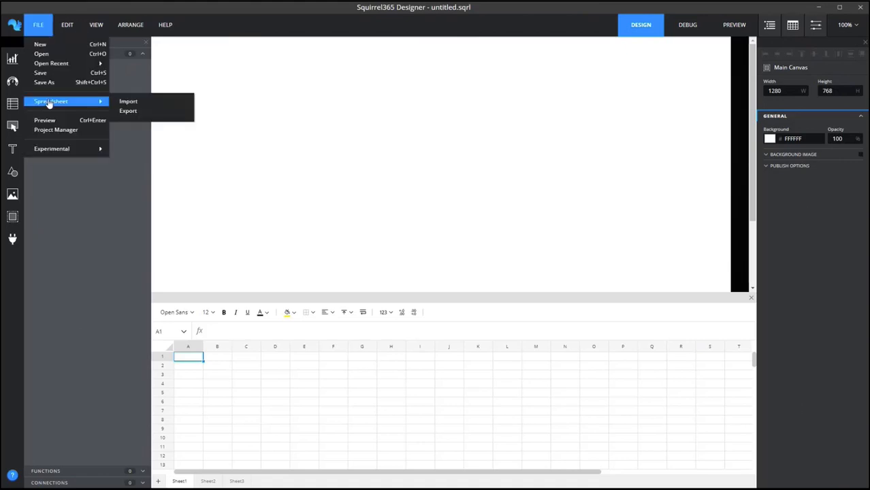
left_click(138, 103)
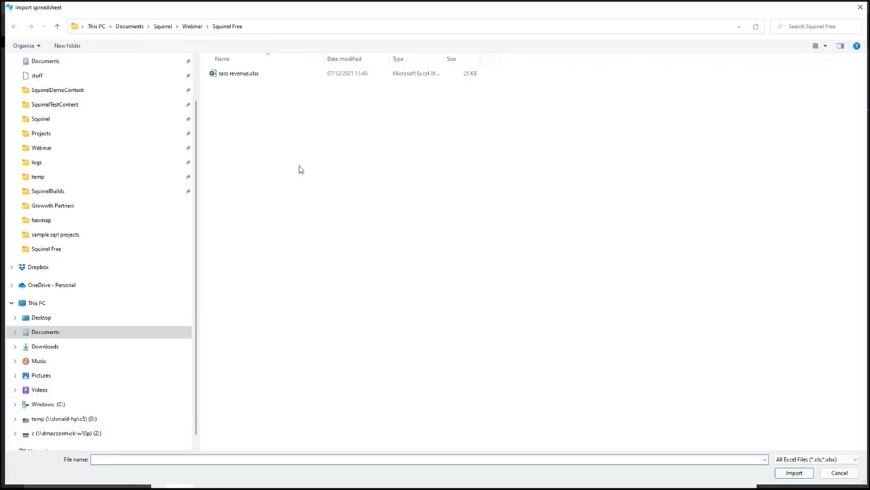
left_click(232, 78)
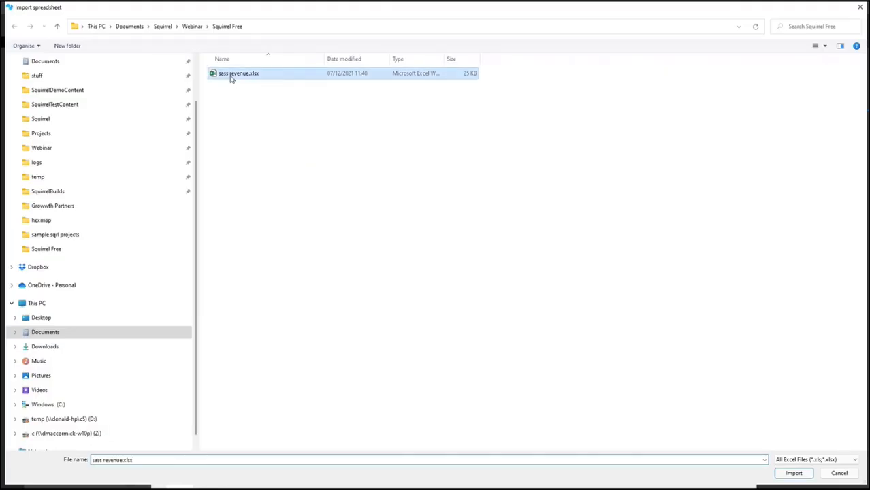
double_click(231, 77)
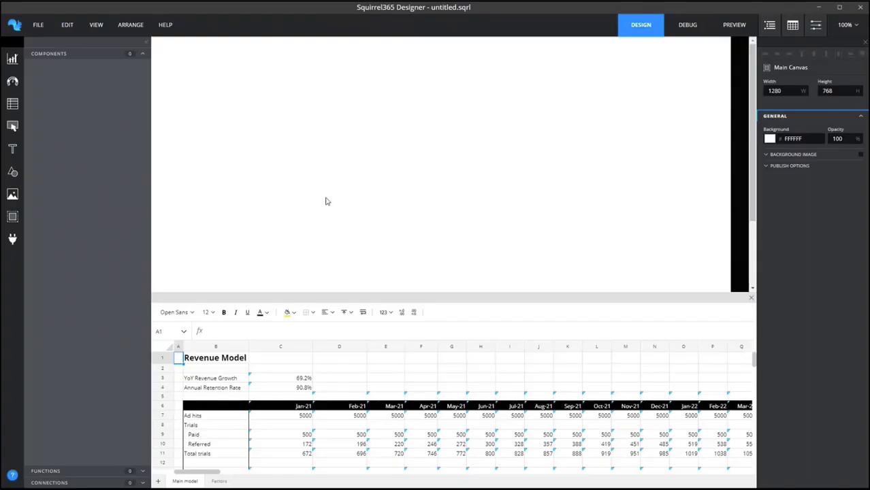
Enlarge the spreadsheet area and inspect the imported Main model cells for YoY revenue growth and the March 2021 ad hits, paid trials and total trials.
left_click_drag(294, 293, 286, 218)
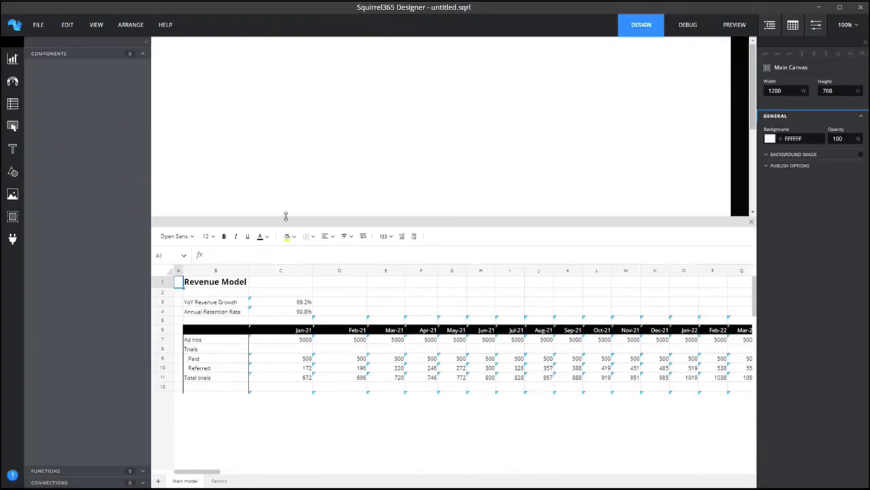
left_click(293, 301)
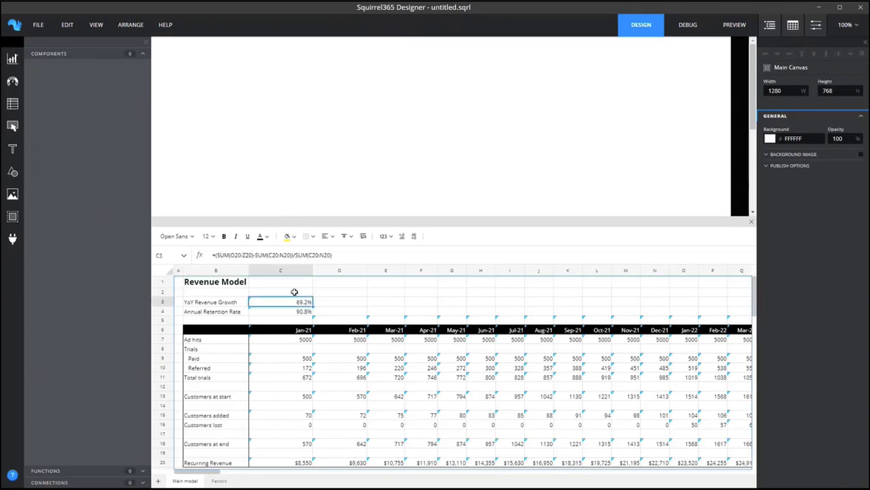
left_click(393, 341)
left_click(397, 359)
left_click(403, 379)
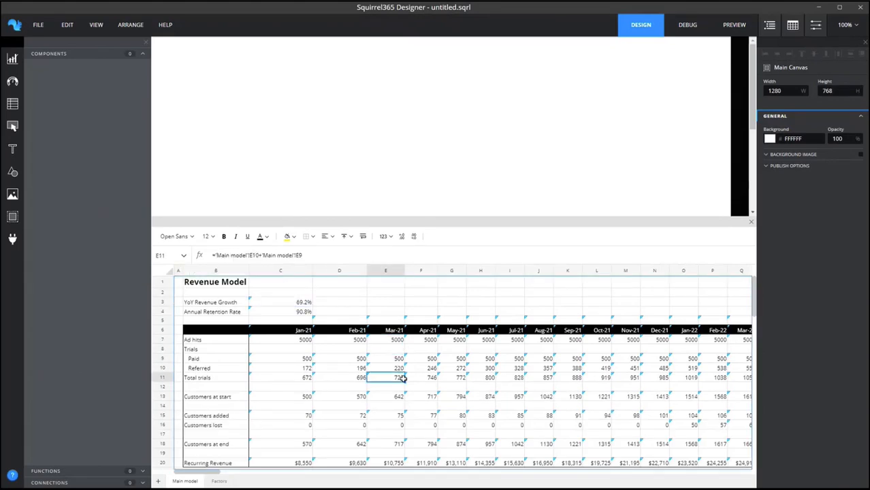
Shrink the spreadsheet area so that more of the canvas shows above it.
left_click_drag(374, 220, 378, 262)
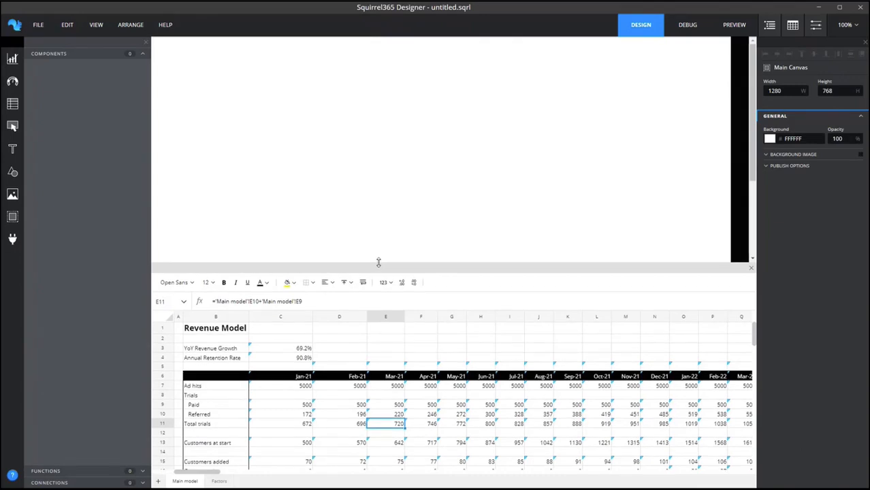
left_click(38, 24)
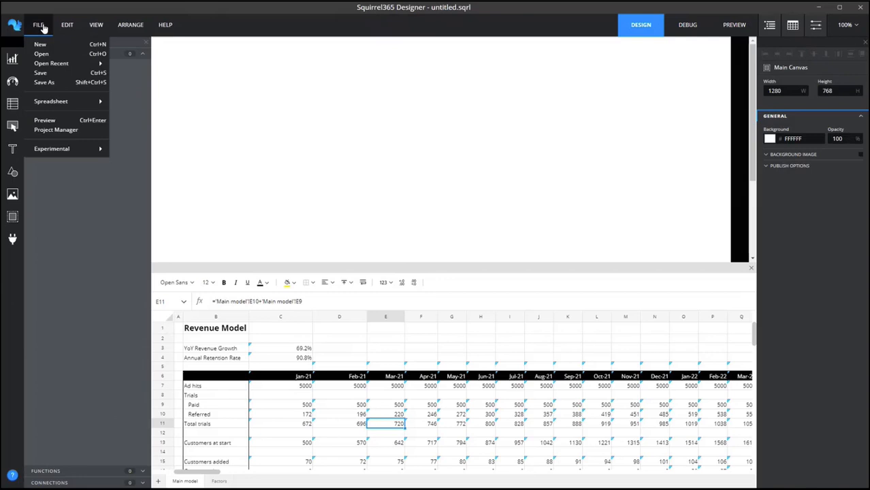
mouse_move(51, 62)
left_click(433, 350)
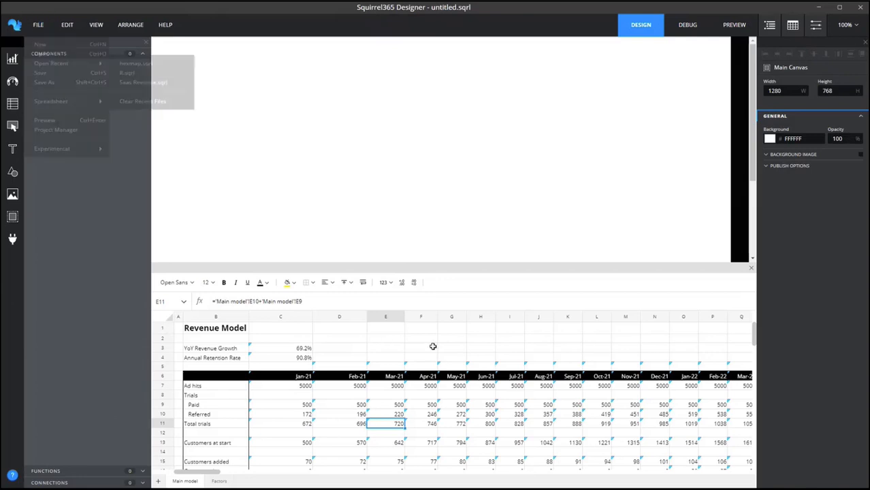
left_click(433, 350)
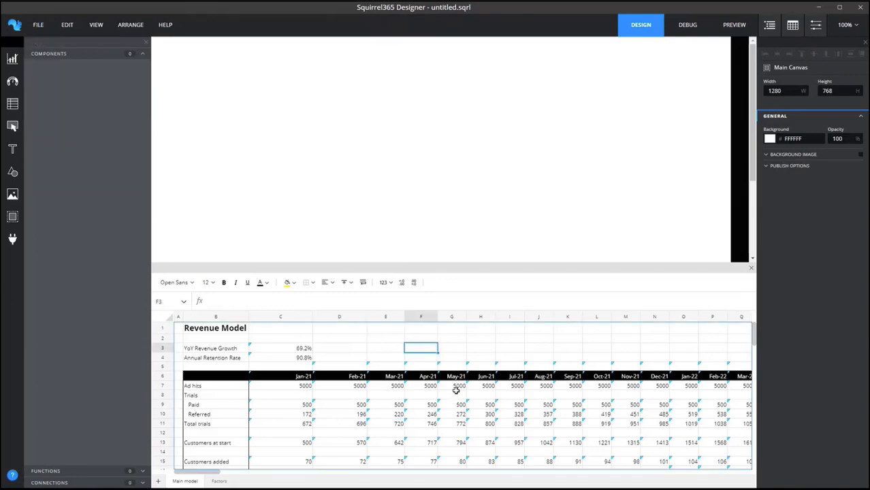
View the dialog for exporting the project's spreadsheet as an Excel file, and close it without exporting.
left_click(40, 28)
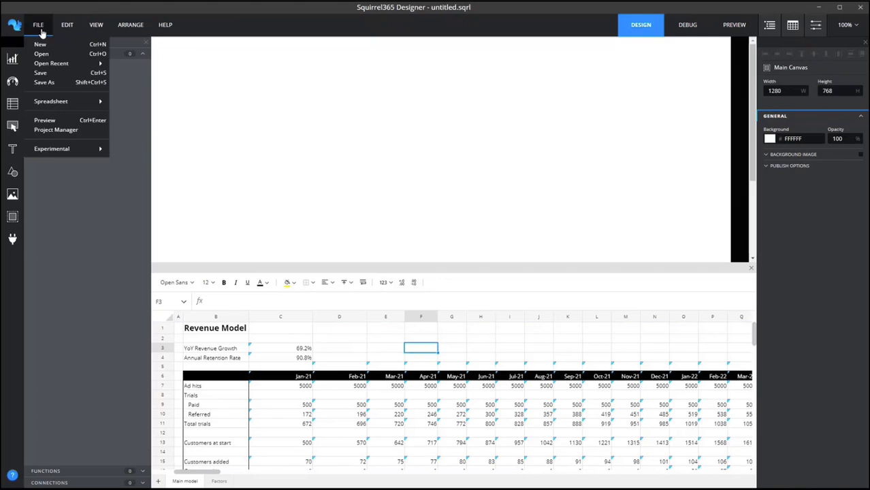
mouse_move(58, 103)
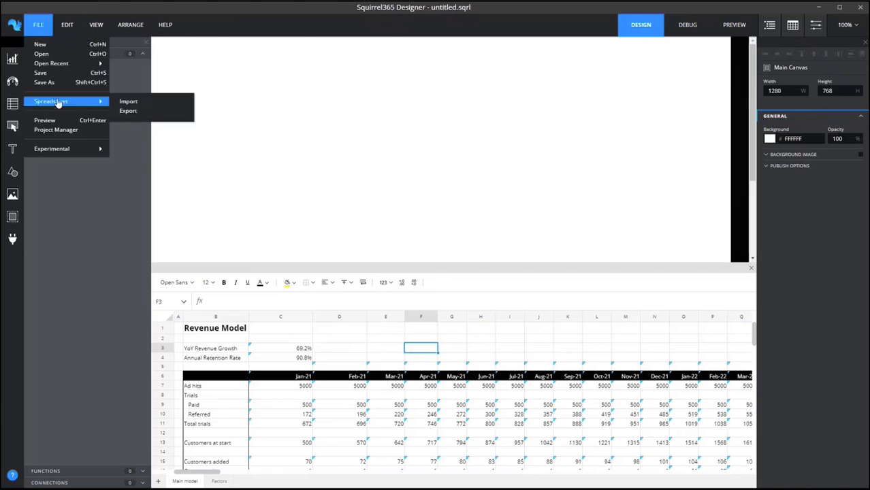
left_click(127, 112)
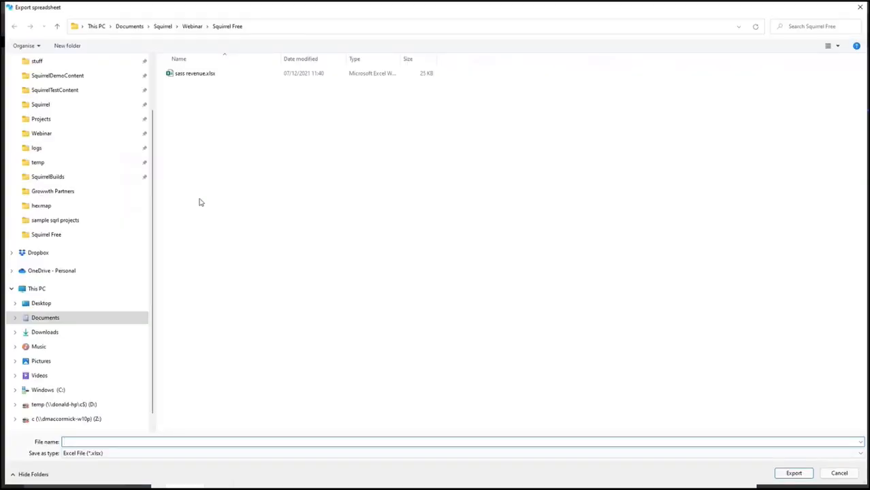
left_click(839, 473)
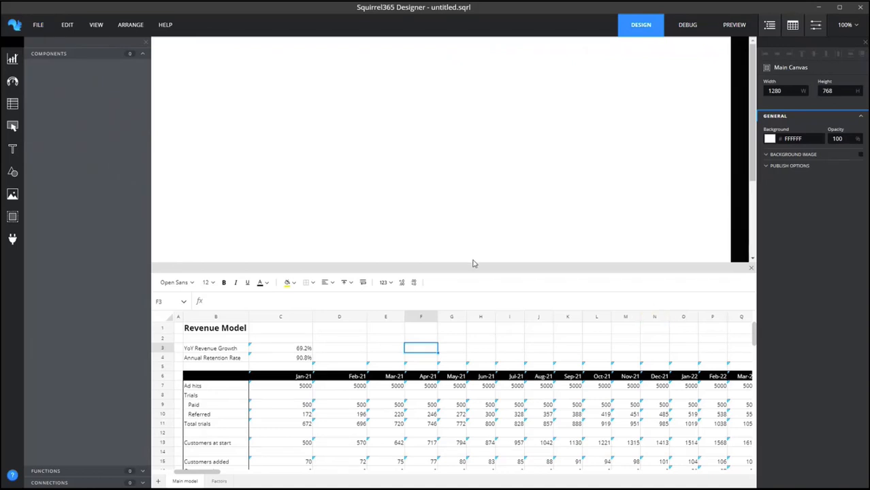
Add a column chart to the upper part of the canvas and rename the component Revenue chart.
left_click_drag(473, 261, 473, 270)
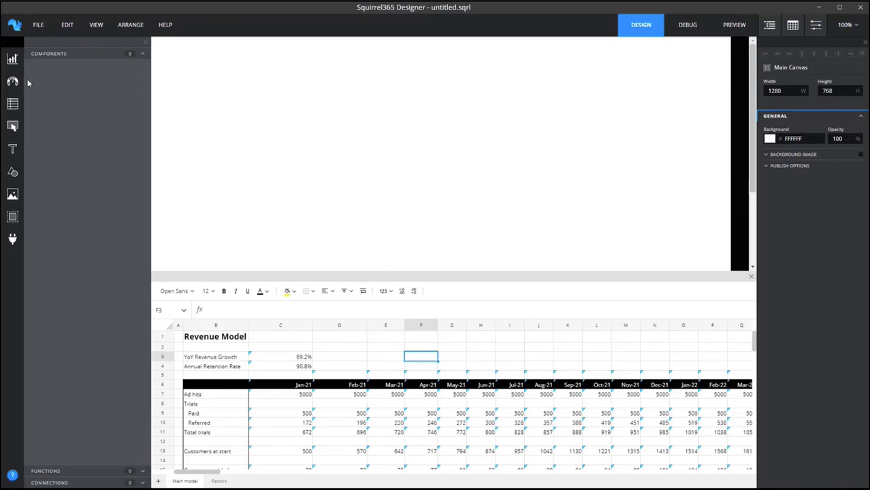
left_click(12, 59)
left_click_drag(50, 74, 456, 79)
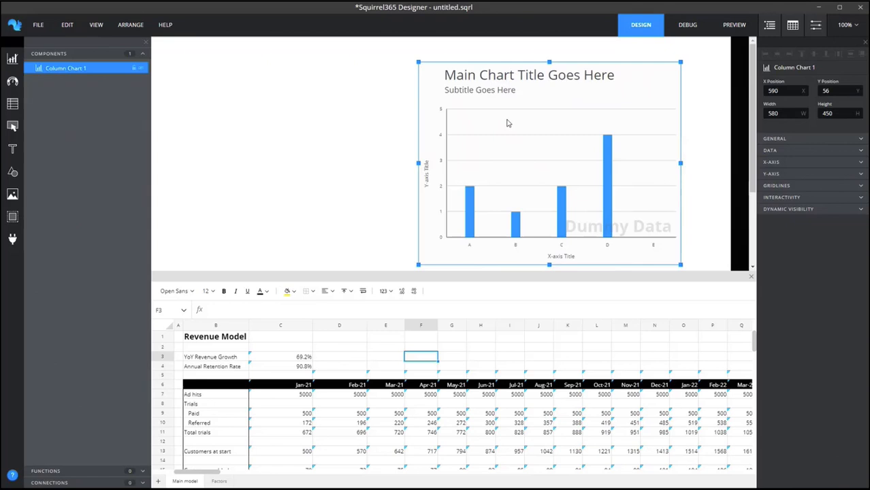
double_click(64, 70)
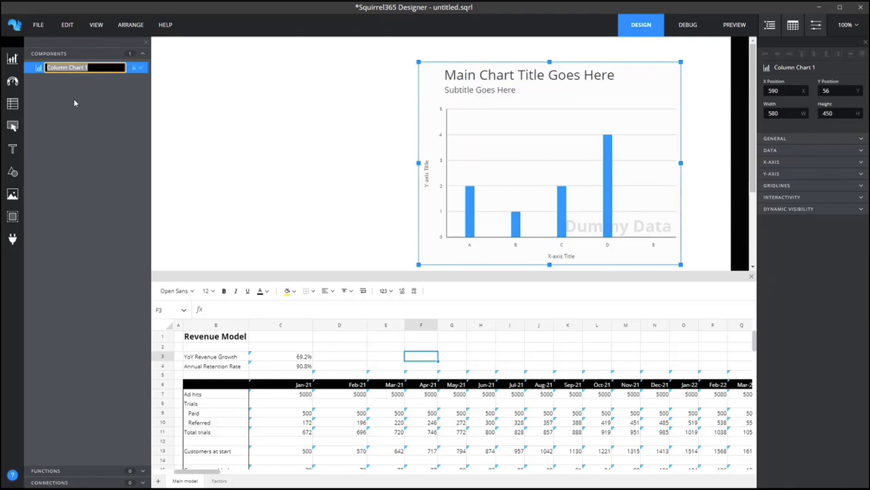
type("Revenue chart")
key("Return")
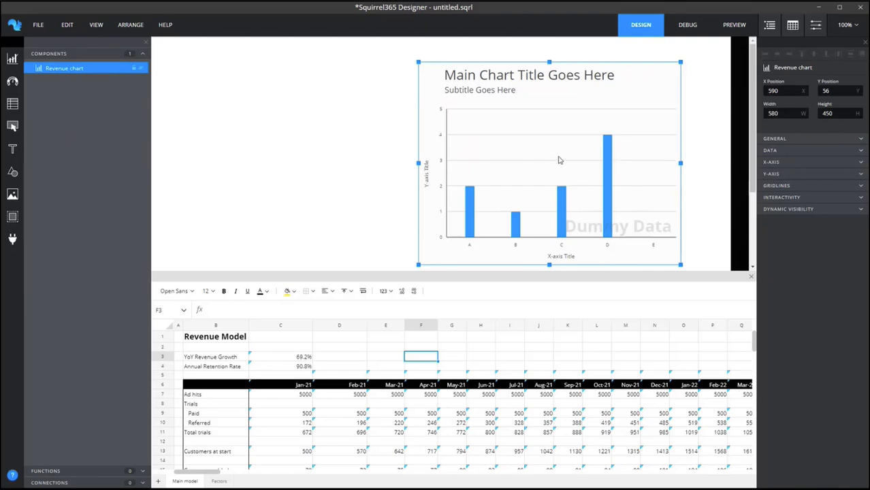
Set the main title of the Revenue chart to the fixed text Revenue.
left_click(775, 141)
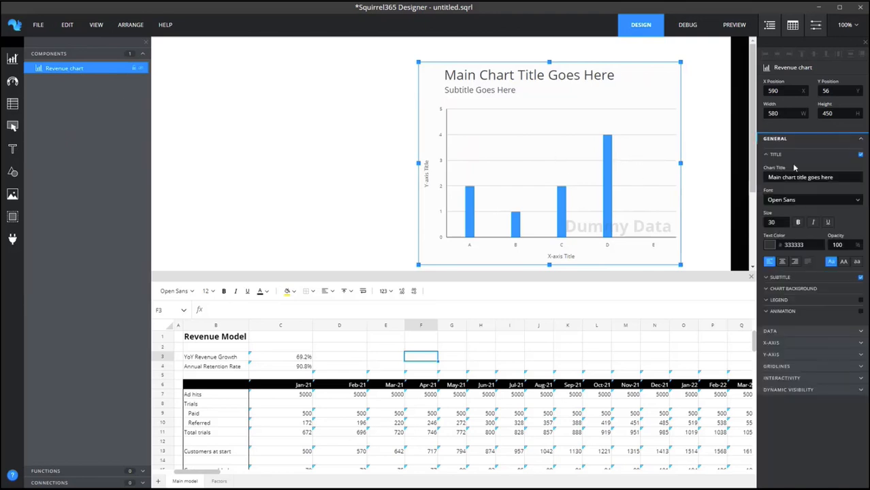
left_click_drag(840, 178, 757, 181)
type("Revenue")
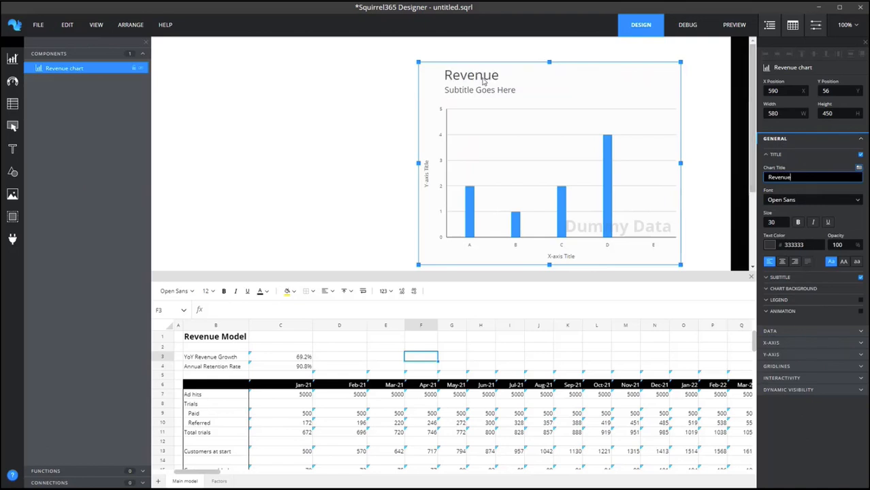
Link the chart title to cell B20, the Recurring Revenue label, on the Main model sheet.
left_click(859, 170)
left_click(212, 295)
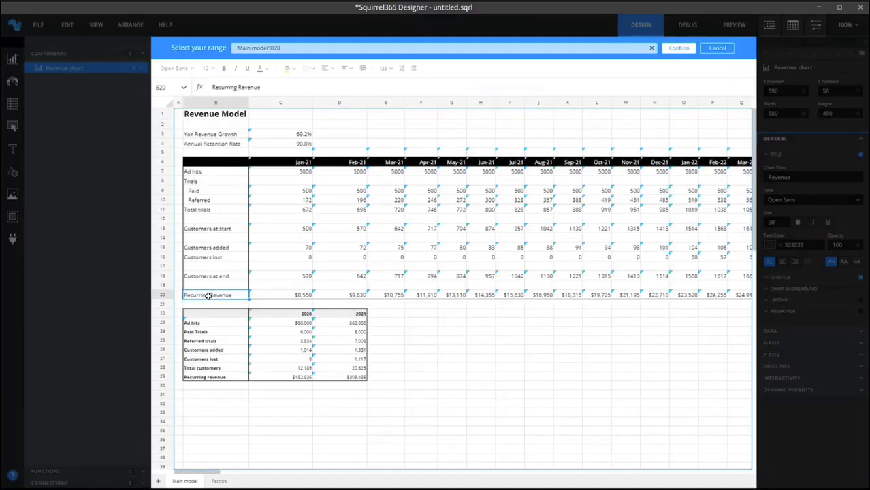
left_click(674, 49)
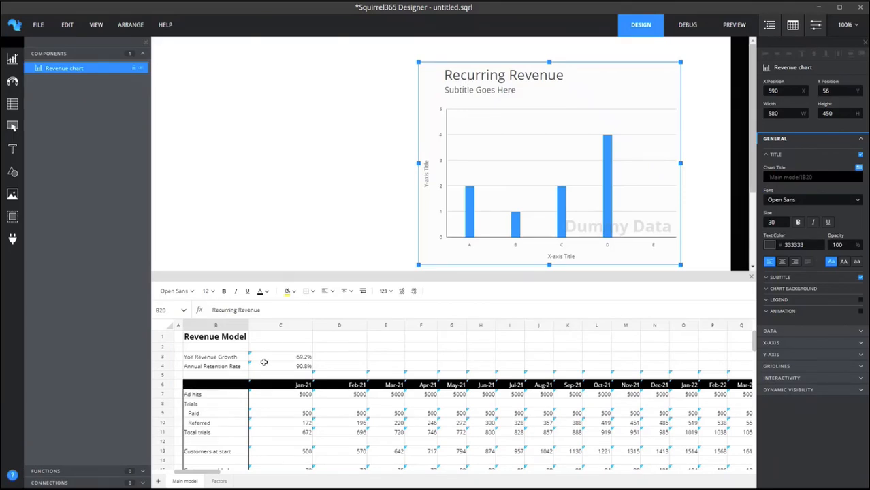
Shorten the label in cell B20 to Recurring Rev to test the linked chart title, and undo the edit.
scroll(207, 416, "down", 1)
scroll(207, 416, "down", 1)
scroll(225, 436, "down", 3)
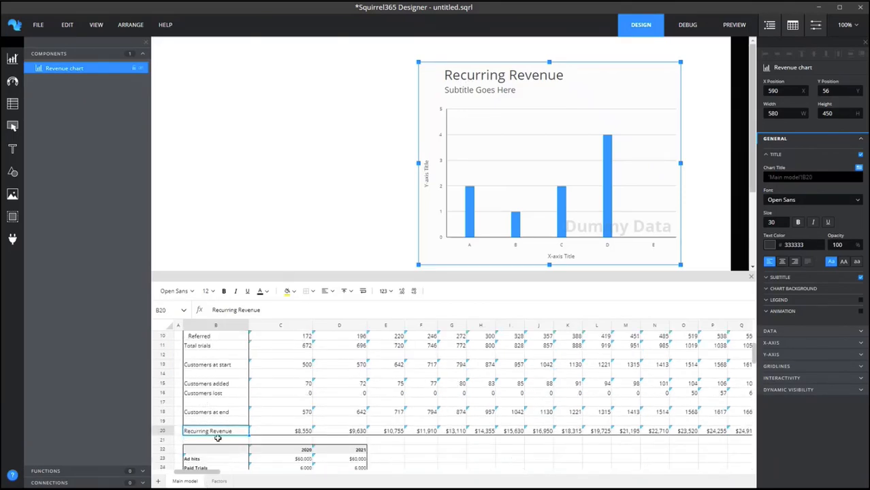
left_click(264, 310)
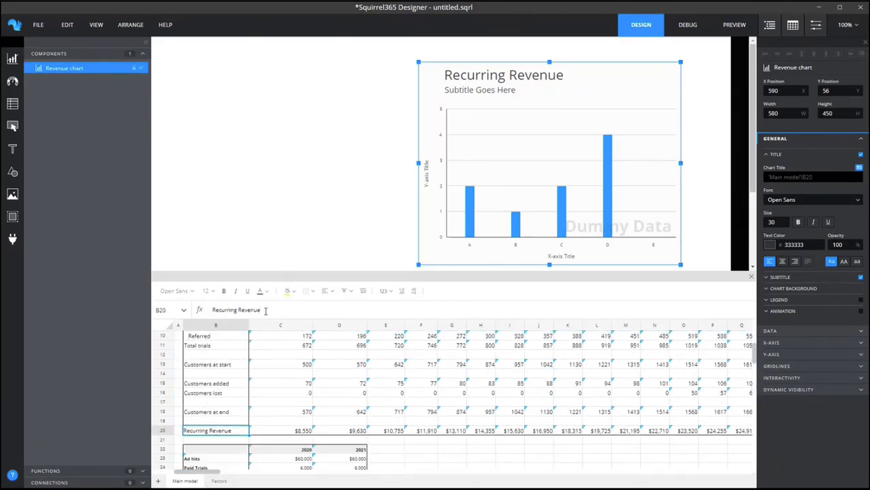
key("BackSpace")
key("BackSpace")
key("Return")
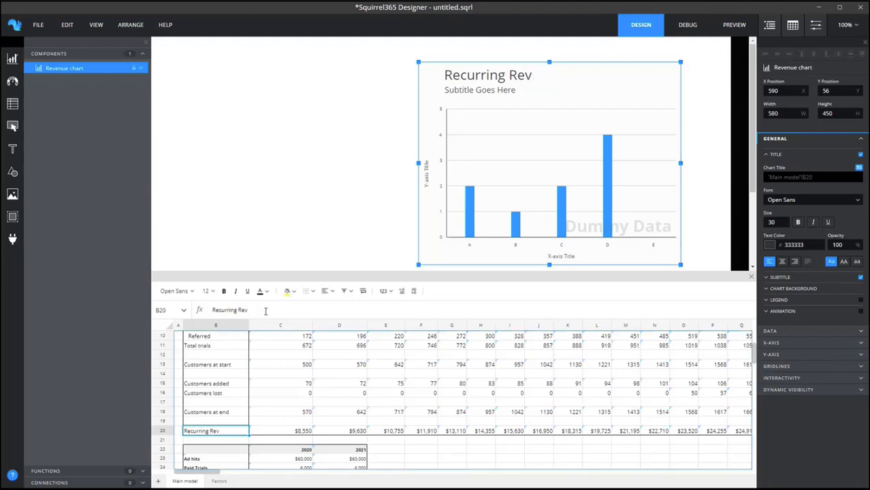
key("ctrl+z")
Turn off the subtitle, the X-axis title and the Y-axis title of the Revenue chart.
left_click(782, 156)
left_click(861, 167)
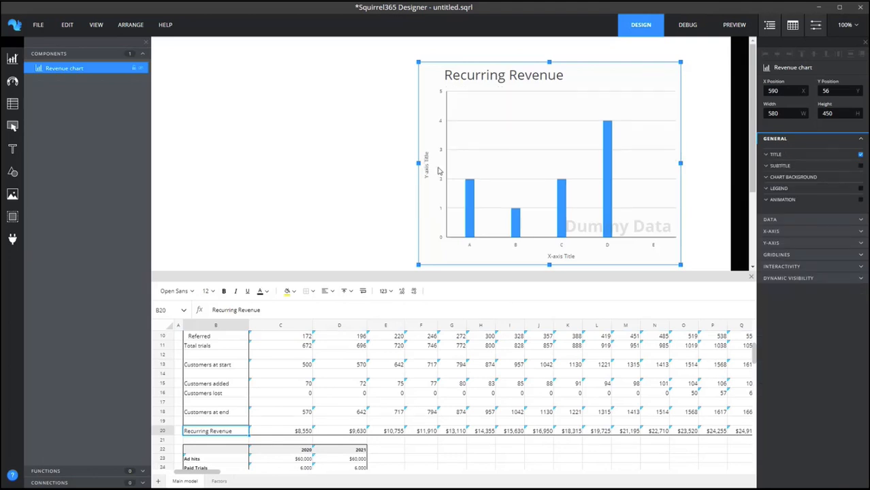
left_click(776, 232)
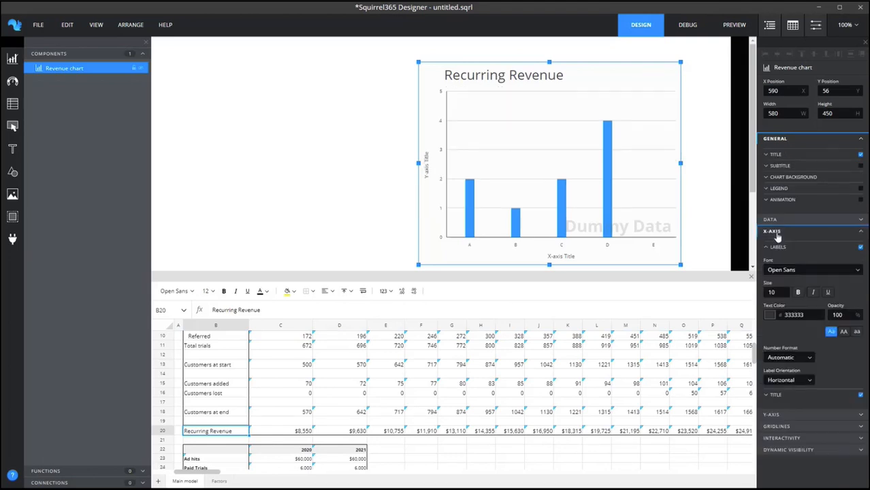
left_click(861, 396)
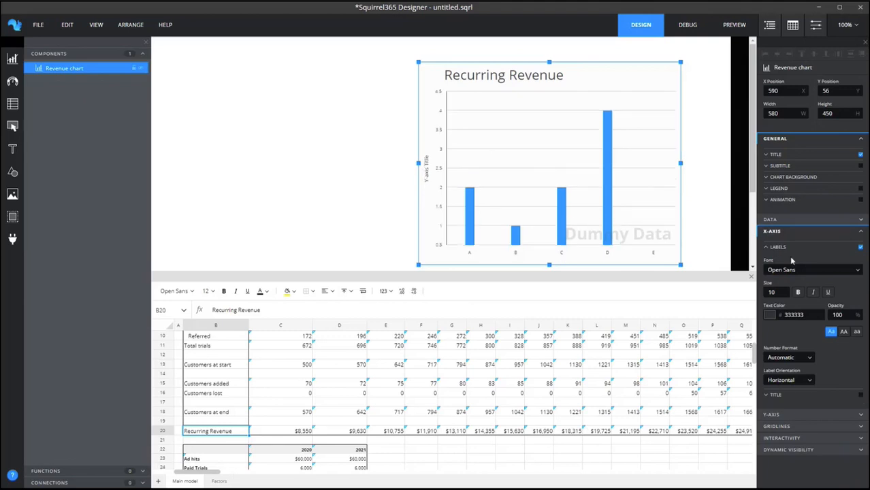
left_click(774, 232)
left_click(772, 244)
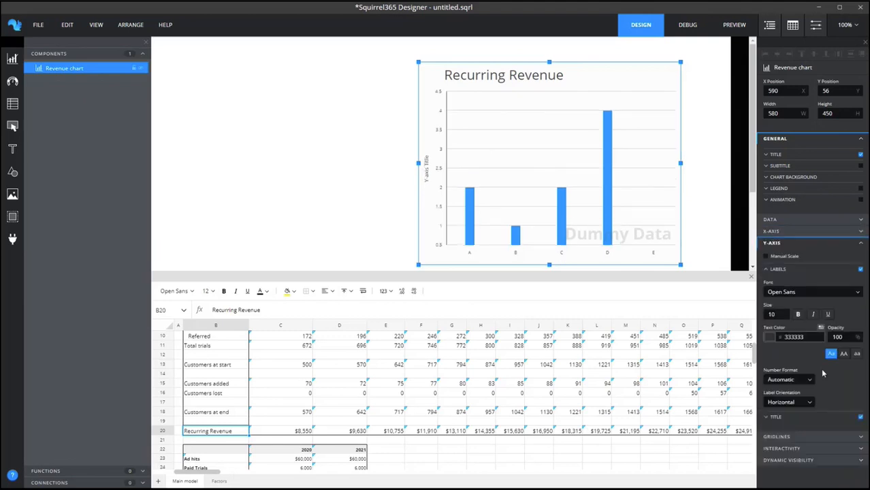
left_click(860, 419)
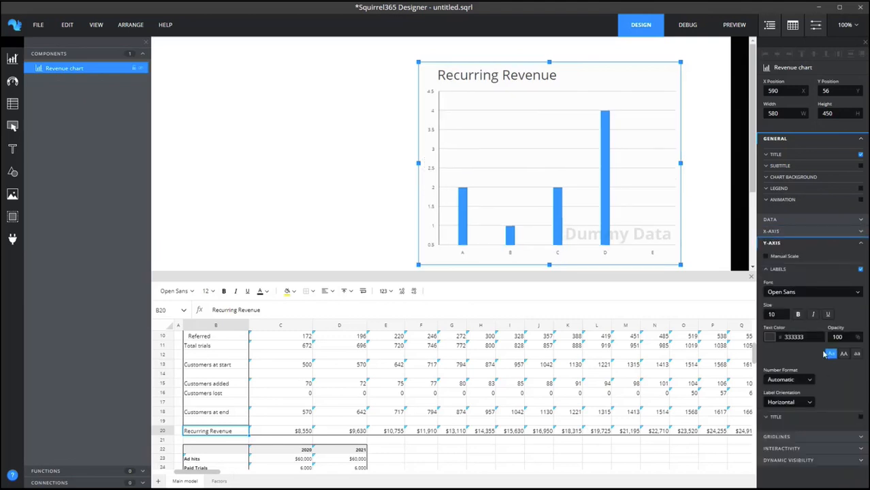
Enable automatic bar sizing and link the Dummy Data series values to the monthly recurring revenue in Main model C20:Z20.
left_click(777, 220)
left_click(766, 244)
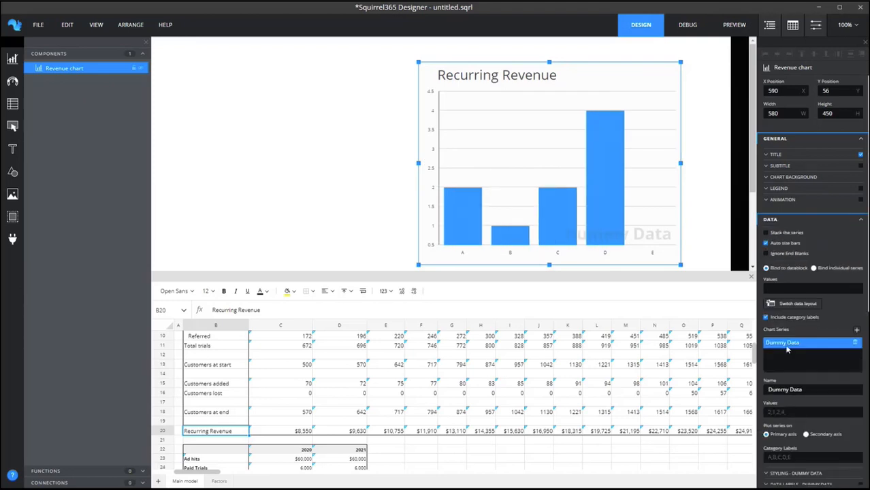
scroll(799, 352, "down", 3)
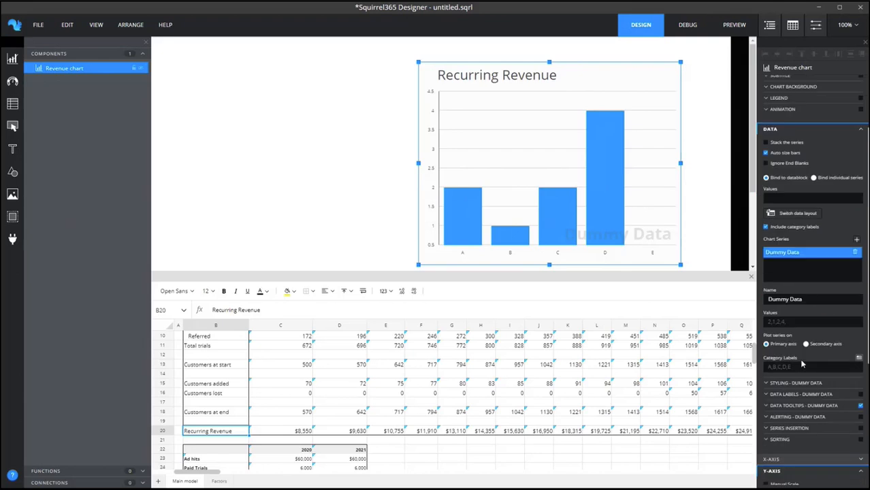
left_click(858, 315)
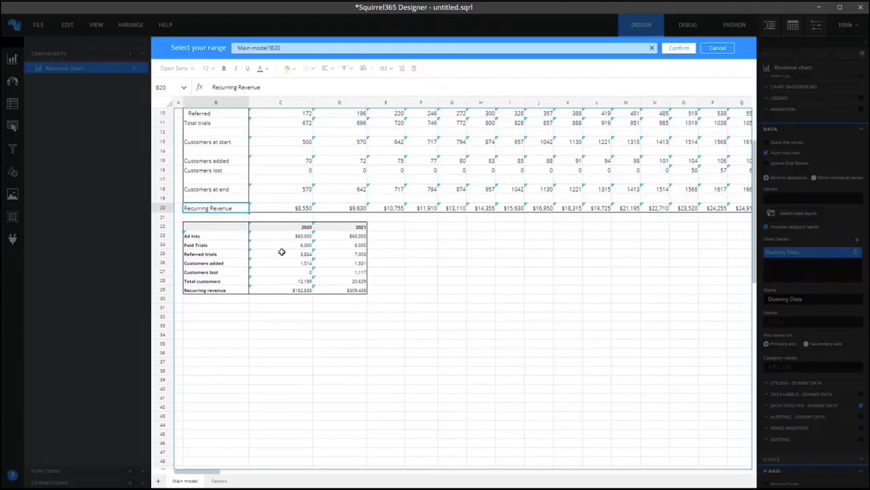
left_click(288, 207)
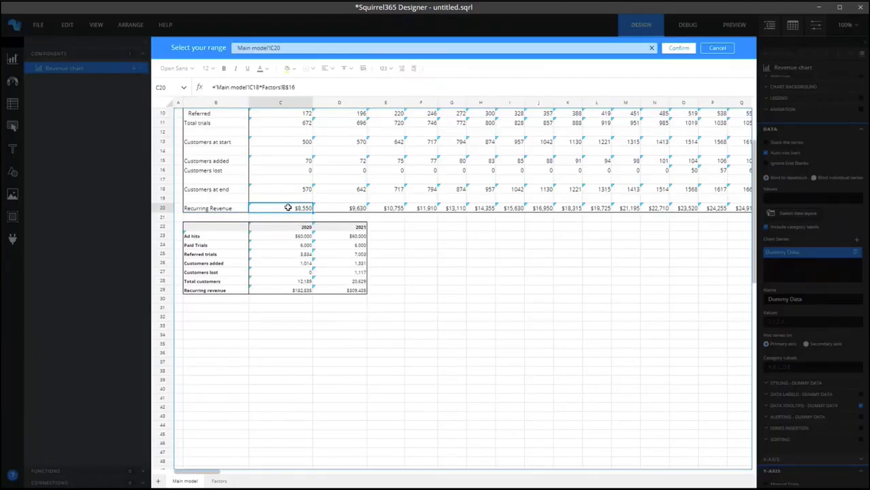
key("ctrl+shift+Right")
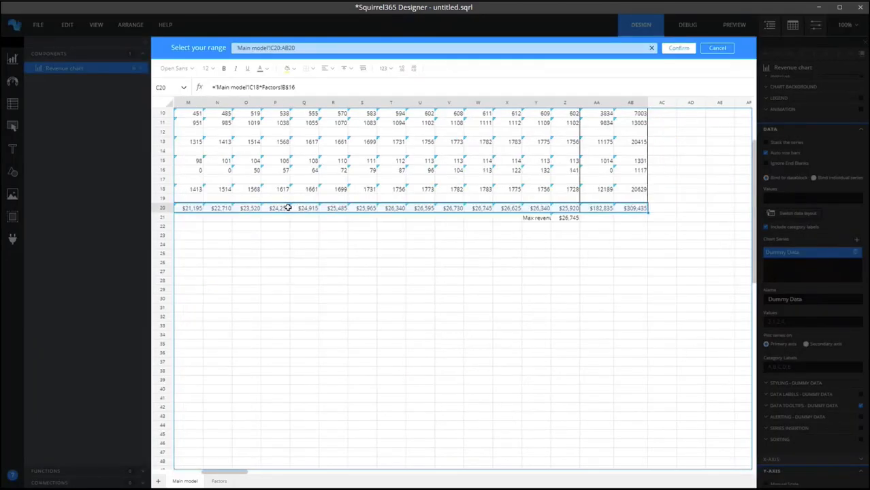
key("shift+Left")
key("shift+Left")
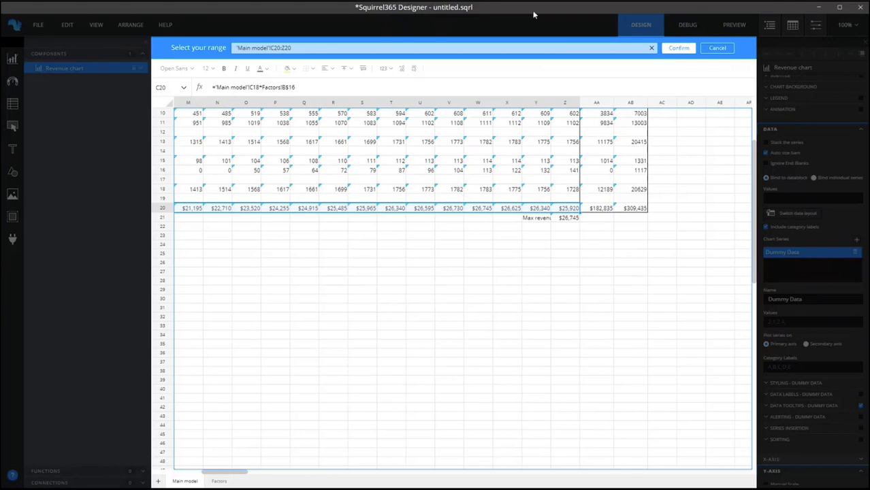
left_click(672, 48)
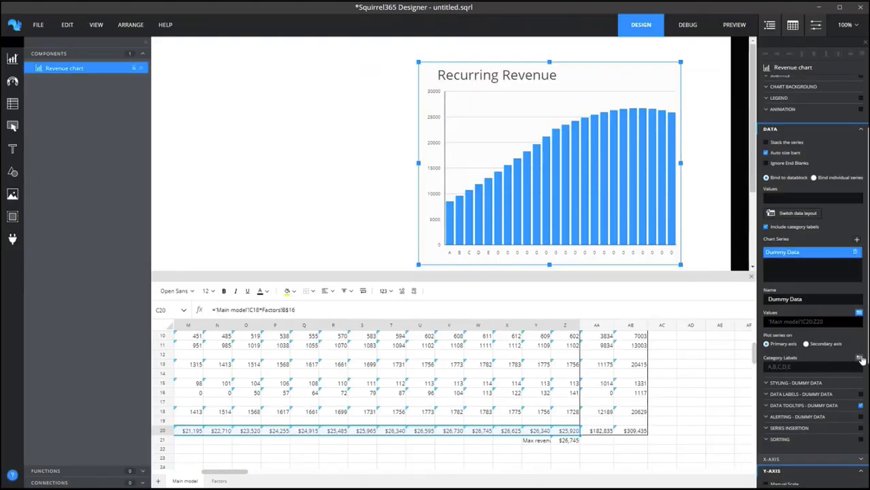
Link the chart's category labels to the month headings in Main model C6:Z6.
left_click(859, 358)
left_click(430, 279)
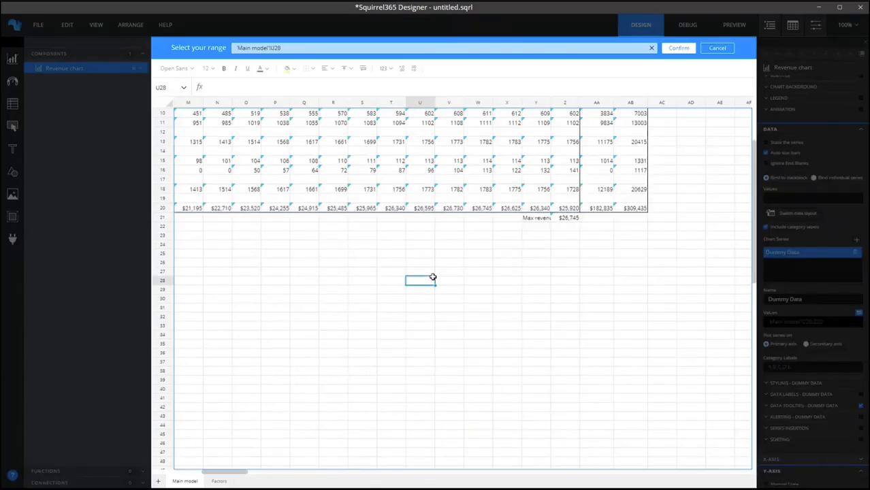
key("ctrl+Home")
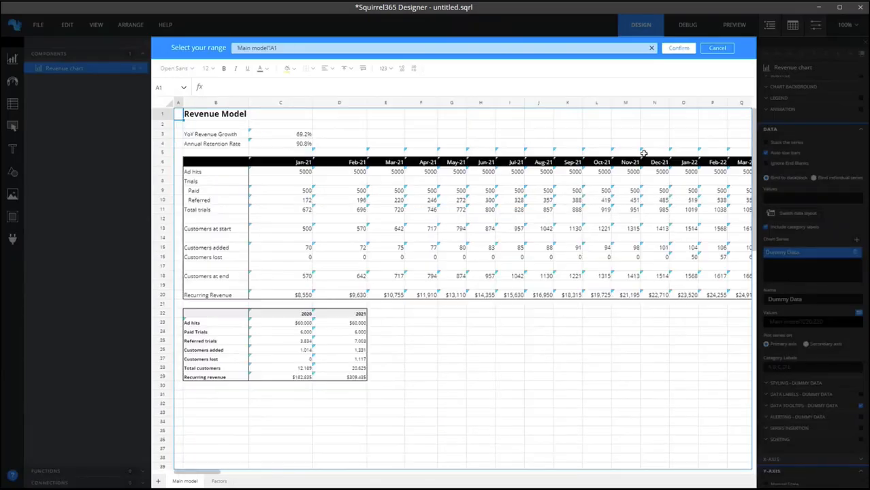
left_click(285, 163)
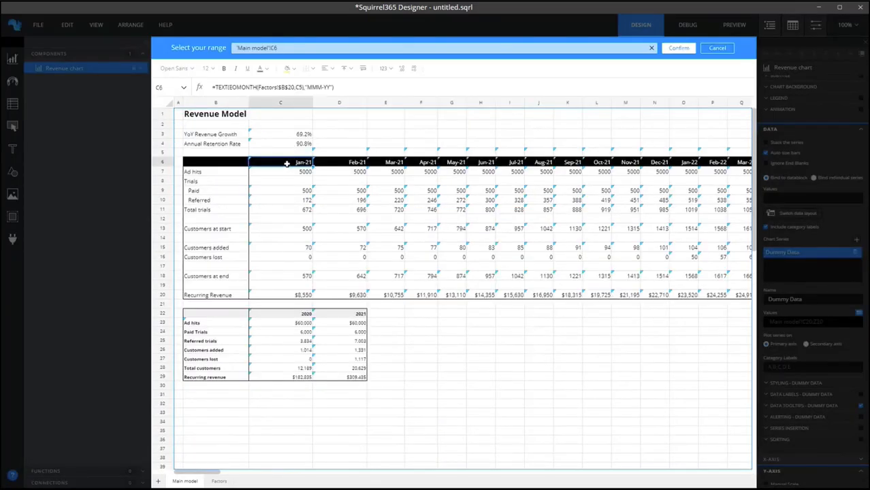
key("ctrl+shift+Right")
key("shift+Left")
key("shift+Left")
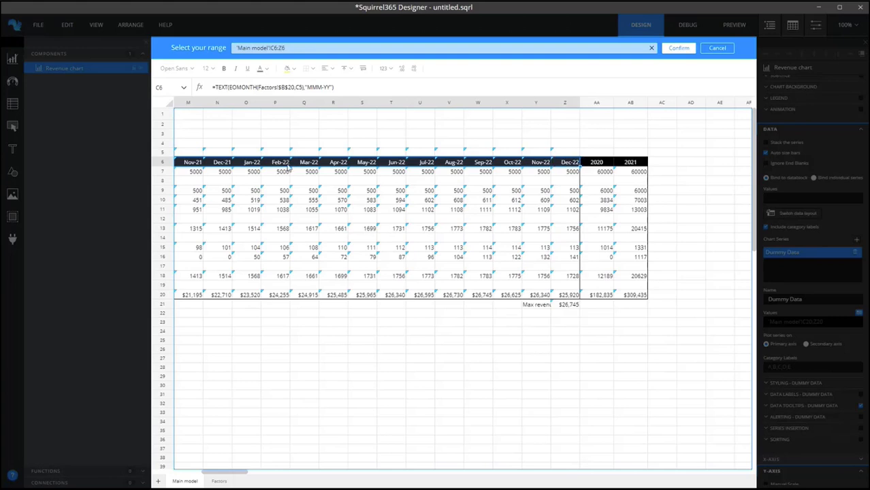
key("Return")
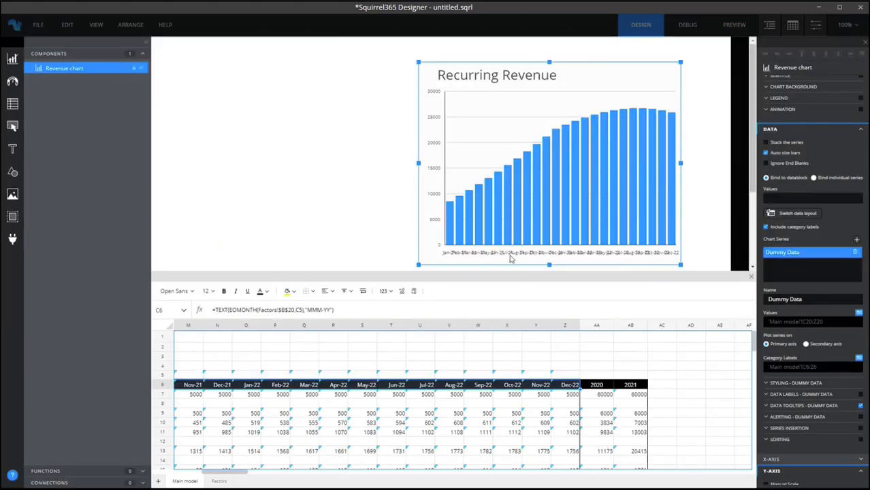
Set the orientation of the Revenue chart's X-axis labels to 45°.
left_click(769, 131)
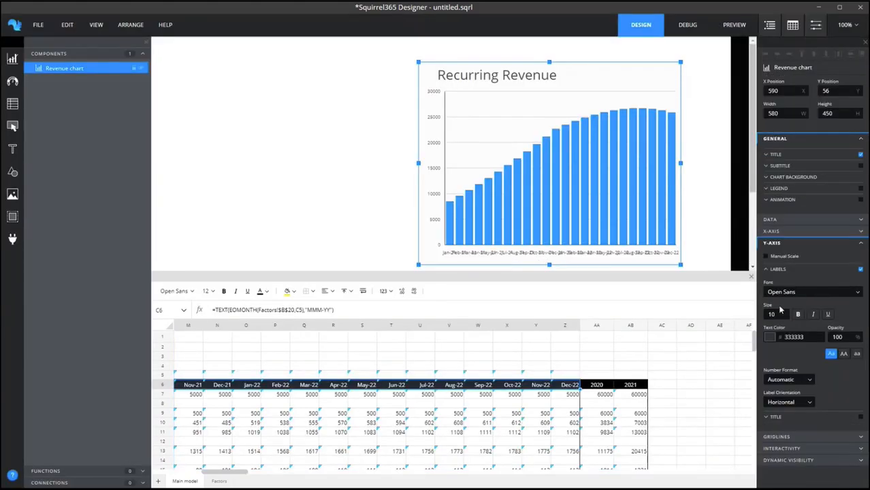
left_click(770, 243)
left_click(772, 231)
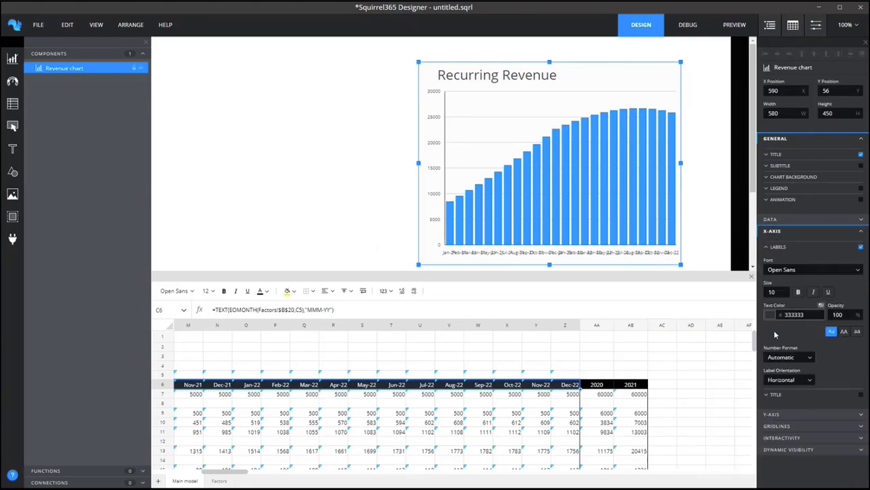
left_click(786, 380)
left_click(779, 412)
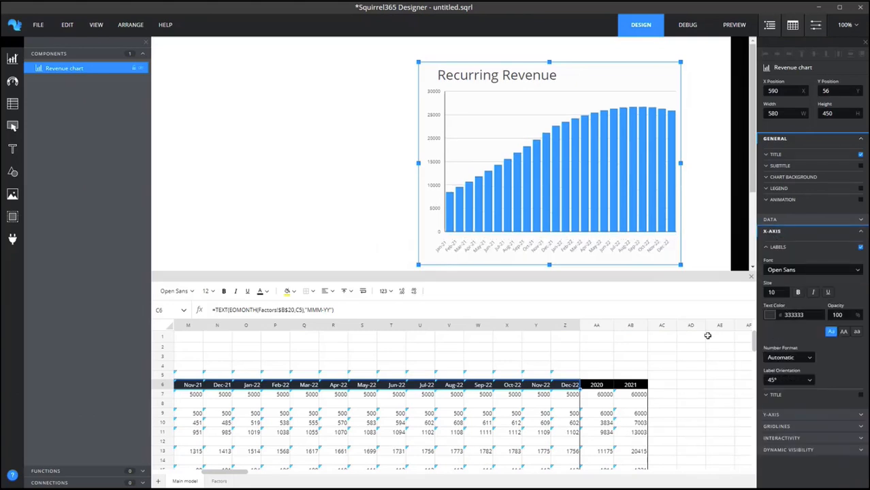
Format the Y-axis labels as USD ($) currency with a thousands separator, and widen the chart to about 644.
left_click(771, 231)
left_click(770, 243)
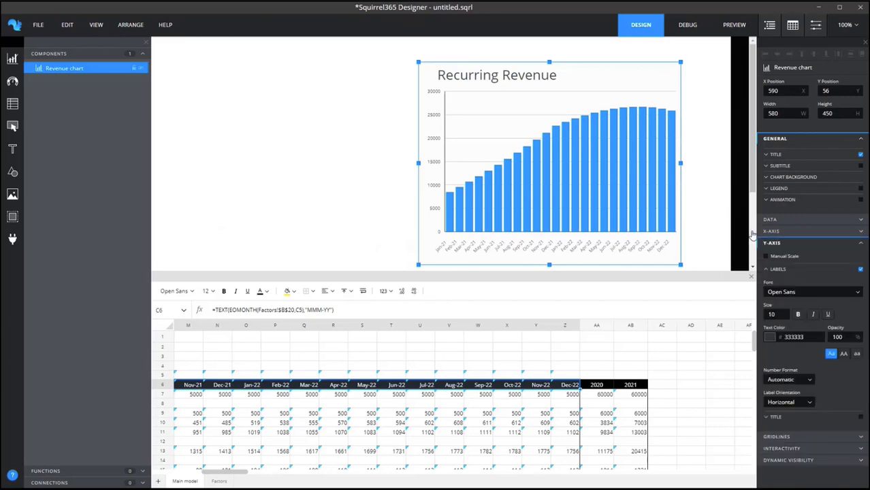
left_click(776, 382)
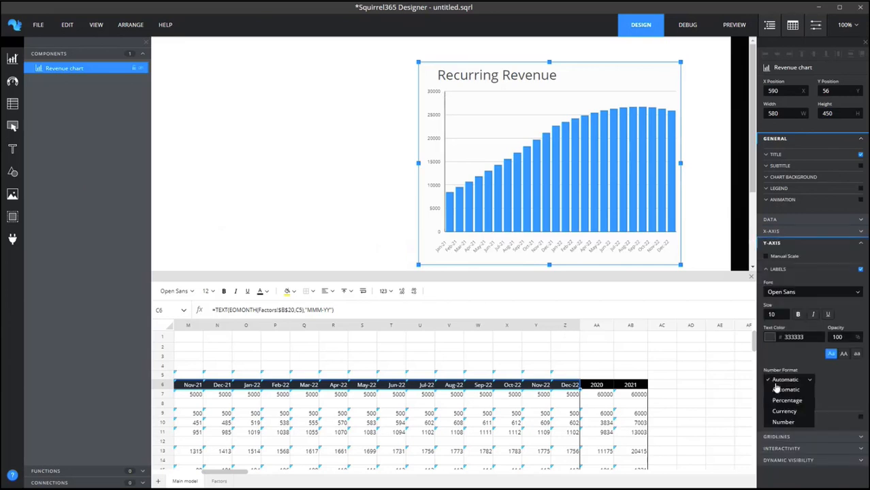
left_click(779, 413)
left_click(785, 403)
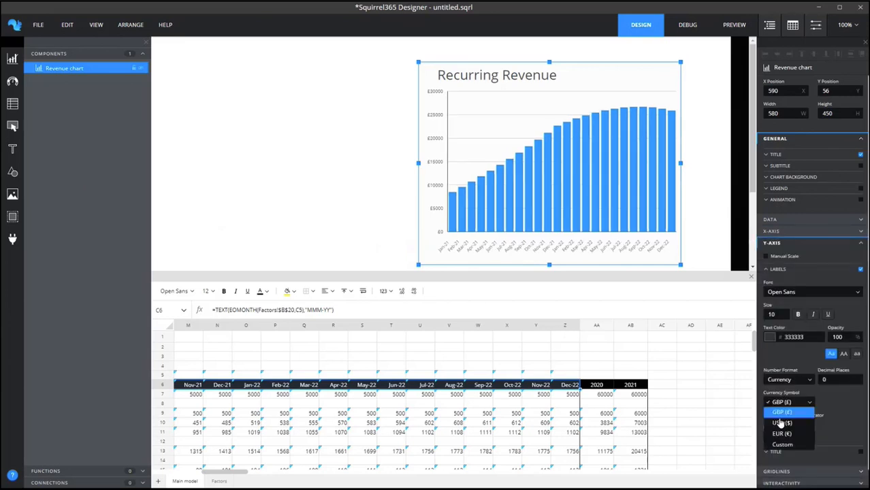
left_click(782, 424)
left_click(766, 416)
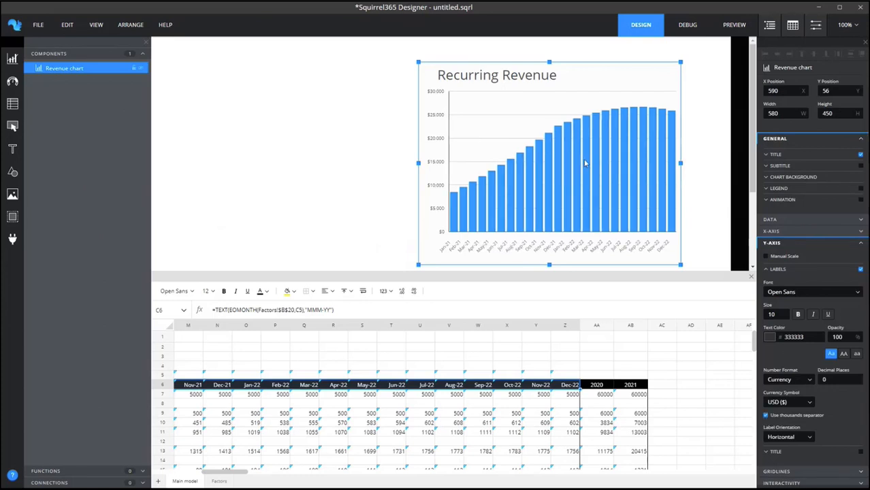
left_click_drag(680, 163, 711, 164)
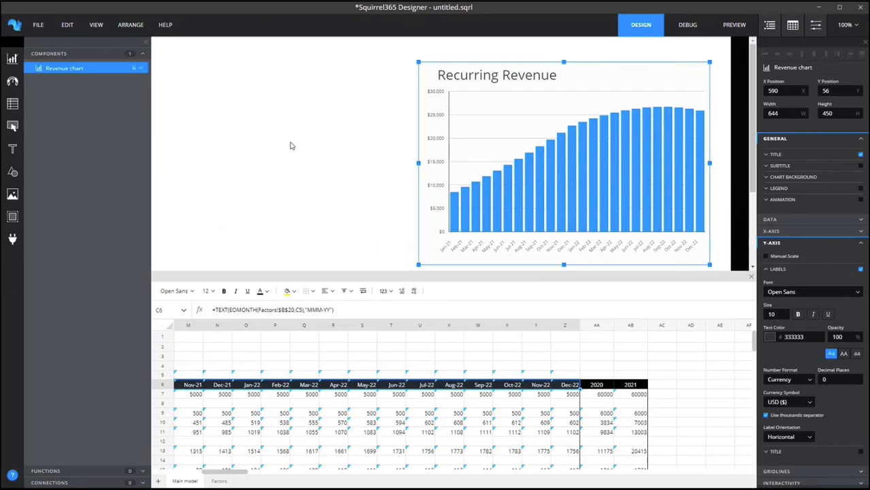
Add a slider beside the Revenue chart at about X 60, Y 149, and set its number format to Percentage.
left_click(12, 126)
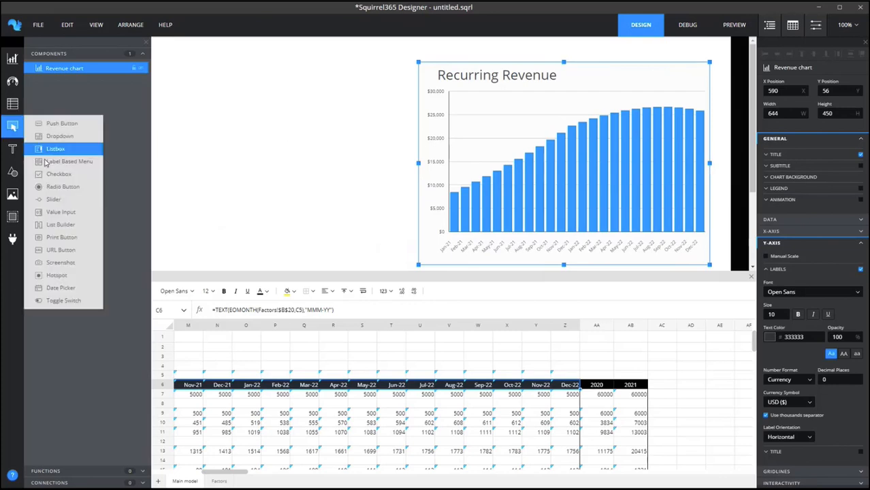
left_click_drag(49, 202, 179, 104)
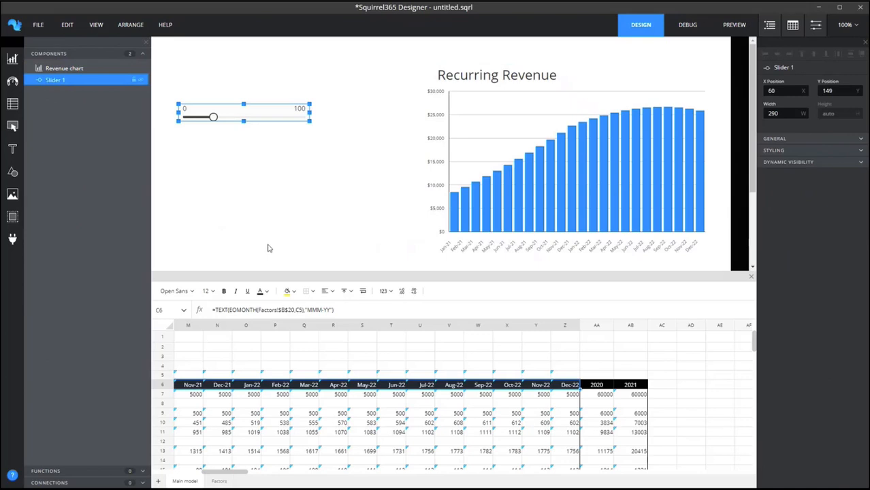
left_click(772, 140)
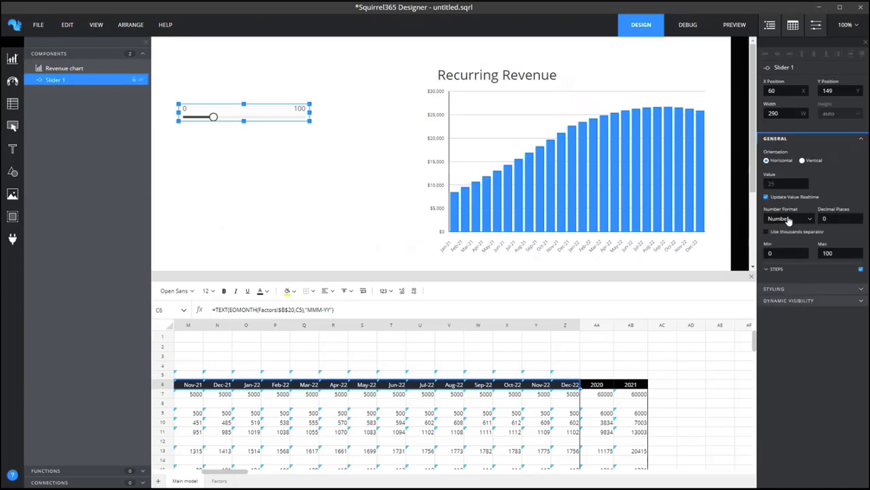
left_click(788, 220)
left_click(785, 235)
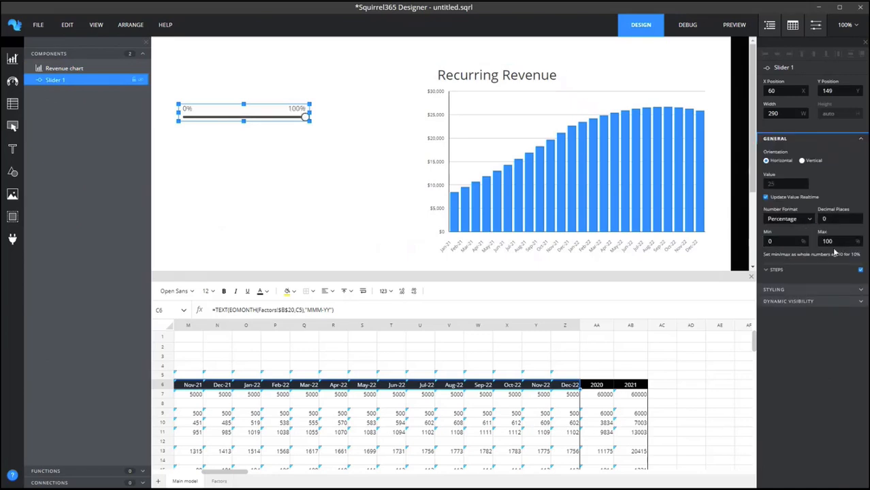
Set the slider's maximum to 50% and its step size increment to 1.
left_click(839, 242)
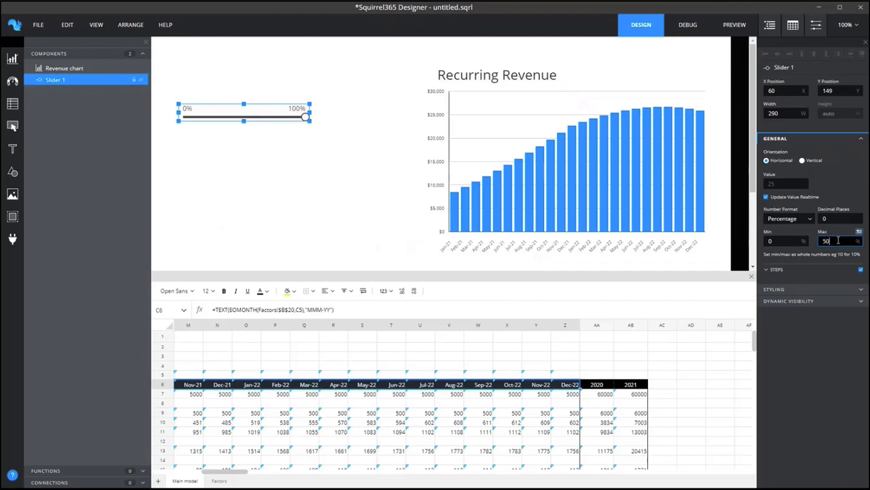
left_click(773, 272)
double_click(783, 313)
type("5")
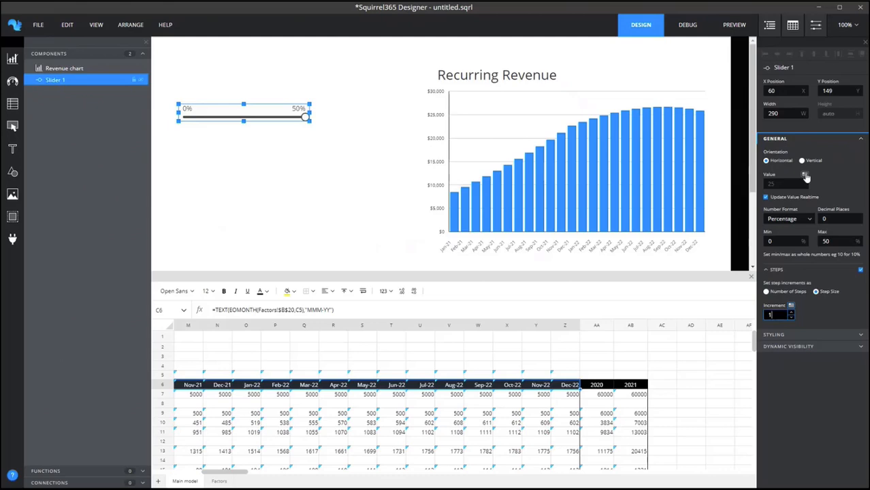
Link the slider's value to the Monthly Churn cell, B9, on the Factors sheet.
left_click(806, 177)
left_click(219, 482)
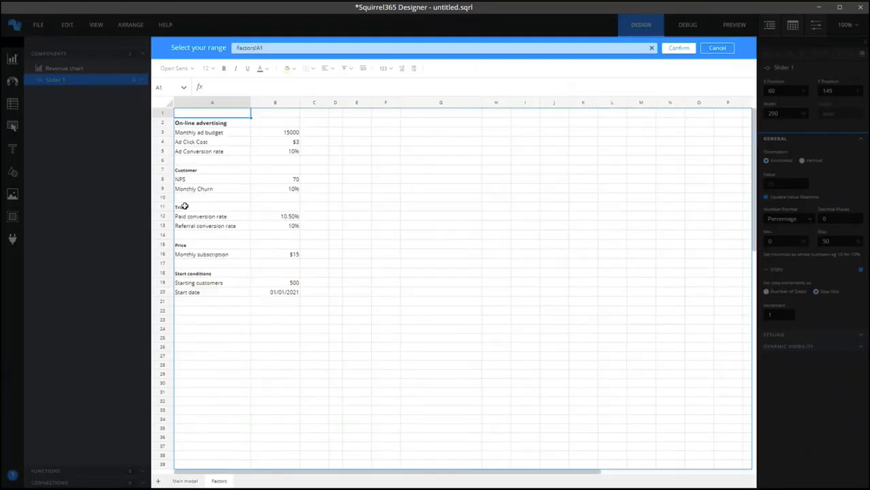
left_click(286, 189)
left_click(672, 50)
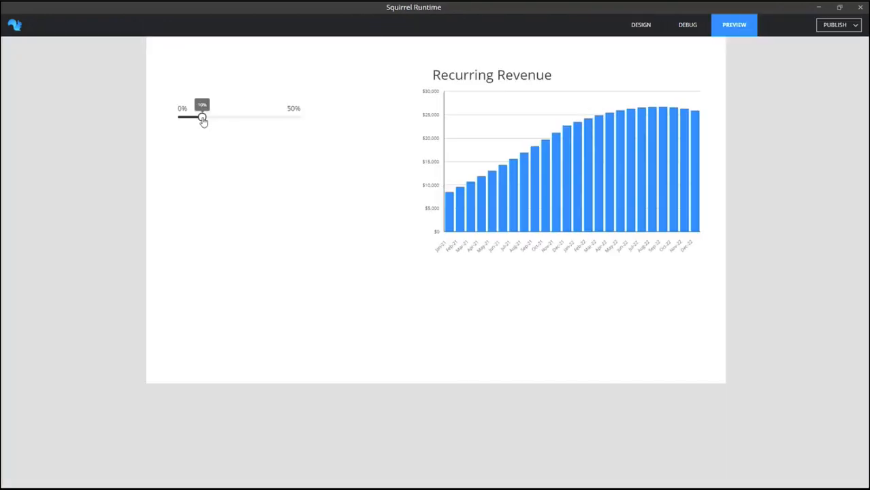
Preview the app and move the churn slider between 15% and 19% to test how the revenue chart responds.
mouse_move(202, 120)
left_mouse_down()
mouse_move(243, 123)
mouse_move(208, 120)
mouse_move(215, 123)
left_mouse_up()
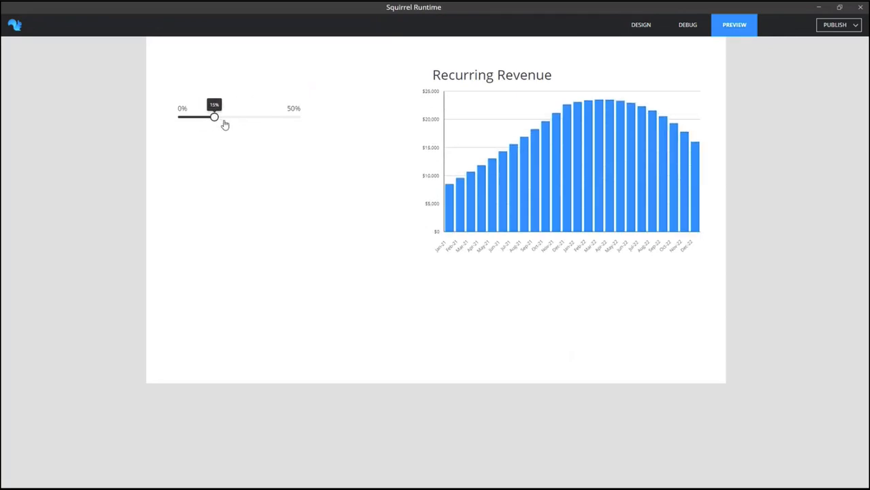
left_click(225, 123)
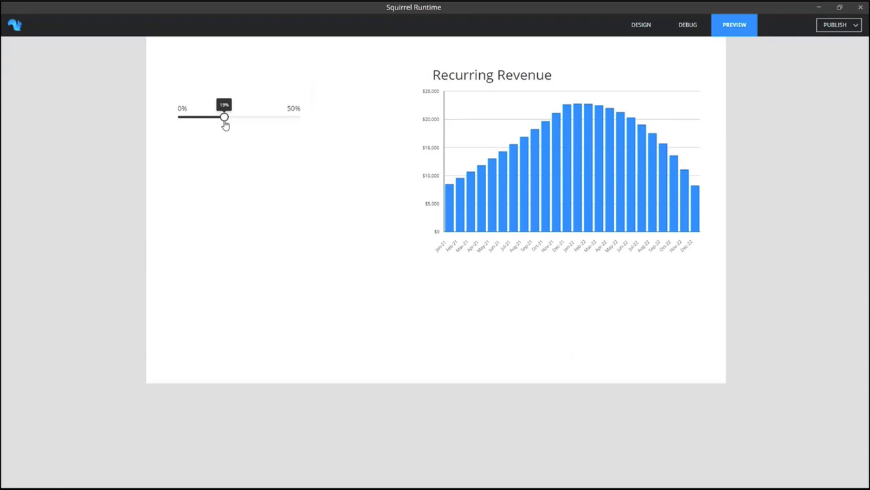
mouse_move(230, 122)
left_mouse_down()
mouse_move(237, 126)
mouse_move(202, 128)
mouse_move(216, 129)
left_mouse_up()
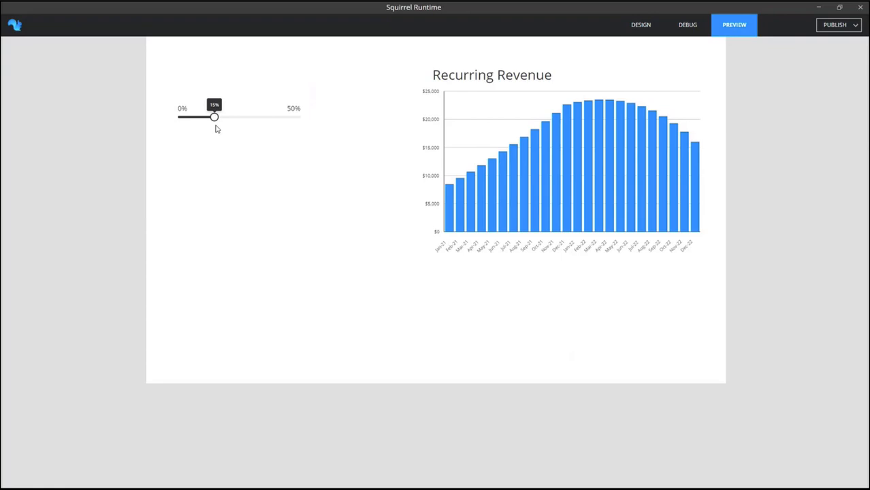
mouse_move(216, 129)
left_mouse_down()
mouse_move(235, 129)
mouse_move(210, 129)
mouse_move(223, 126)
left_mouse_up()
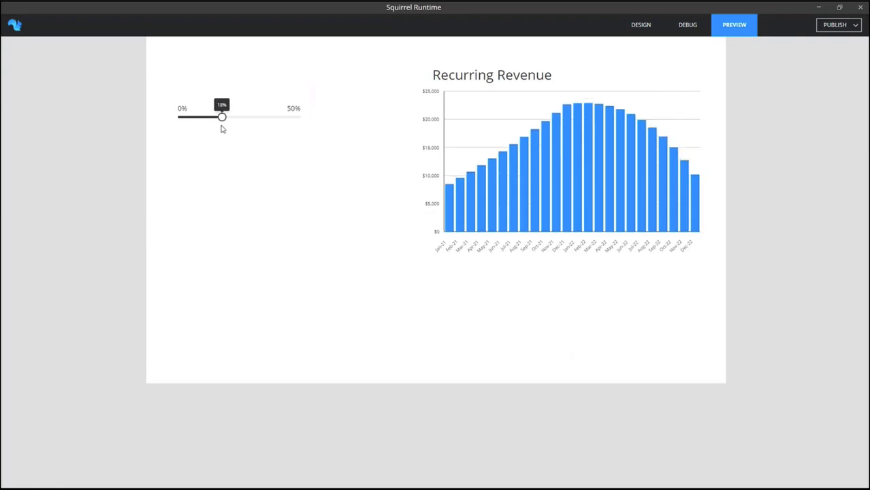
In Debug mode, raise the churn slider while examining how the Main model sheet and the chart recalculate.
left_click(688, 25)
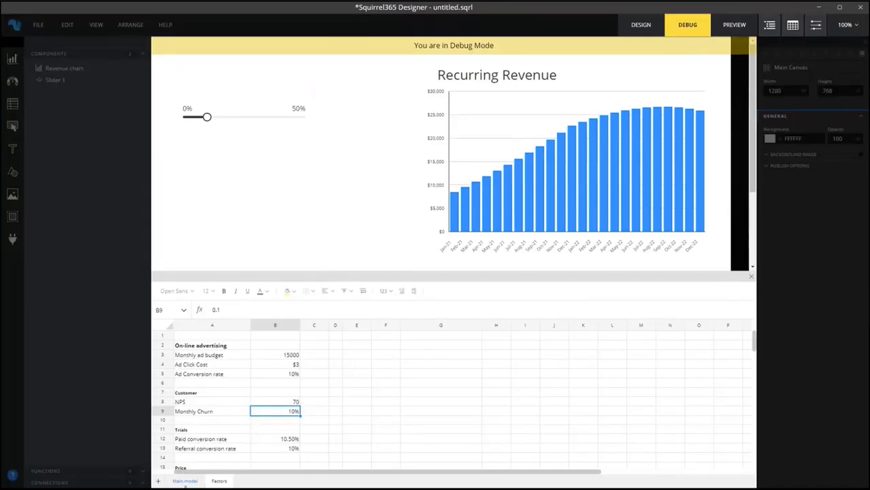
left_click(193, 482)
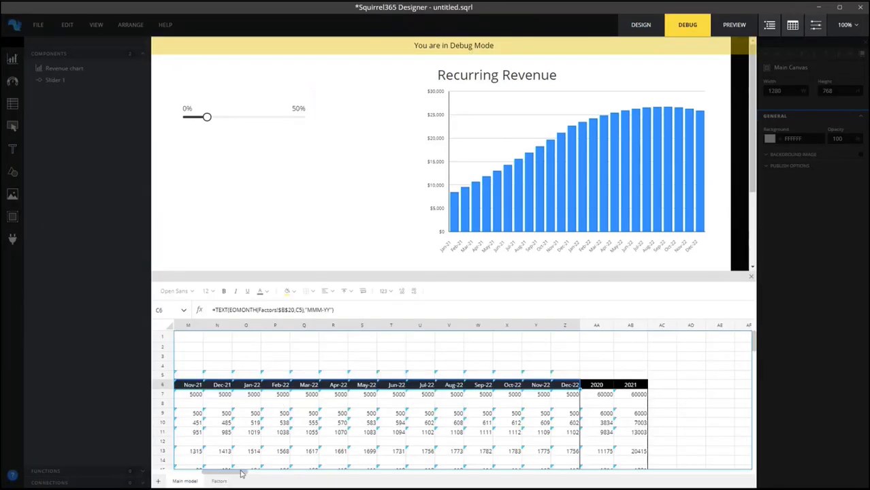
left_click_drag(233, 473, 198, 468)
scroll(391, 386, "down", 3)
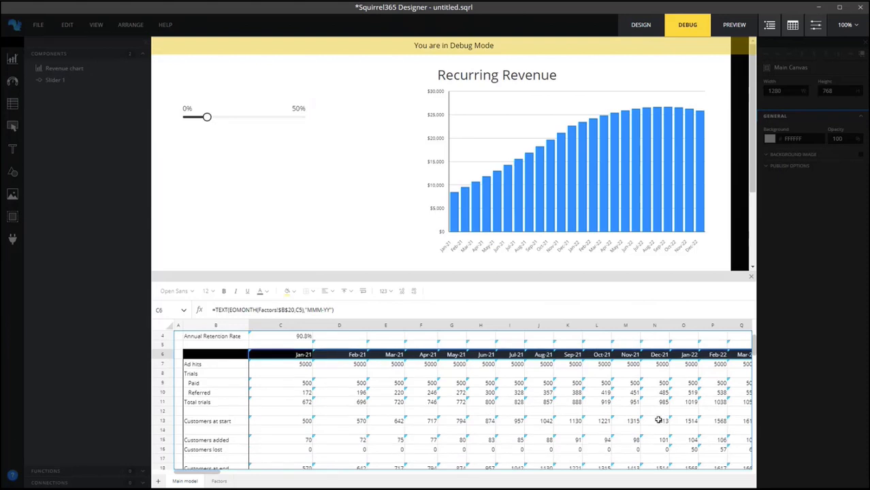
left_click(209, 118)
left_click_drag(248, 122, 229, 118)
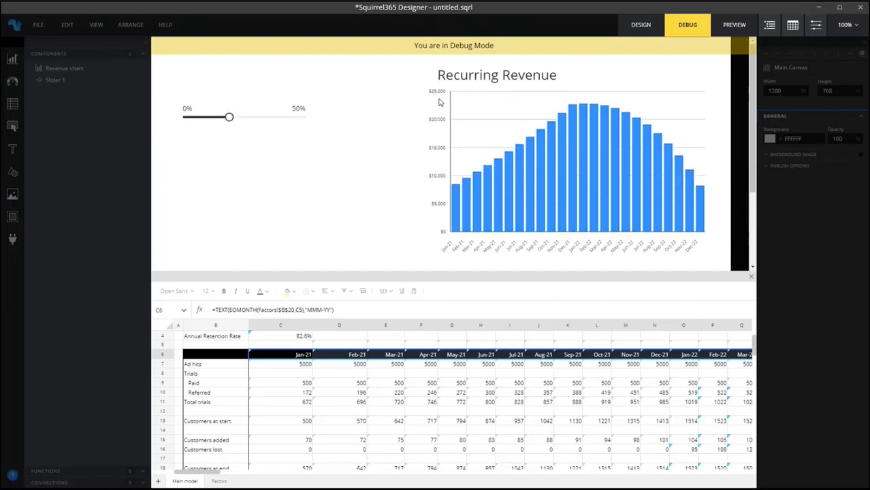
Preview the app again, raise and lower the churn slider to examine the chart, and return to the design.
left_click(735, 25)
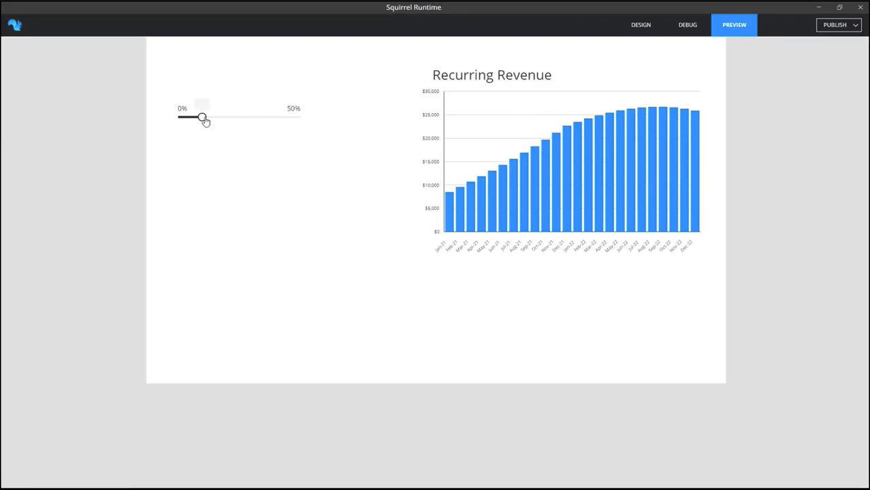
left_click_drag(205, 121, 252, 128)
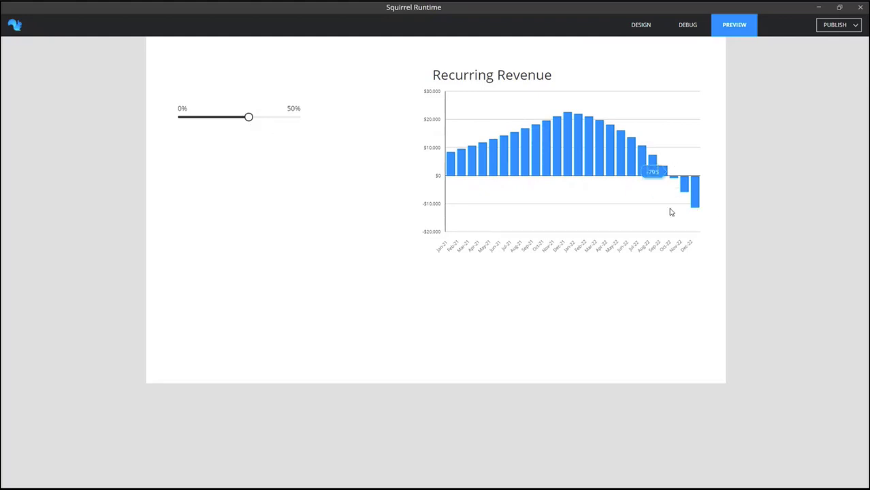
mouse_move(245, 120)
left_mouse_down()
mouse_move(196, 125)
mouse_move(229, 124)
left_mouse_up()
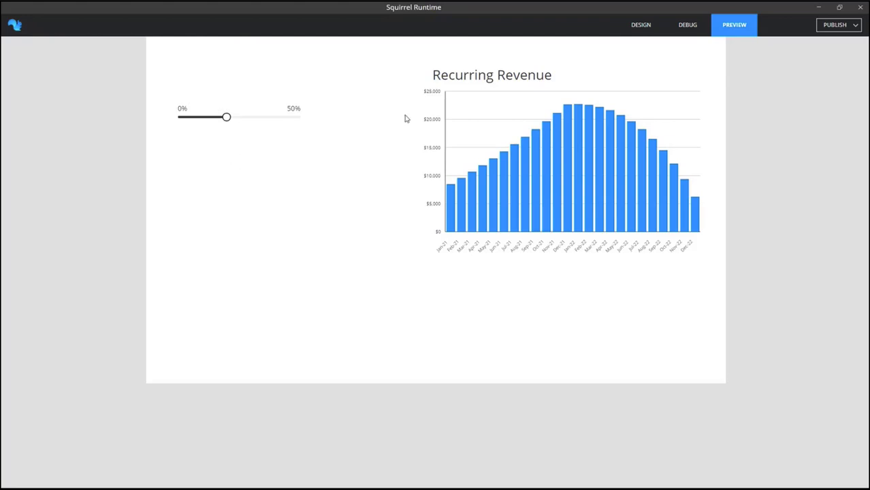
left_click(641, 26)
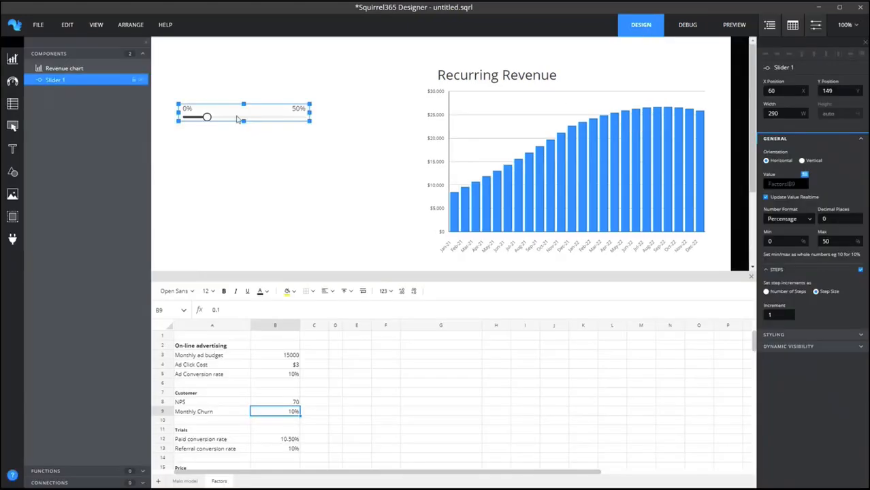
Duplicate the churn slider and place the copy directly below the original at about X 62, Y 212.
left_click(68, 28)
left_click(70, 82)
left_click(67, 25)
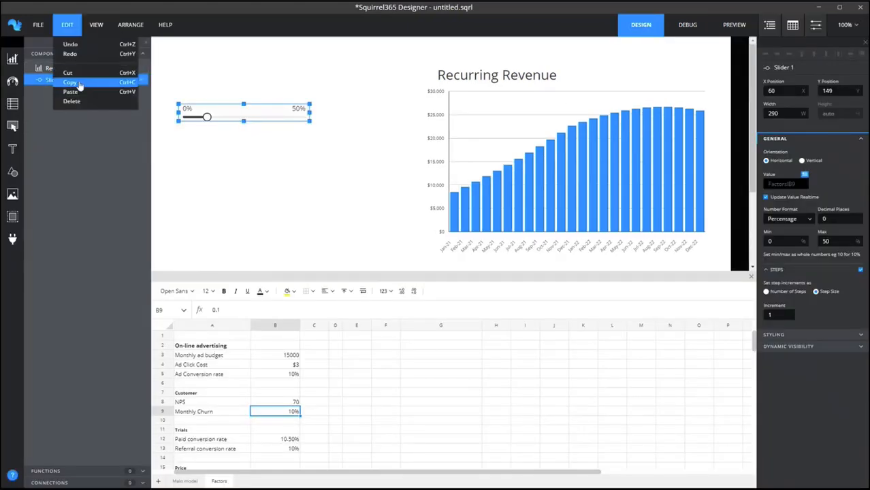
left_click(71, 91)
left_click_drag(232, 120, 235, 147)
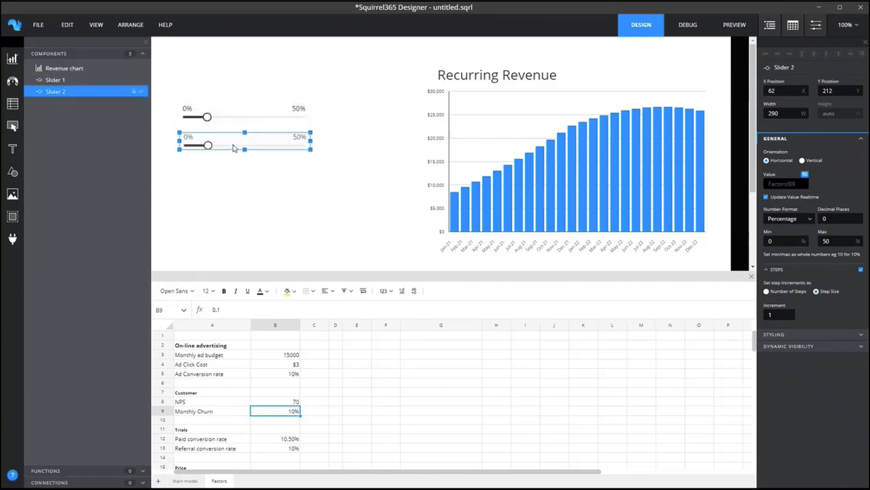
Link the second slider's value to the referral conversion rate in cell B13 of the Factors sheet.
left_click(804, 176)
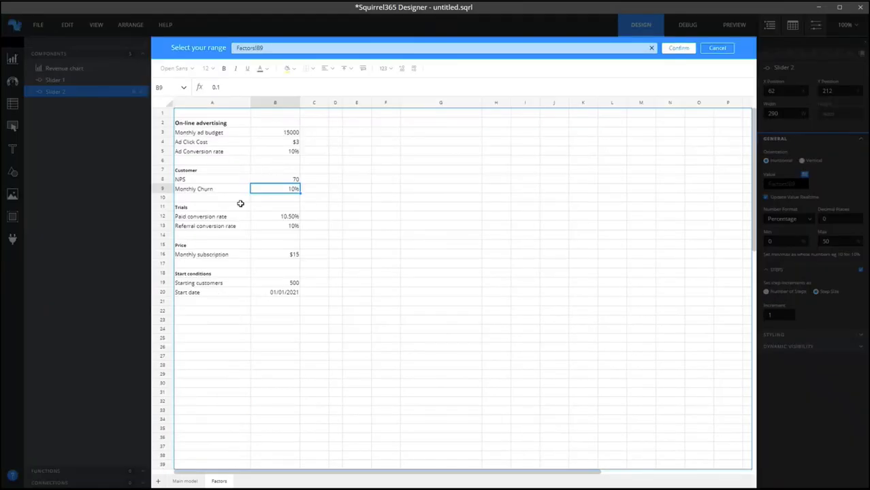
left_click(272, 225)
left_click(677, 47)
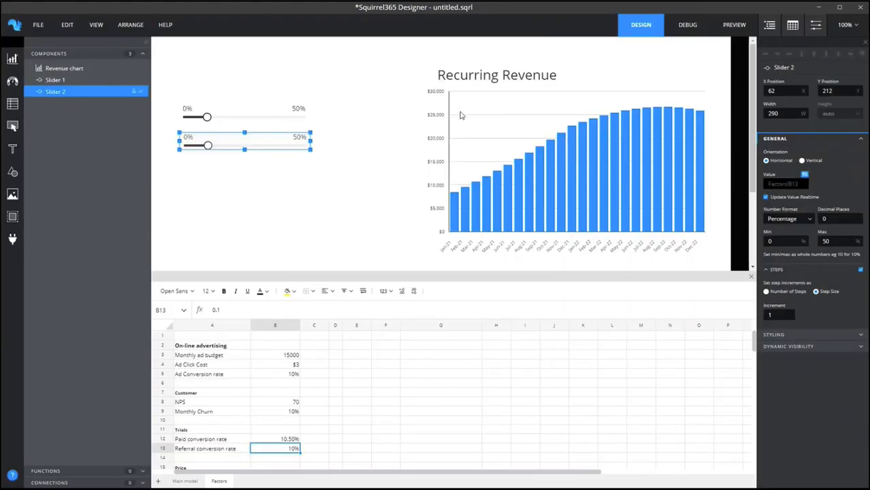
Add a text label just above the upper slider at about X 59, Y 117.
left_click(12, 149)
left_click_drag(53, 149, 182, 83)
left_click(792, 142)
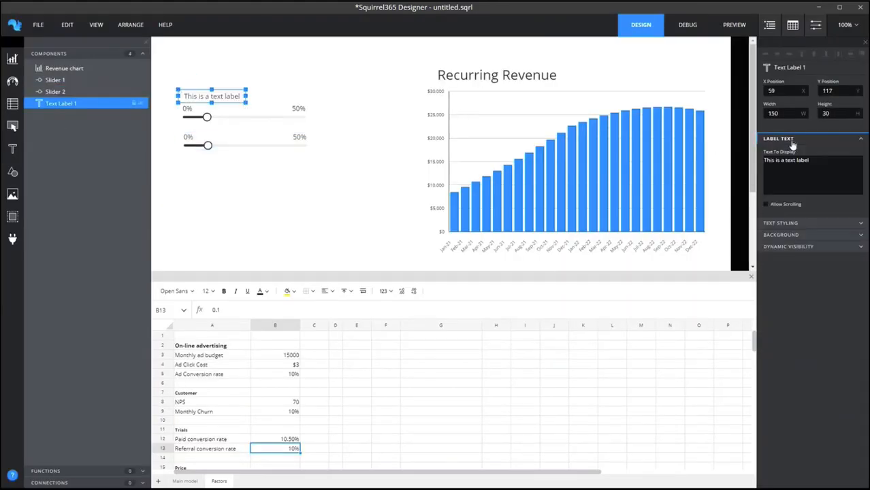
Link the new label's text to the Monthly Churn heading in Factors cell A9 and left-align it.
left_click(781, 224)
left_click(786, 271)
left_click(786, 271)
left_click(858, 153)
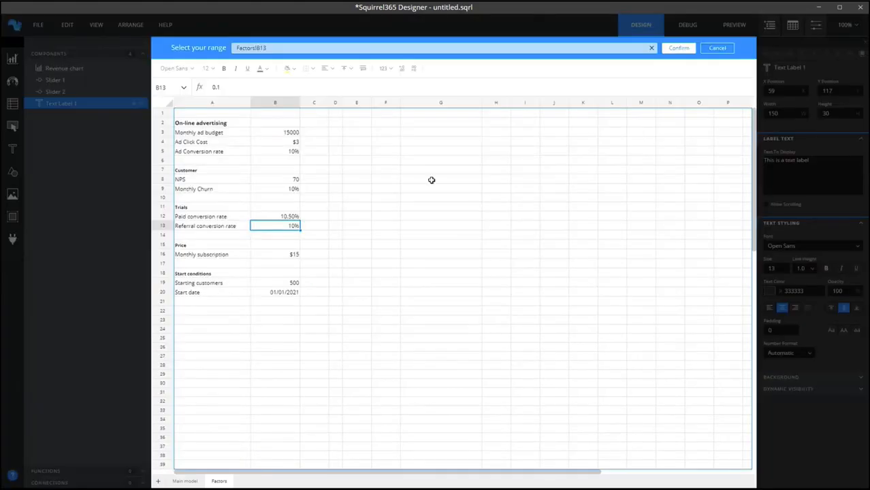
left_click(192, 188)
left_click(679, 48)
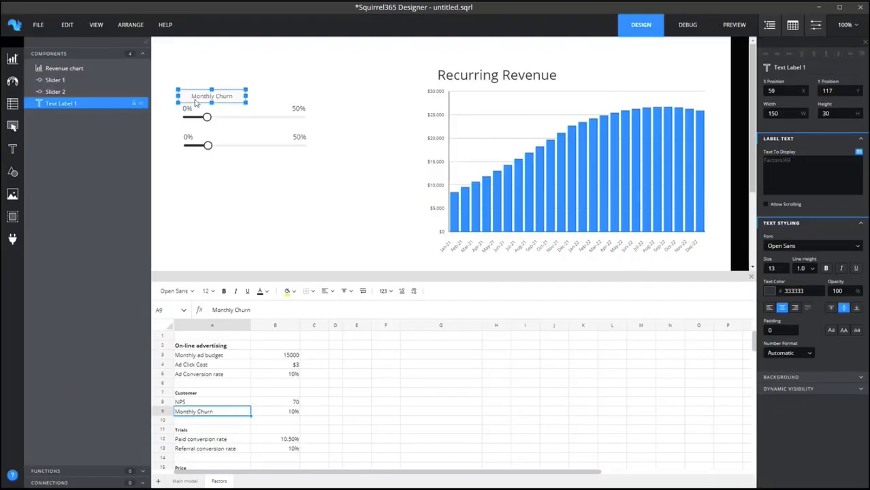
left_click(770, 308)
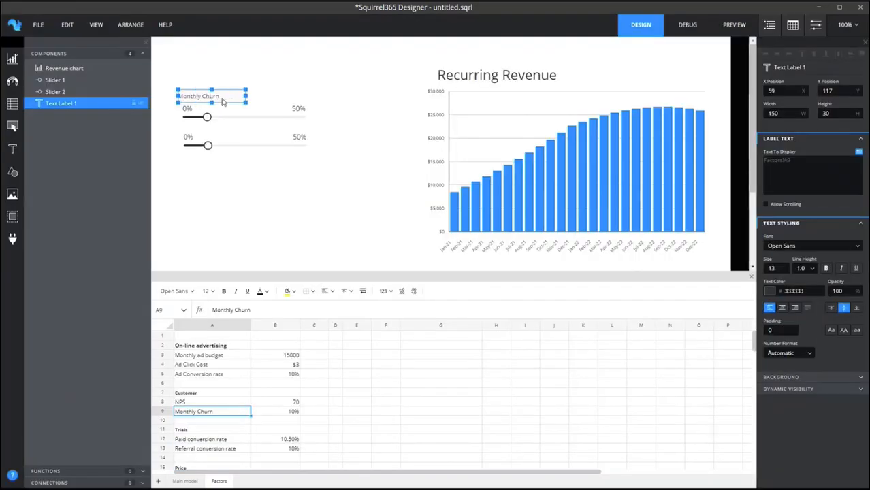
Duplicate the churn label above the second slider and link the copy's text to Factors cell A13.
key("ctrl+v")
left_click_drag(221, 100, 225, 134)
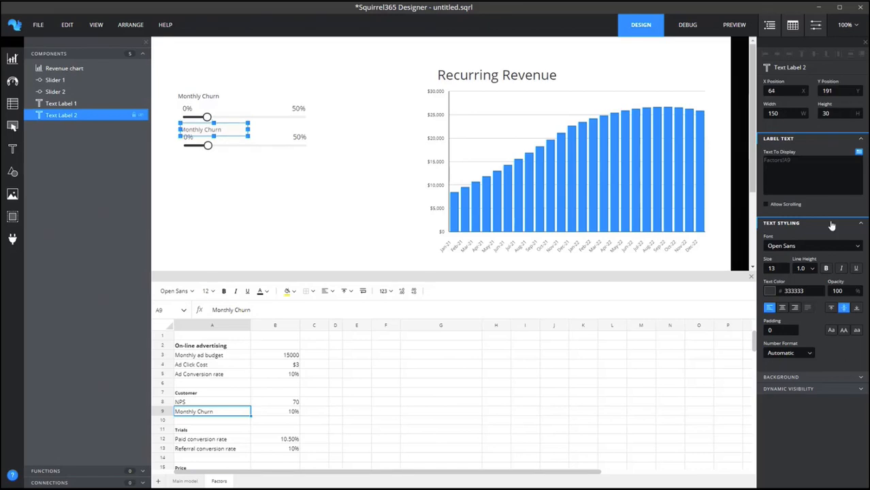
left_click(859, 151)
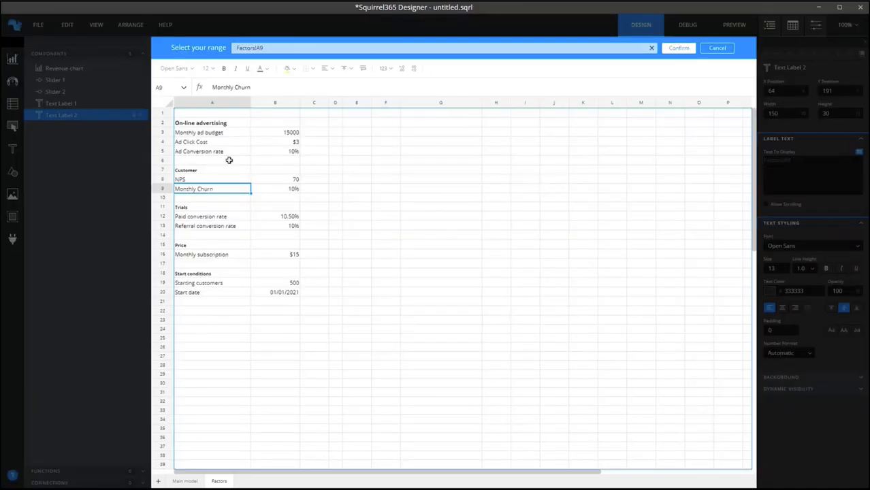
left_click(185, 226)
left_click(677, 50)
Align both sliders and their labels along their left edges and move the group slightly down the canvas.
left_click_drag(336, 175, 160, 78)
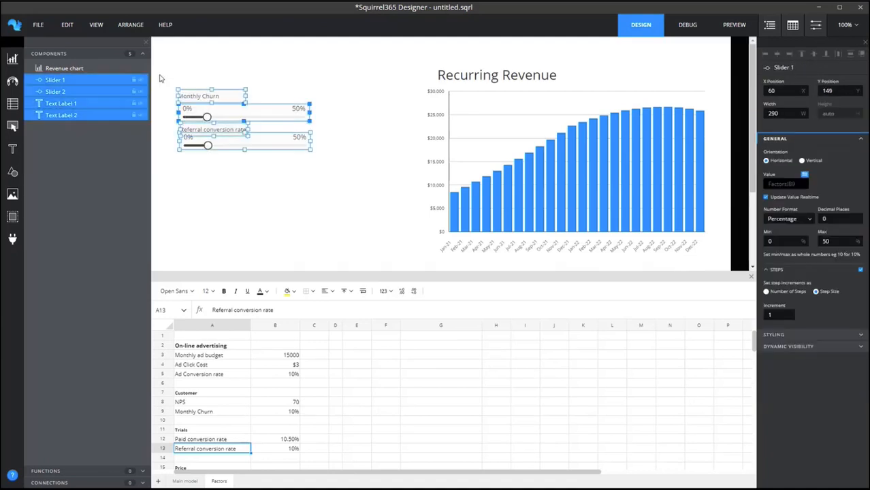
left_click(765, 55)
left_click_drag(237, 118, 238, 135)
left_click(374, 189)
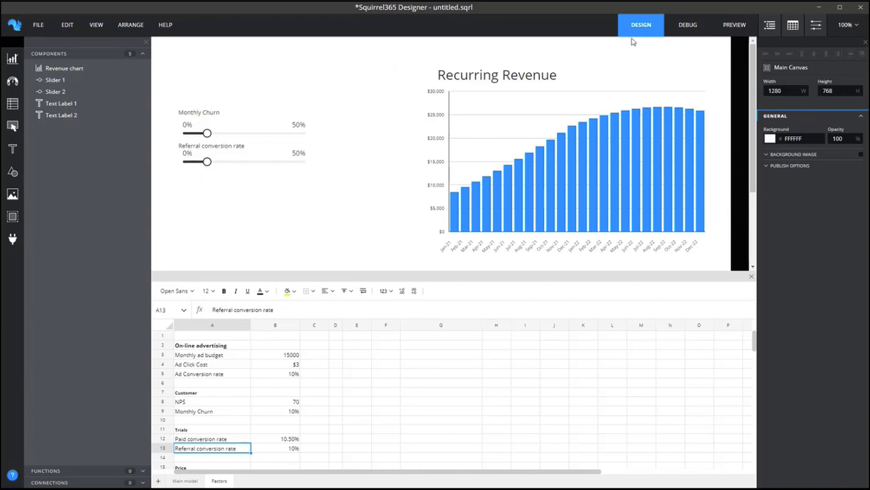
Preview the app, adjust the referral conversion rate and churn sliders to examine the chart, and return to the design.
left_click(734, 25)
mouse_move(202, 162)
left_mouse_down()
mouse_move(267, 167)
mouse_move(207, 171)
left_mouse_up()
mouse_move(201, 133)
left_mouse_down()
mouse_move(241, 135)
mouse_move(207, 140)
mouse_move(221, 166)
mouse_move(235, 164)
mouse_move(212, 165)
mouse_move(217, 138)
mouse_move(203, 140)
left_mouse_up()
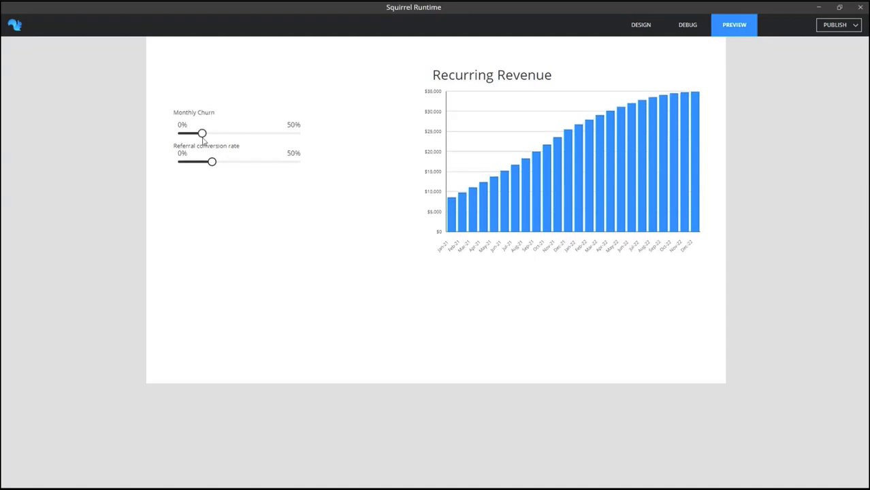
left_click(639, 26)
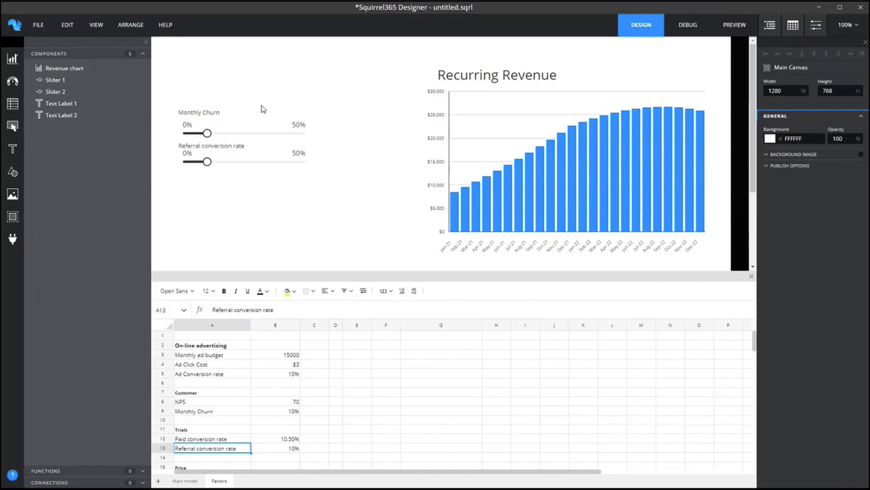
Add a value input above the churn label at X 60, Y 91 and link its value to Factors cell B3.
left_click(12, 128)
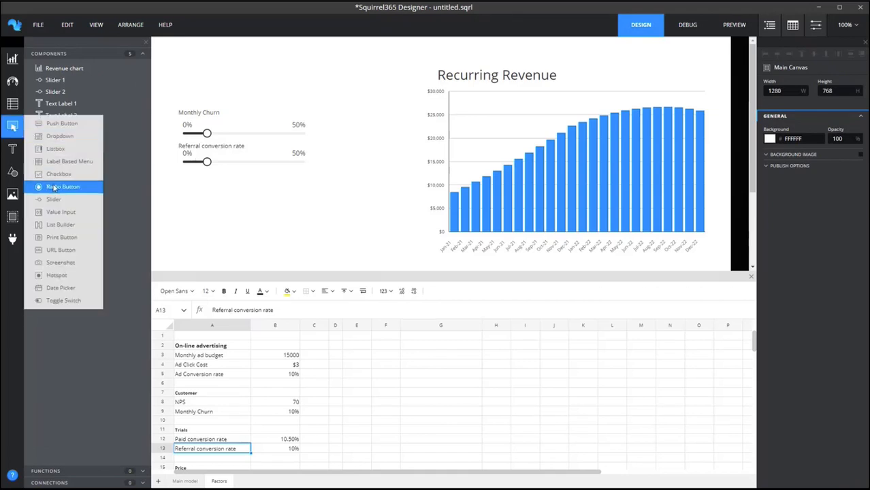
left_click(54, 213)
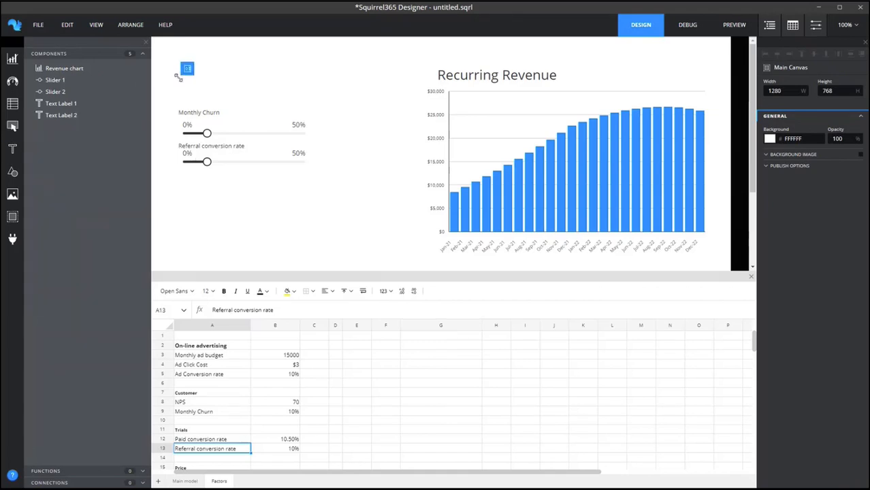
left_click(179, 79)
left_click(790, 138)
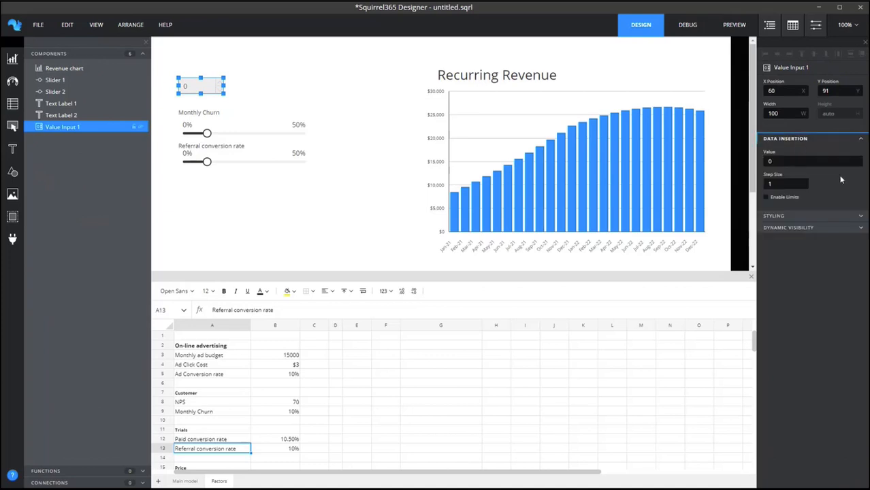
left_click(856, 160)
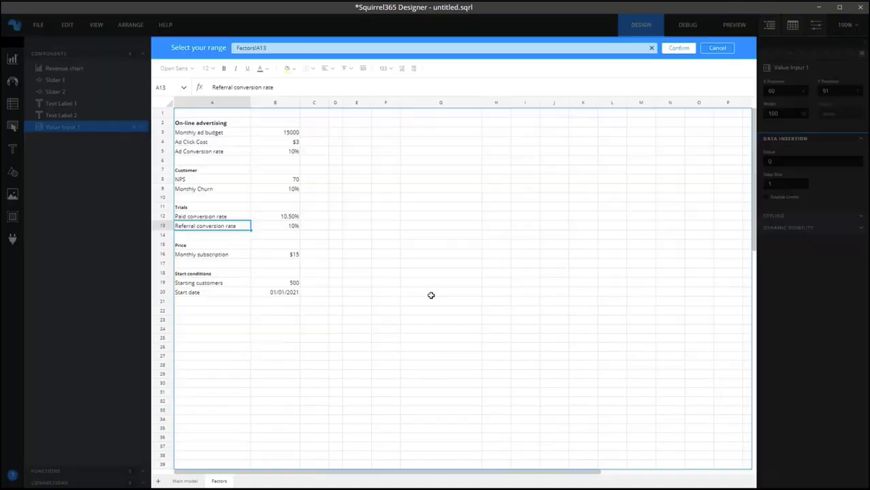
left_click(272, 133)
left_click(679, 49)
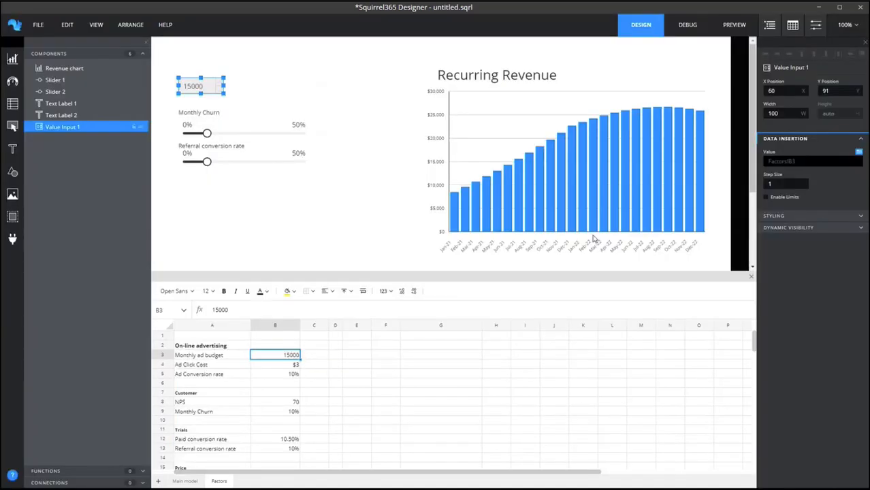
Format the value input as USD ($) currency with a thousands separator.
left_click(774, 217)
left_click(777, 242)
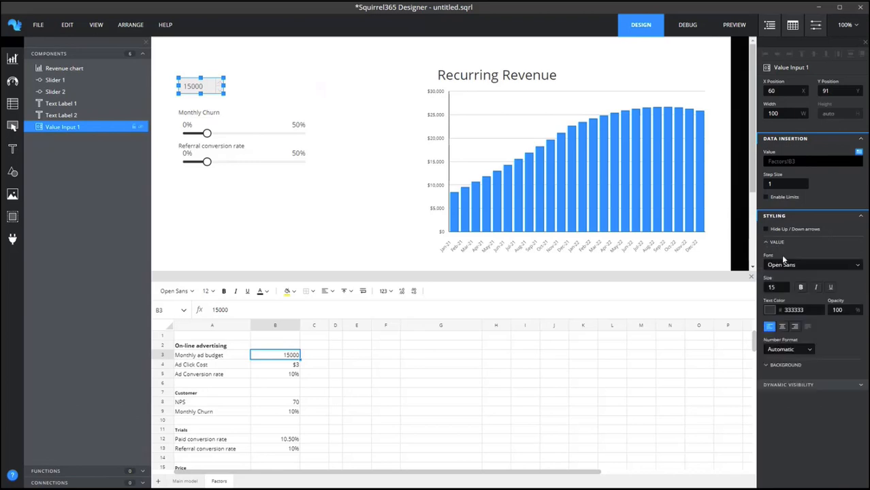
left_click(787, 349)
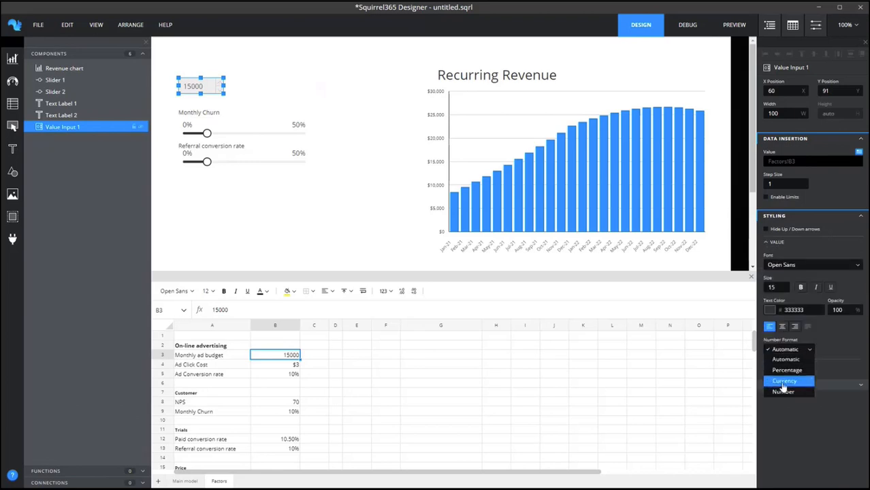
left_click(784, 381)
left_click(811, 377)
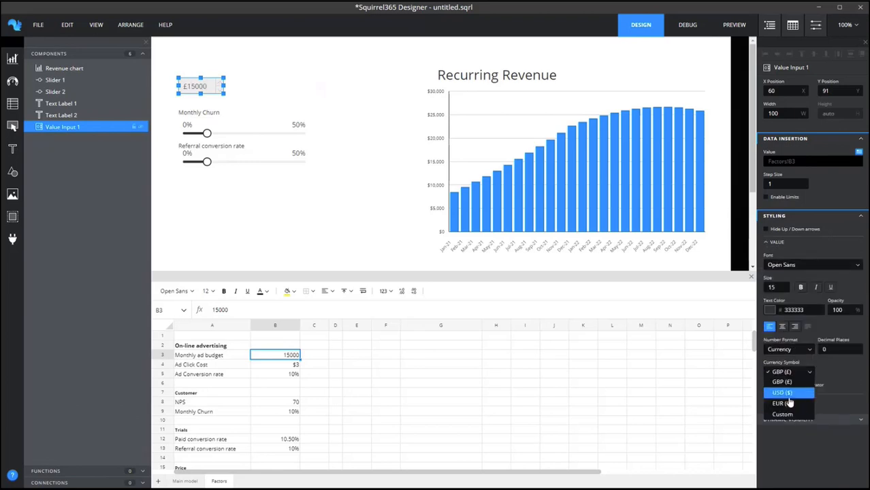
left_click(782, 395)
left_click(767, 385)
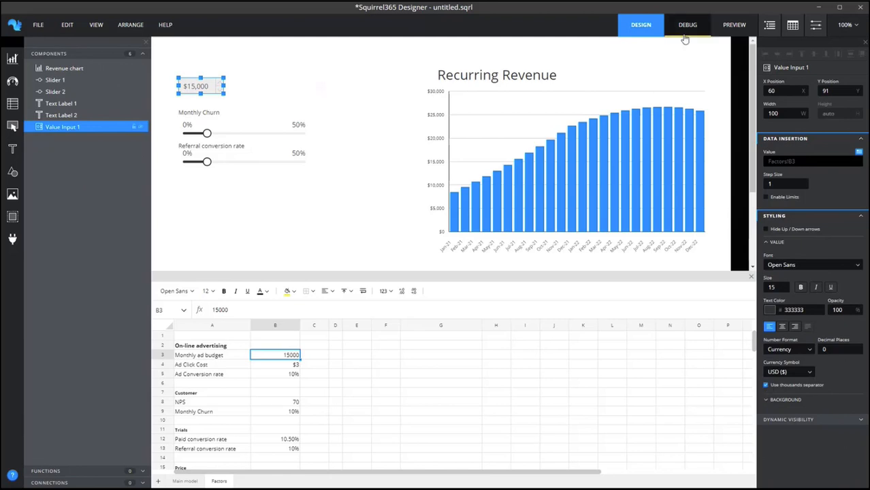
Test the value input's increment in the preview, then set its step size to 1000 in the design.
left_click(732, 26)
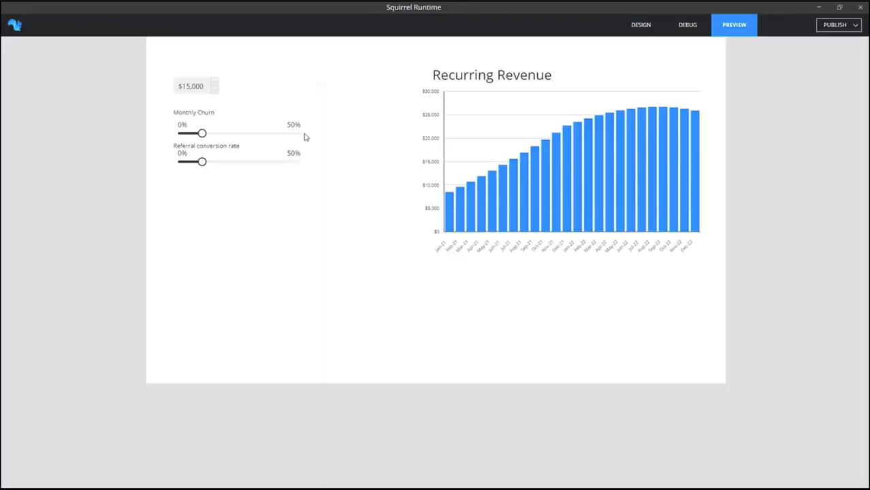
left_click(214, 83)
left_click(642, 28)
left_click(778, 183)
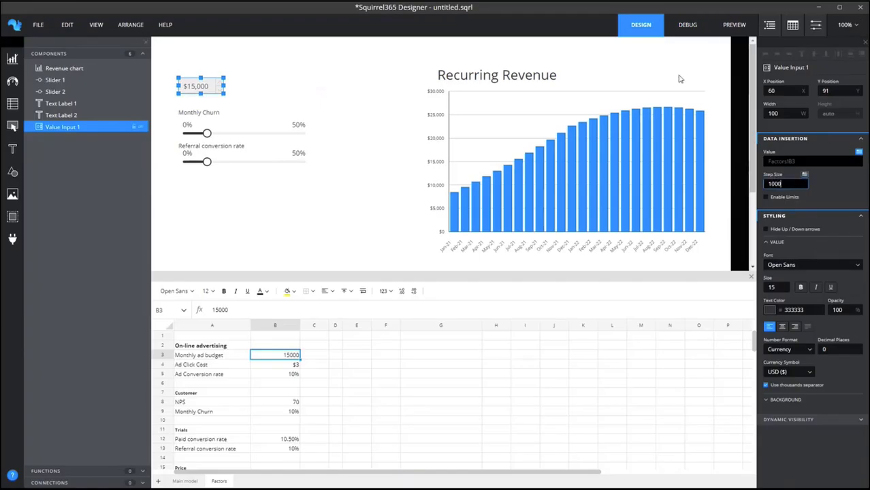
Preview the app, raise the ad budget and lower it to $14,000 to examine the chart, and return to the design.
left_click(733, 25)
left_click(214, 83)
left_click(214, 83)
left_click(214, 89)
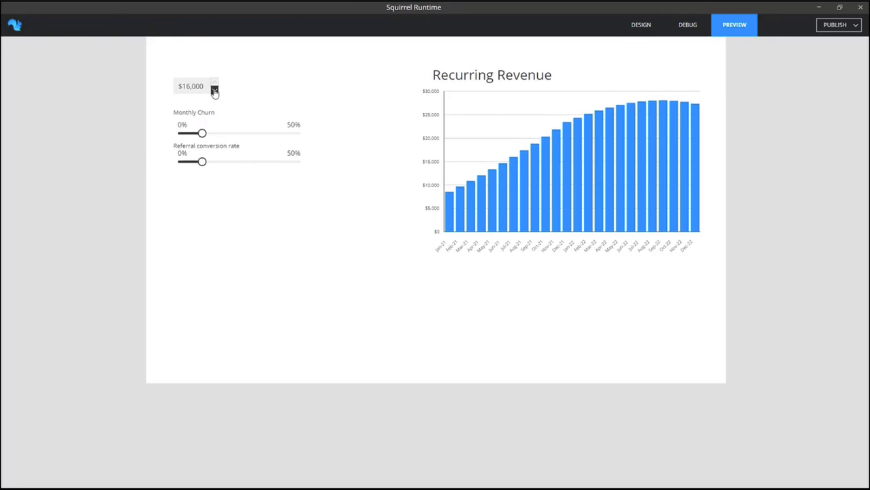
left_click(215, 90)
left_click(215, 89)
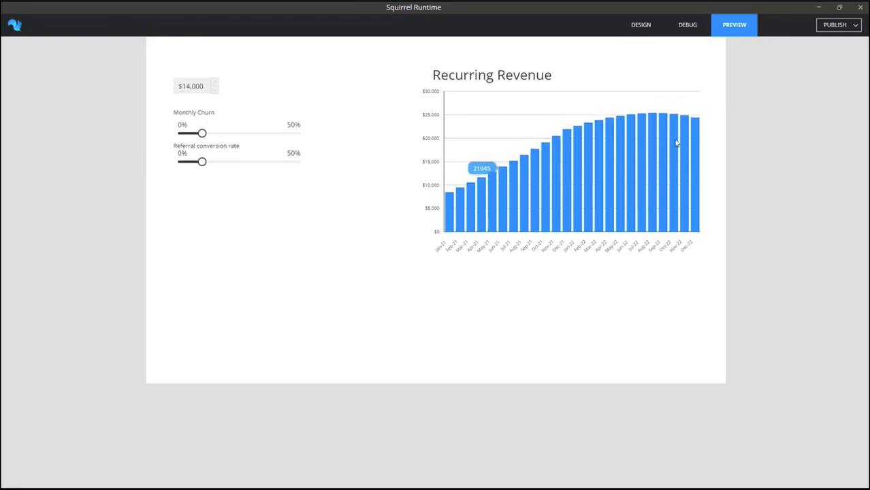
left_click(640, 27)
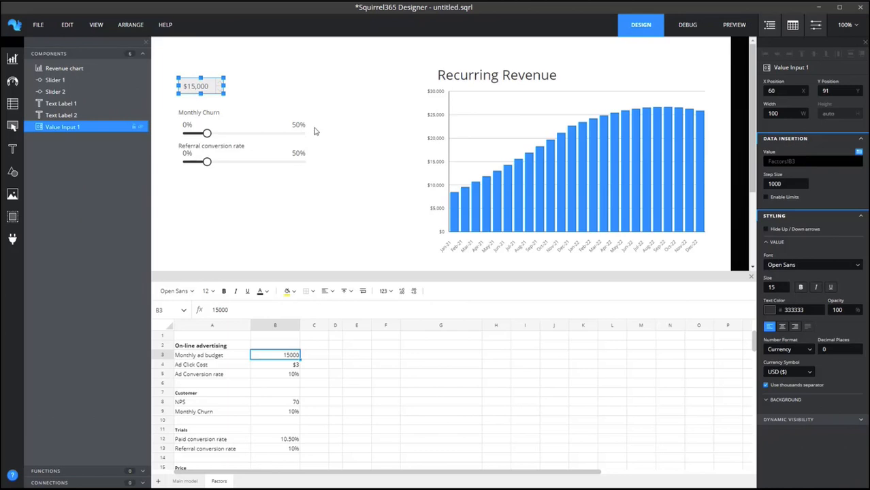
Move the value input, both sliders and their labels together a little further down the canvas.
left_click_drag(163, 66, 335, 213)
left_click_drag(269, 168, 271, 195)
left_click(349, 198)
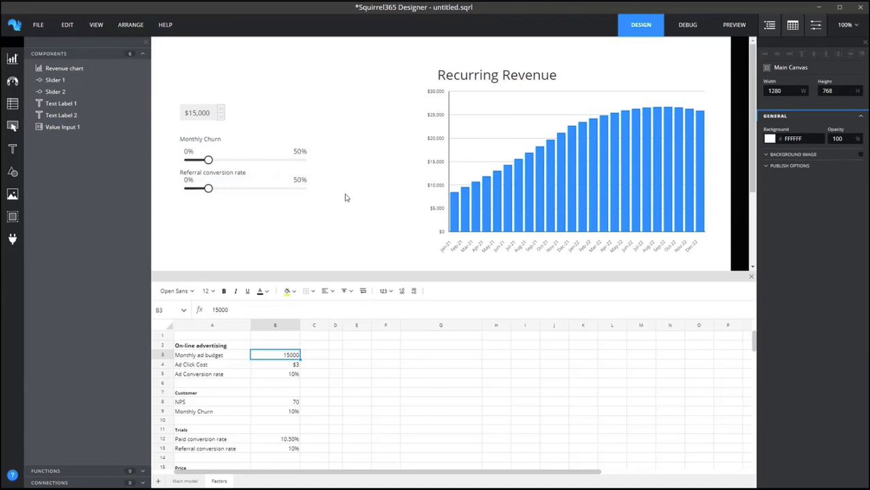
Examine the YoY Revenue Growth figure and its formula in cell C3 of the Main model sheet.
left_click(185, 481)
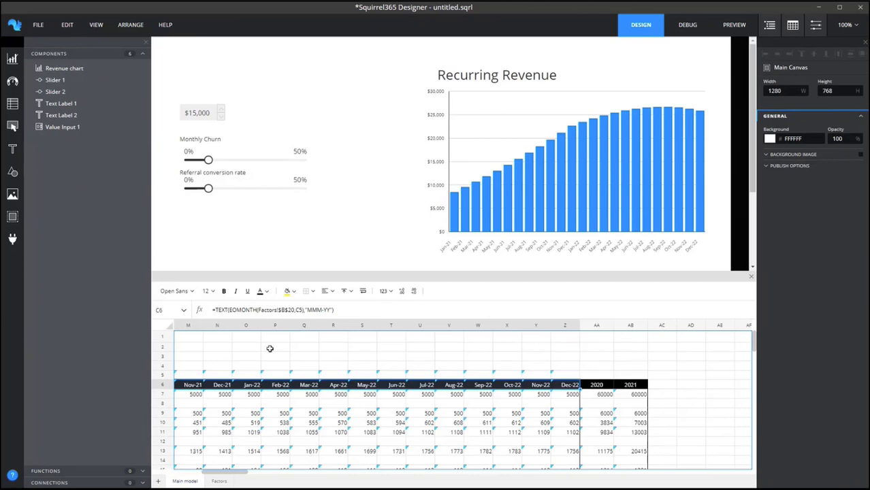
left_click(284, 366)
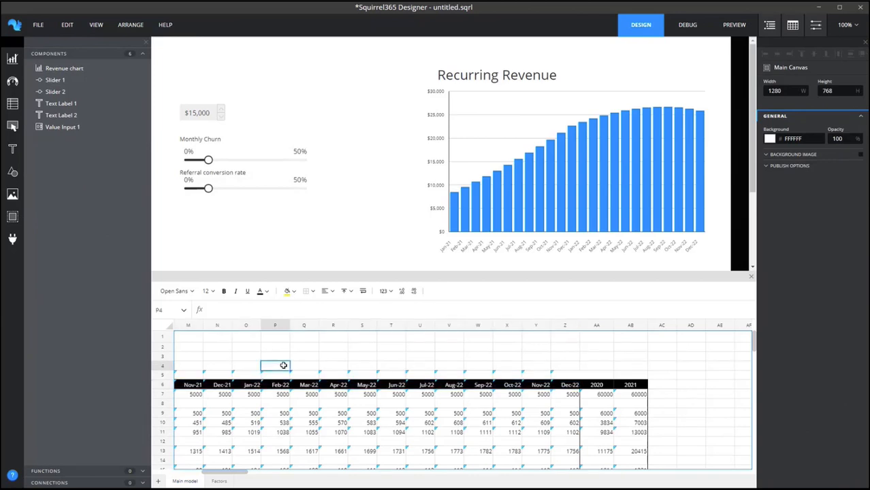
scroll(283, 366, "left", 10)
left_click(240, 358)
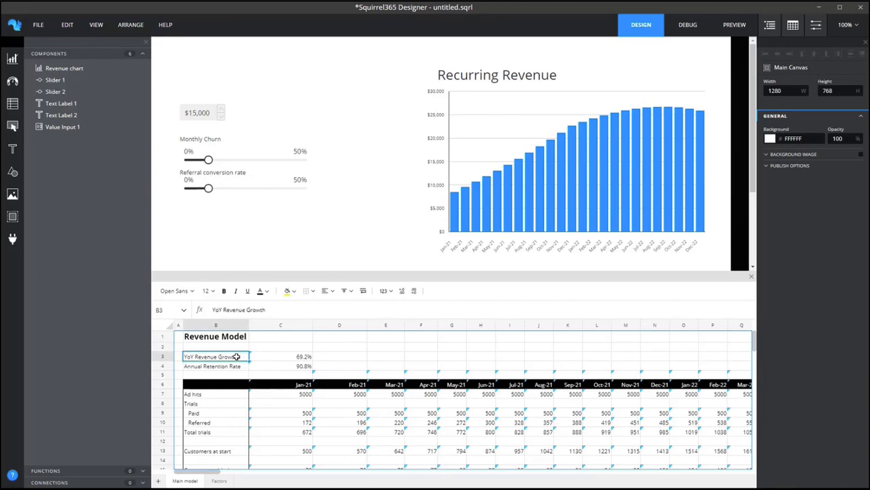
left_click(285, 356)
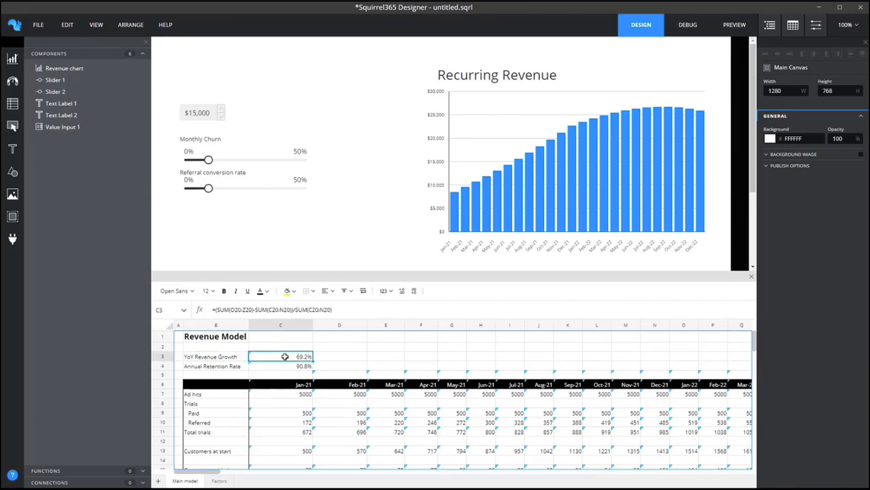
Add a new sheet to the workbook and rename it Squirrel.
left_click(158, 482)
right_click(247, 482)
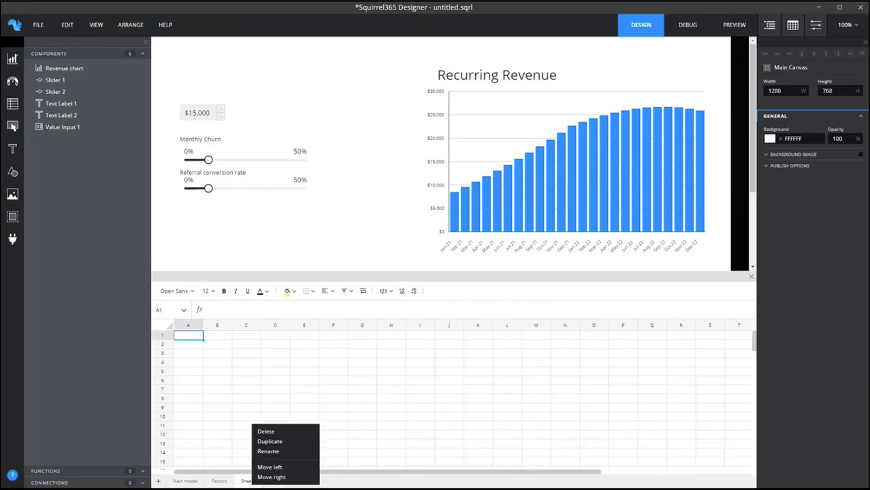
left_click(260, 452)
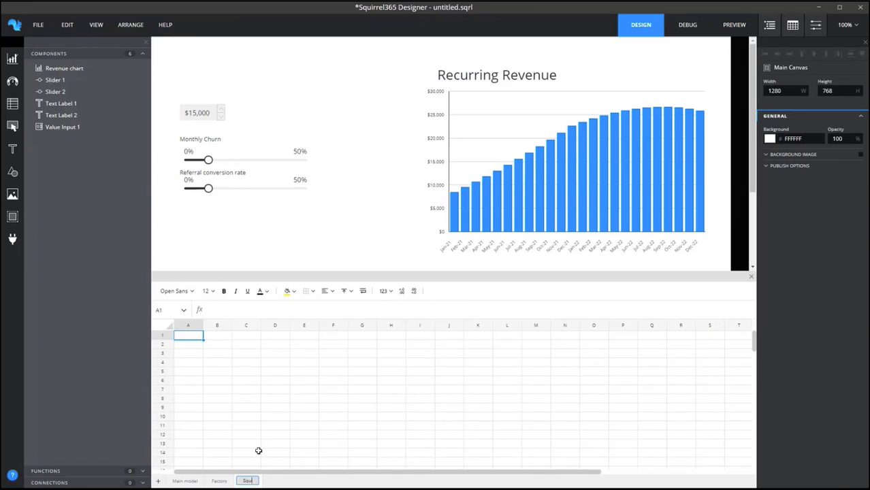
type("Squirrel")
key("Return")
Enter the heading Value in cell A1 of the Squirrel sheet.
left_click(188, 335)
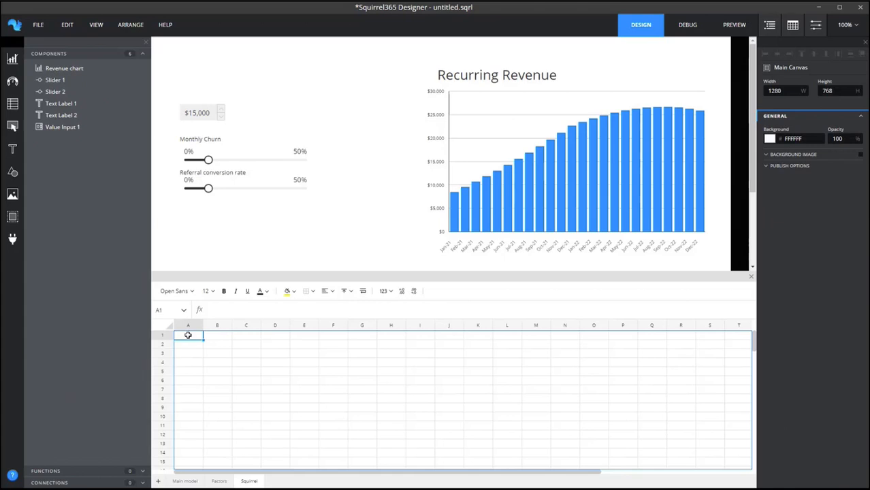
type("Value")
key("Return")
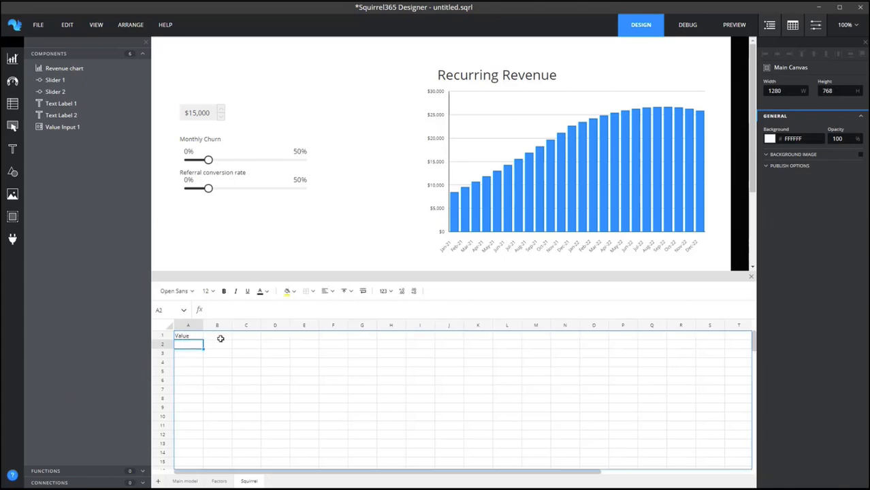
Widen column A of the Squirrel sheet and replace the heading in A1 with Text.
left_click_drag(203, 325, 273, 325)
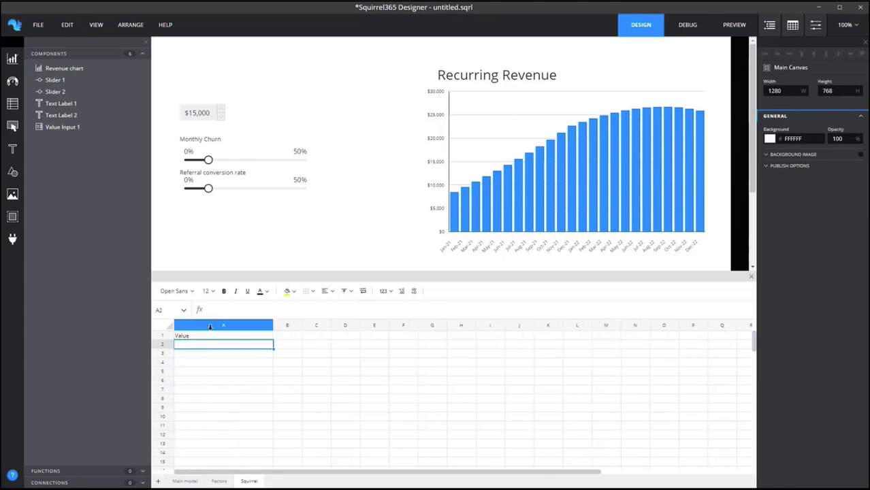
left_click(206, 335)
type("Te")
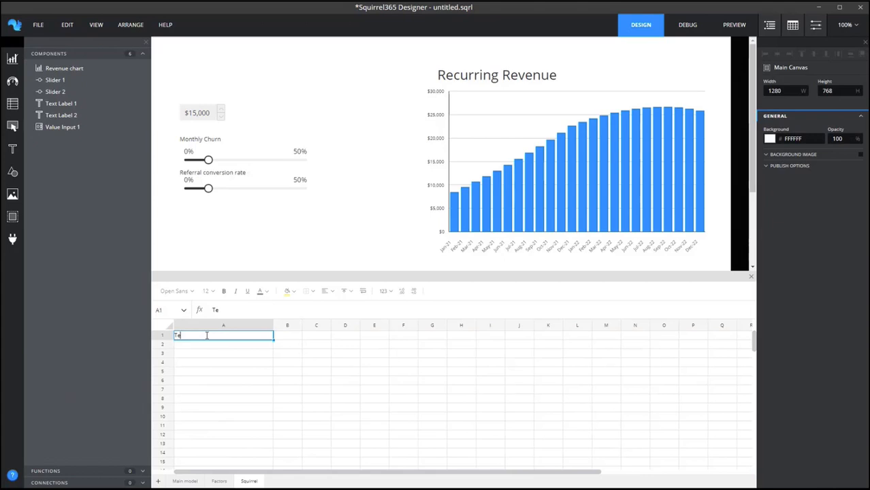
type("xt")
key("Return")
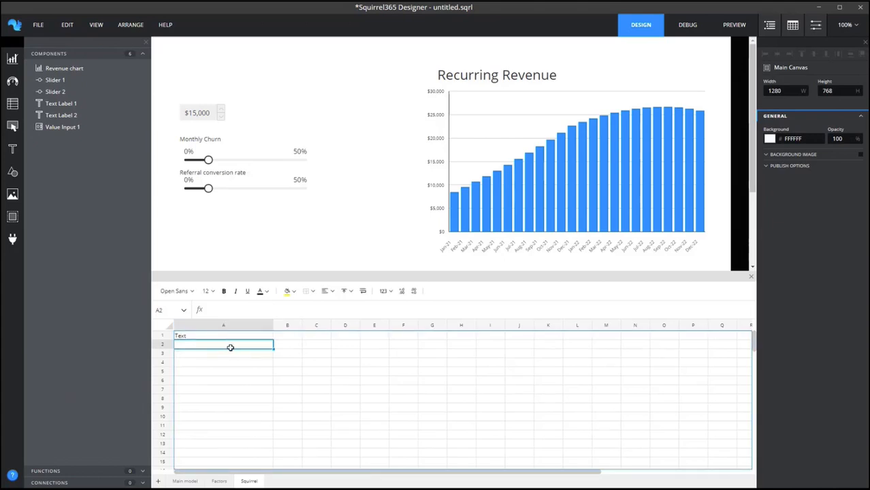
Enter the formula ='Main model'!B3&" "&TEXT('Main model'!C3,"0.0%") in cell A2 of the Squirrel sheet.
left_click(242, 311)
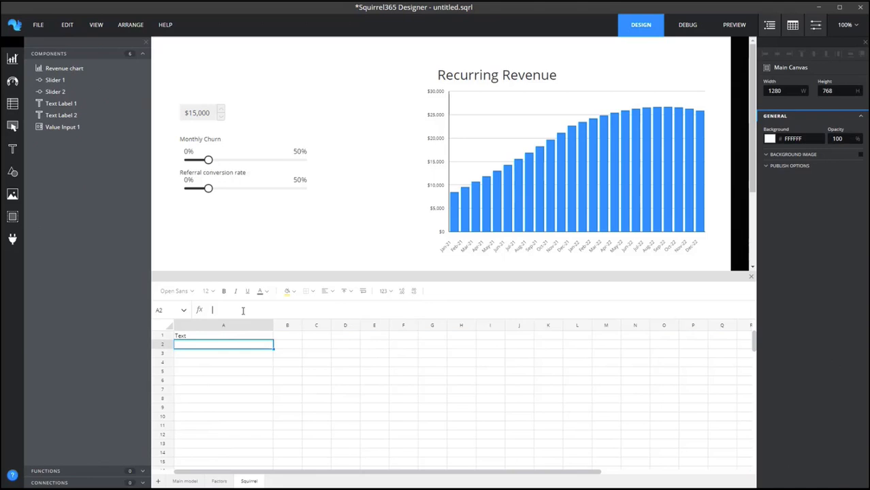
type("=")
left_click(194, 480)
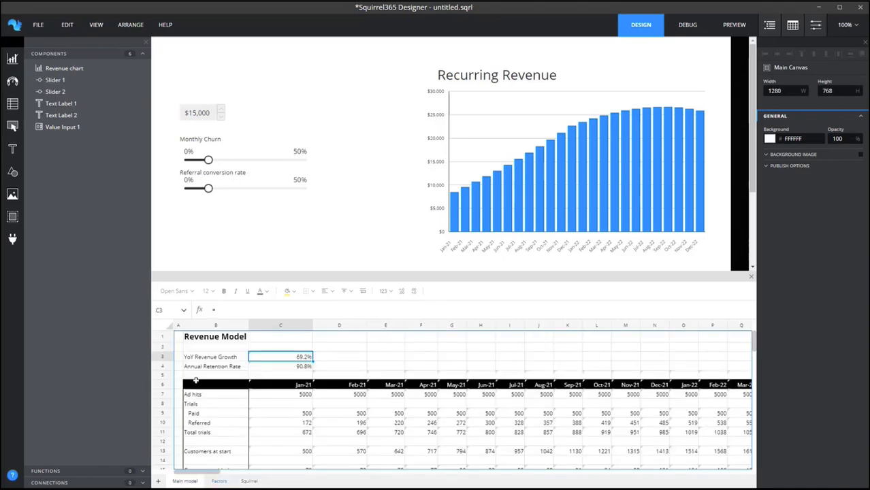
left_click(198, 359)
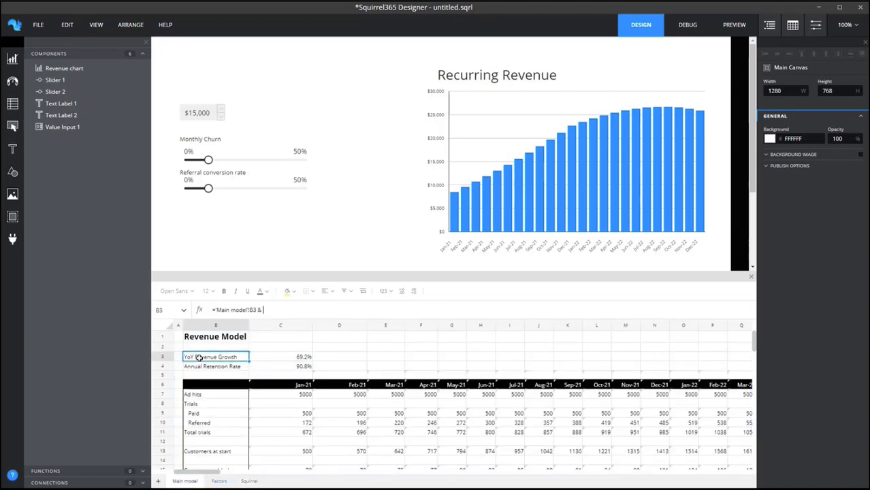
type("& \" \" & TEXT(")
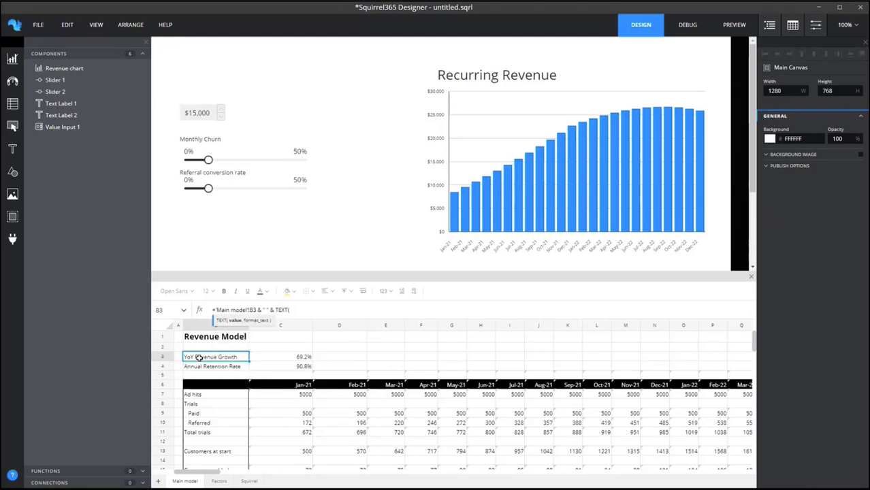
left_click(278, 356)
type(",\"0.0%")
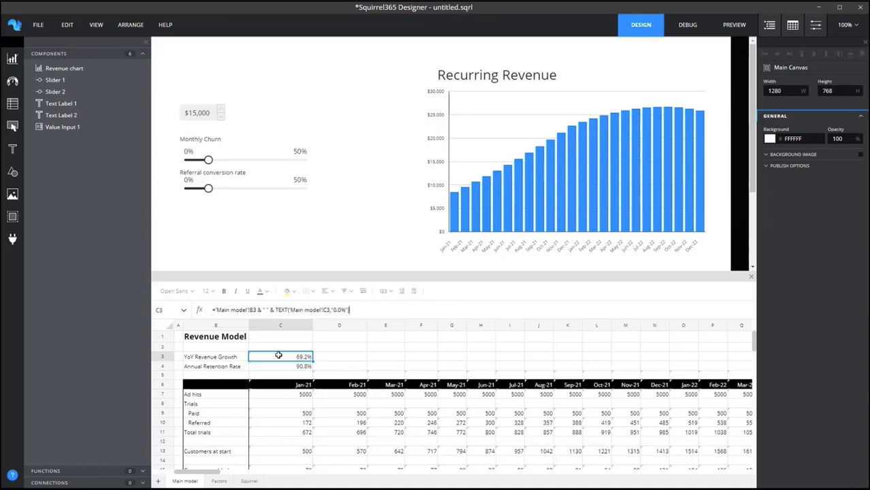
key("Return")
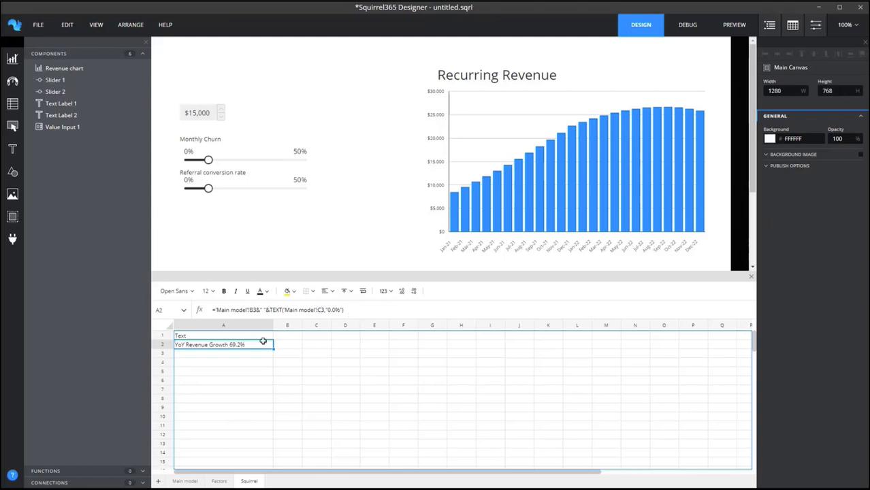
Add a text label above the value input and link its display text to Squirrel!A2.
left_click(13, 148)
left_click(58, 145)
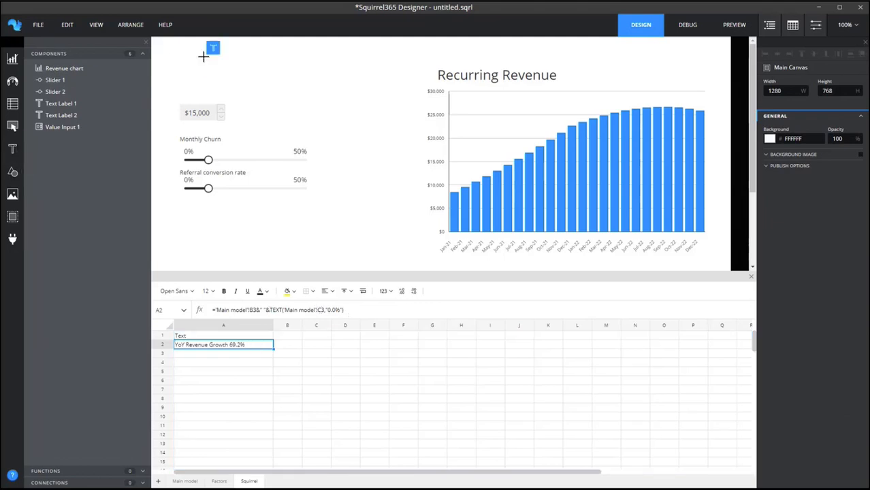
left_click(202, 56)
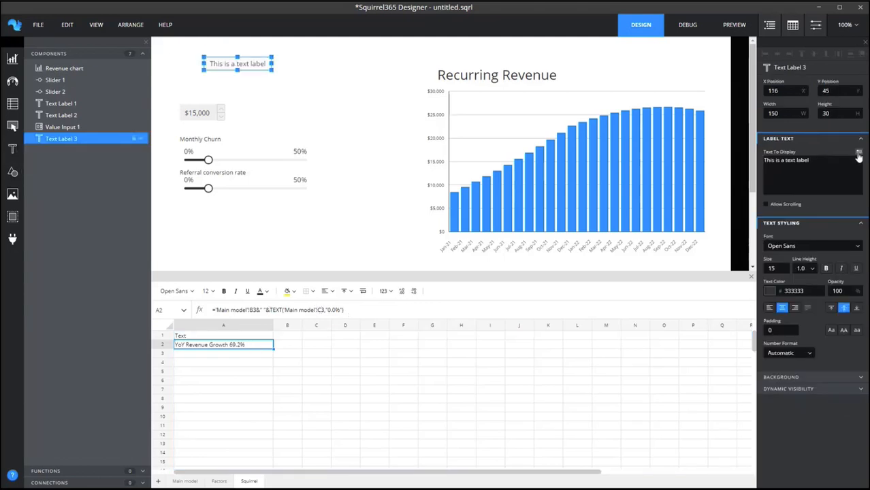
left_click(858, 150)
left_click(677, 49)
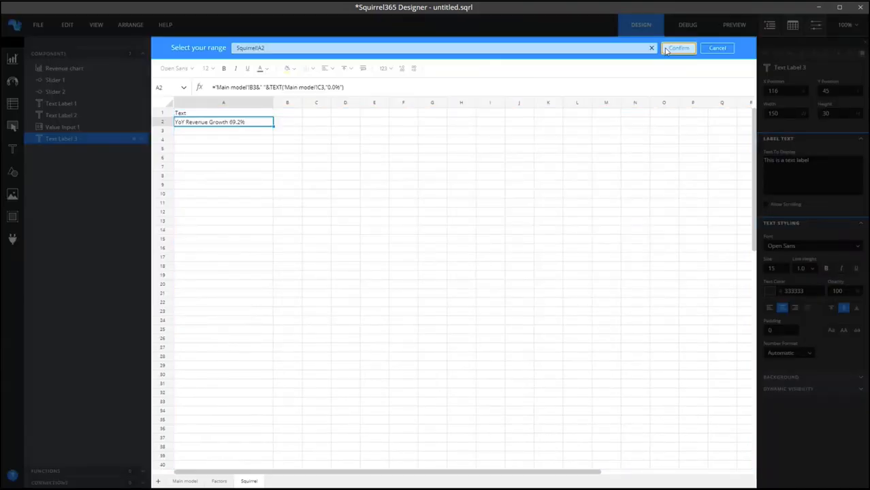
Enlarge the new text label to about 287 by 99 and set its font size to 25.
left_click_drag(272, 71, 292, 88)
left_click(777, 271)
key("BackSpace")
type("25")
Give the growth label a black background fill (000000) and white text (FFFFFF).
left_click(769, 290)
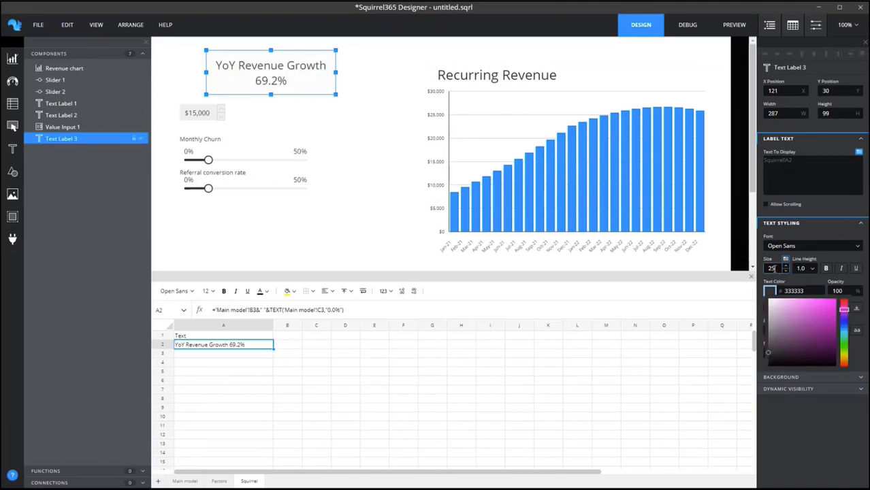
left_click(772, 365)
left_click(784, 378)
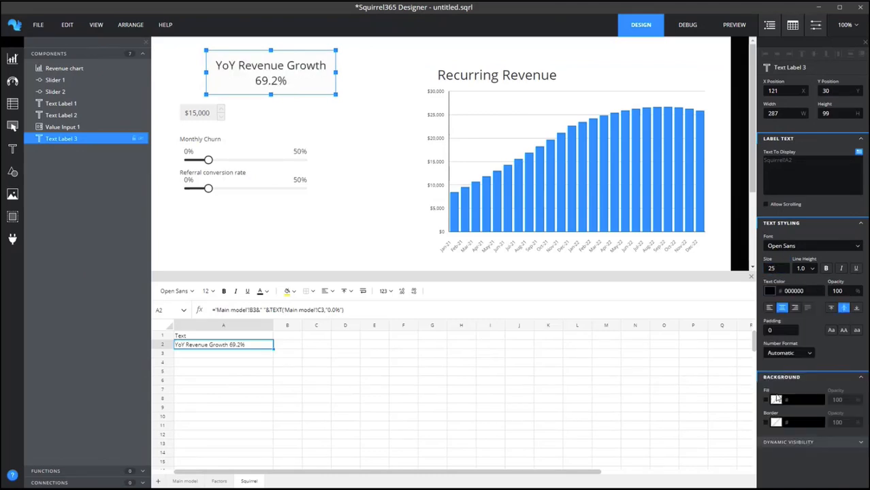
left_click(766, 401)
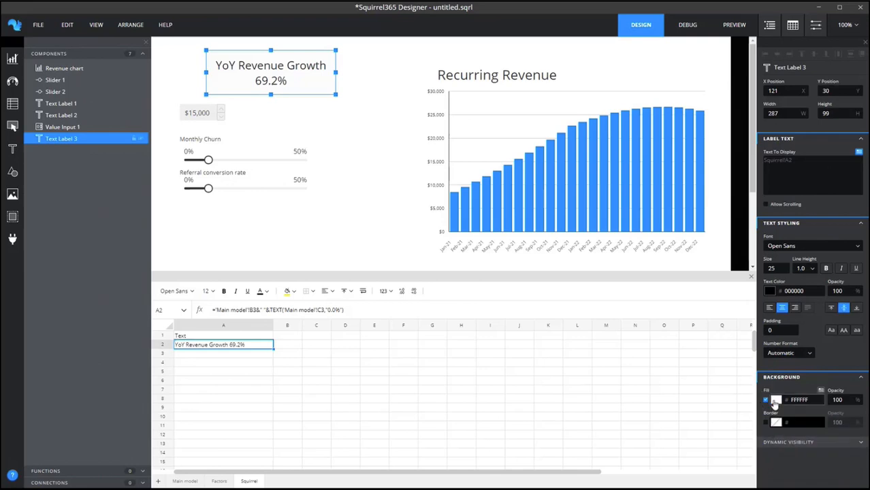
left_click(778, 403)
left_click_drag(789, 441, 775, 483)
left_click(771, 294)
left_click_drag(777, 312, 763, 295)
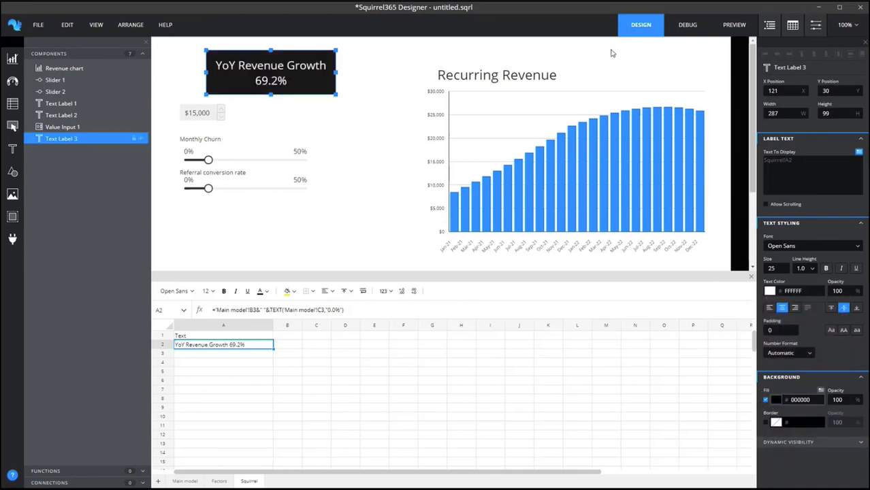
Preview the app, test the sliders against the YoY Revenue Growth label, and return to the design view.
left_click(734, 24)
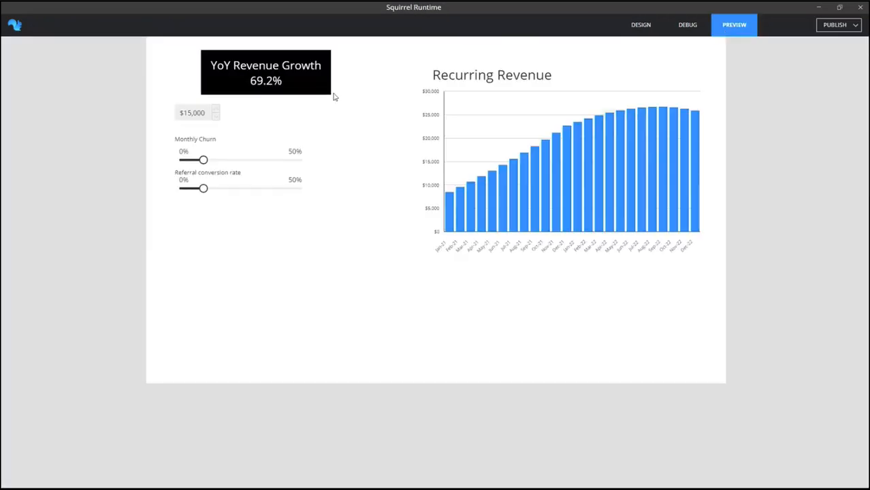
left_click_drag(203, 160, 226, 196)
left_click(633, 30)
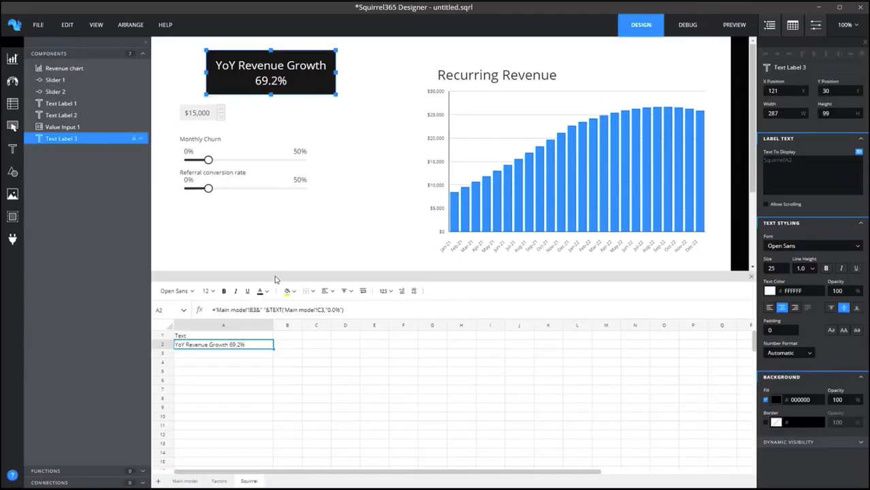
left_click(283, 336)
type("Color")
key("Return")
Enter the heading Target in B1 and the value 0.8 in B2, formatted as Percentage.
left_click(284, 335)
type("Toggle")
key("Return")
type("0.8")
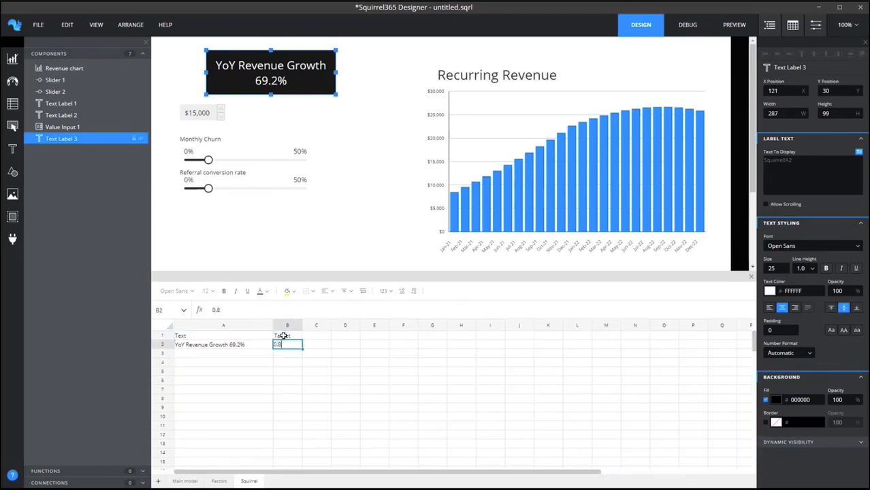
left_click(391, 294)
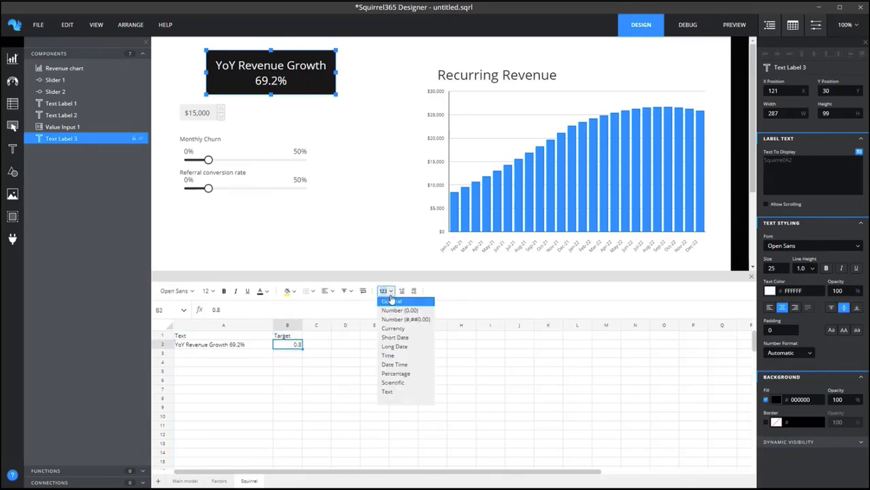
left_click(386, 374)
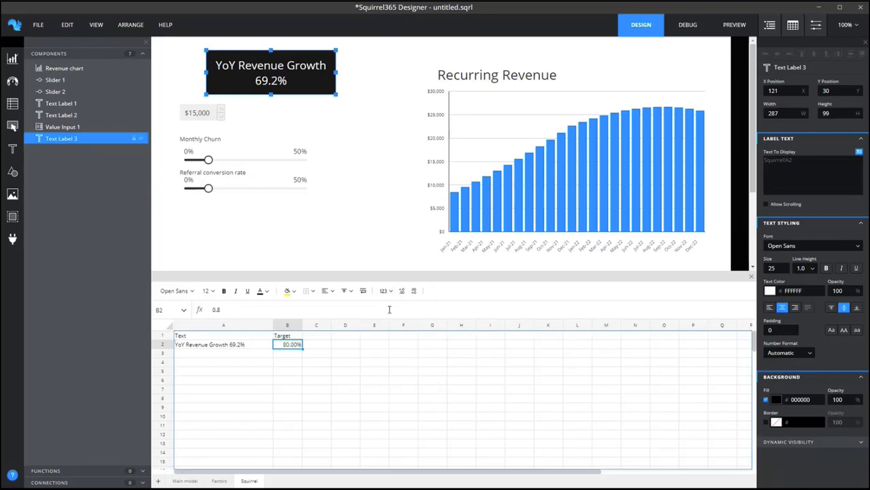
Enter the heading Color in cell C1 of the Squirrel sheet.
left_click(321, 335)
type("Color")
key("Return")
Enter the formula =IF('Main model'!C3<B2,"Red","Green") in cell C2 of the Squirrel sheet.
type("=if(")
left_click(183, 481)
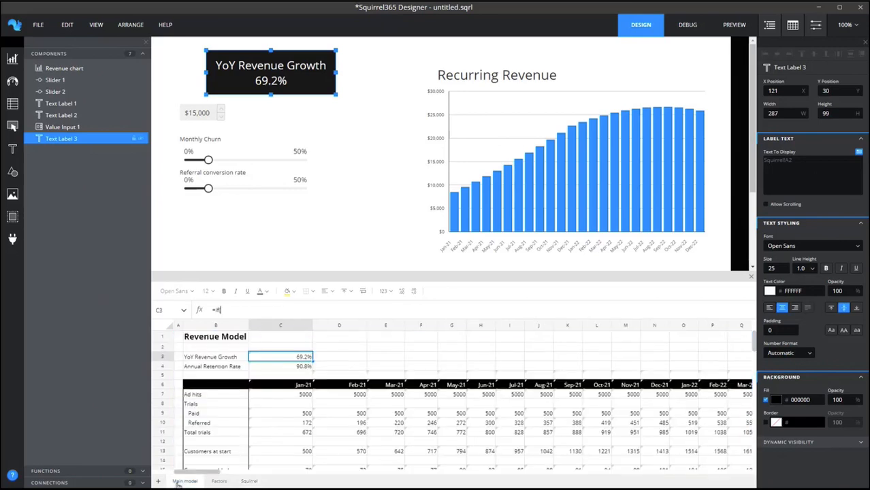
left_click(273, 357)
type("<")
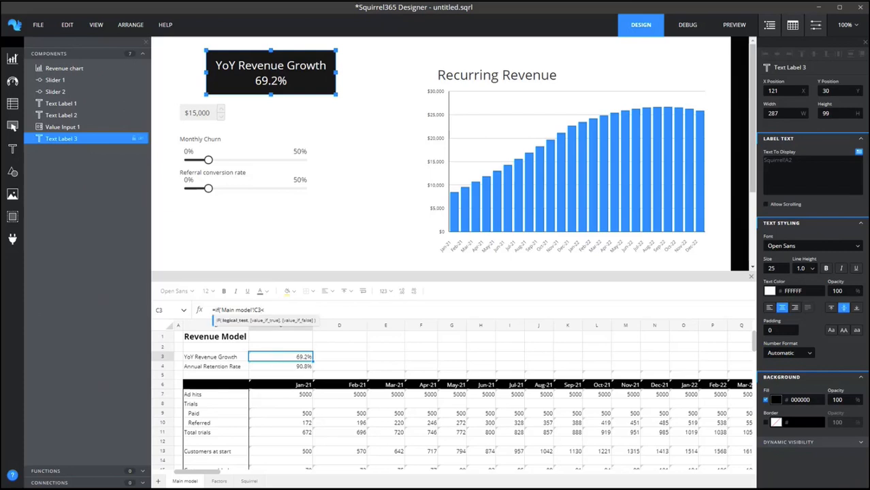
left_click(221, 481)
left_click(250, 482)
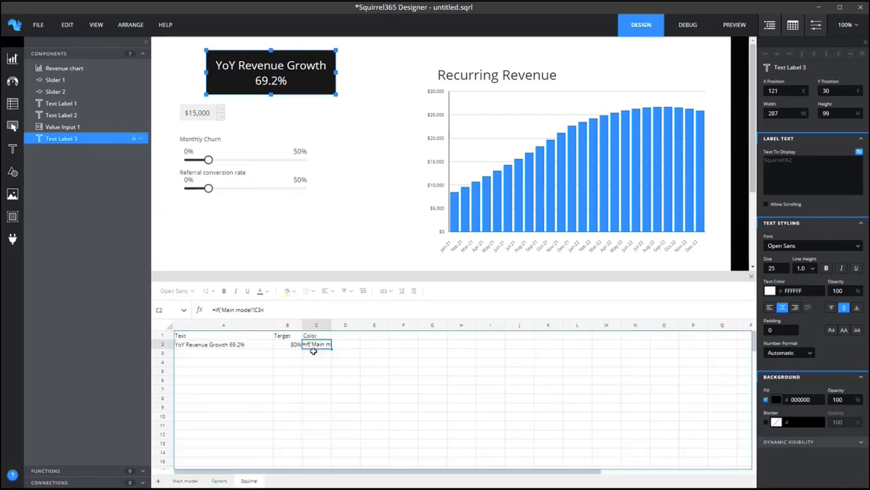
left_click(286, 344)
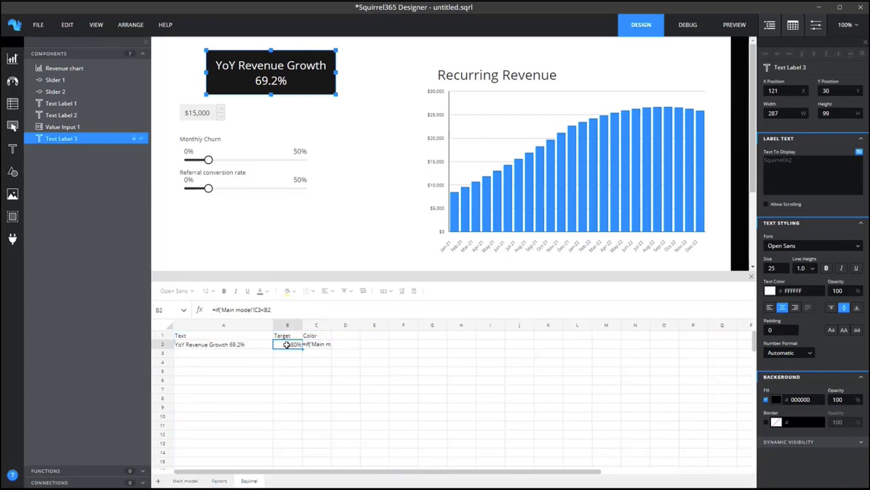
type(",\"Red\",")
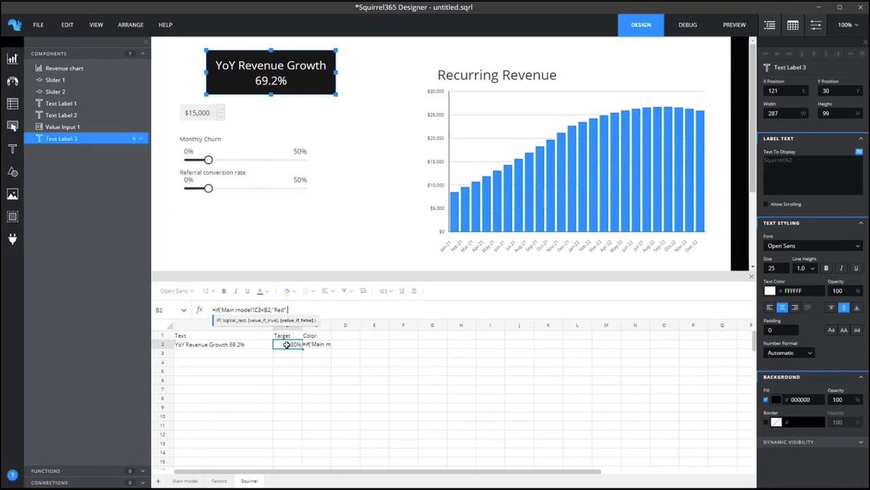
type("\"Green\")")
key("Return")
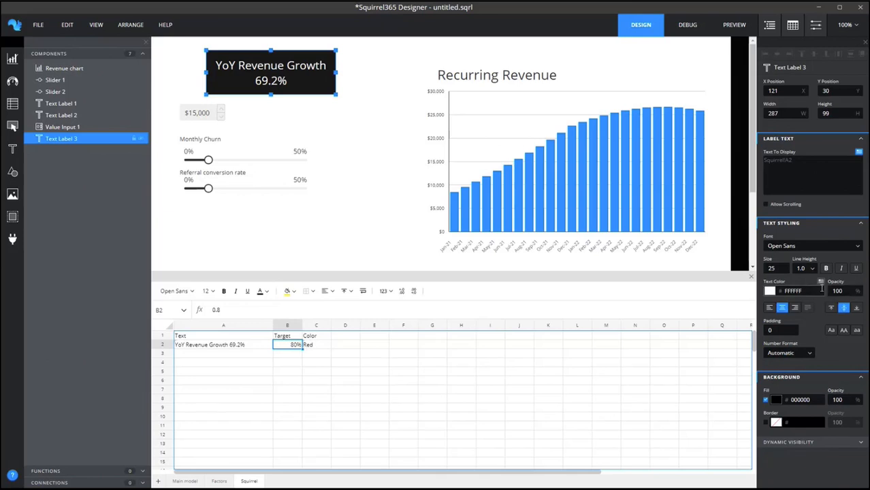
Link the growth label's text color to cell Squirrel!C2.
left_click(821, 291)
left_click(316, 122)
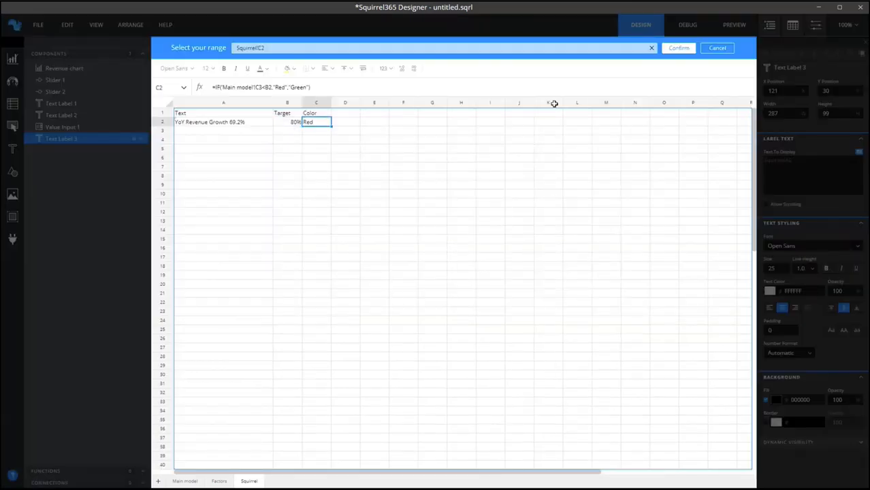
left_click(679, 47)
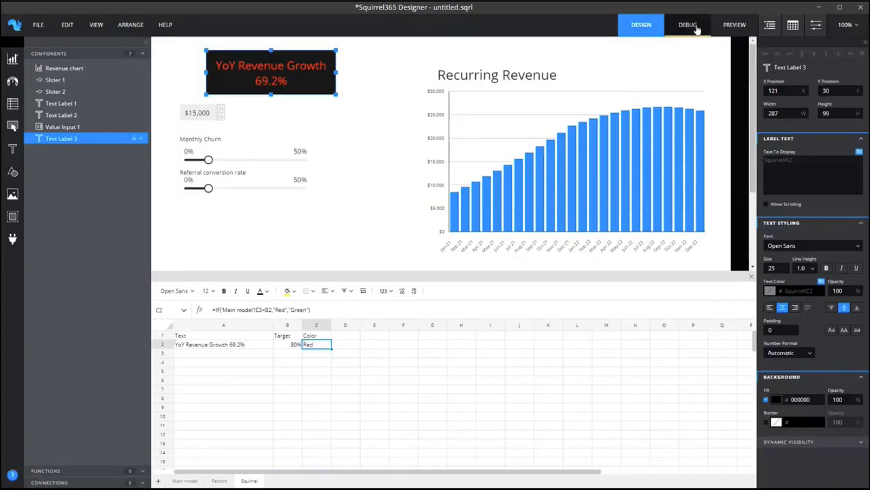
Preview the app, test the growth label with Monthly Churn and Referral conversion rate at about 17%, and return to the design view.
left_click(734, 24)
mouse_move(206, 162)
left_mouse_down()
mouse_move(264, 165)
mouse_move(220, 162)
left_mouse_up()
left_click_drag(204, 191, 221, 196)
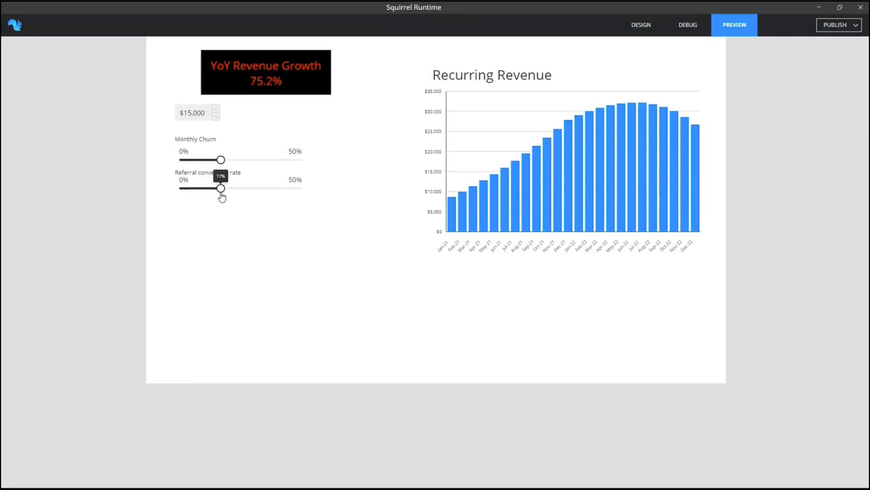
left_click(649, 29)
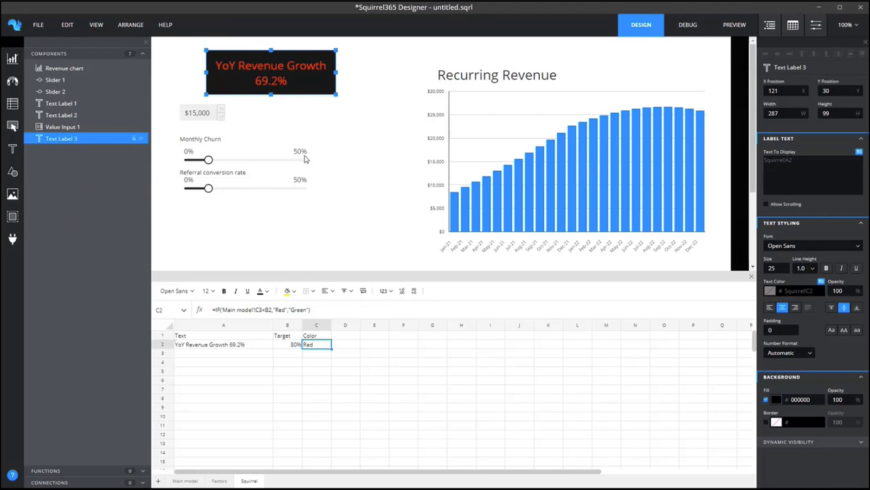
Open the existing project file Saas Revenue.sqrl.
left_click(38, 25)
mouse_move(49, 64)
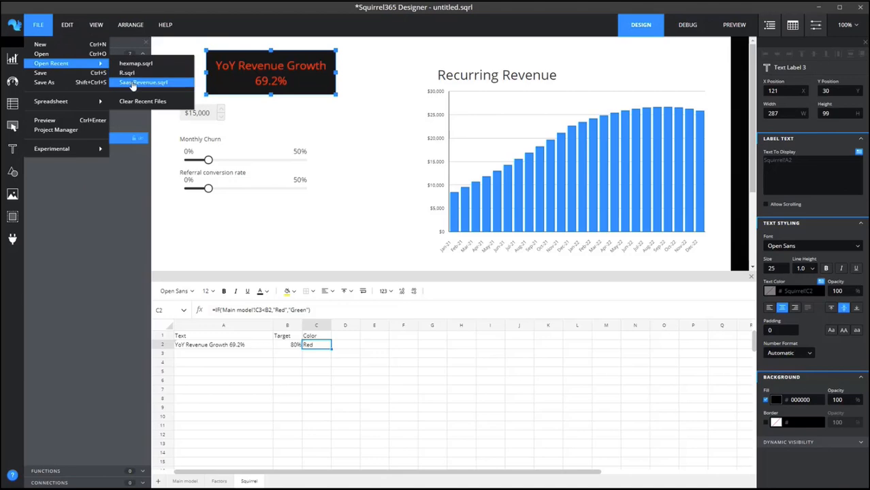
left_click(69, 65)
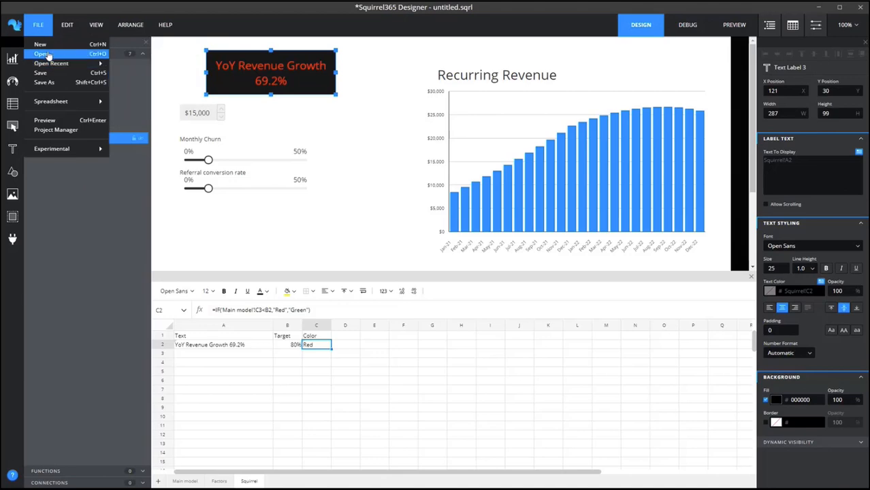
left_click(454, 266)
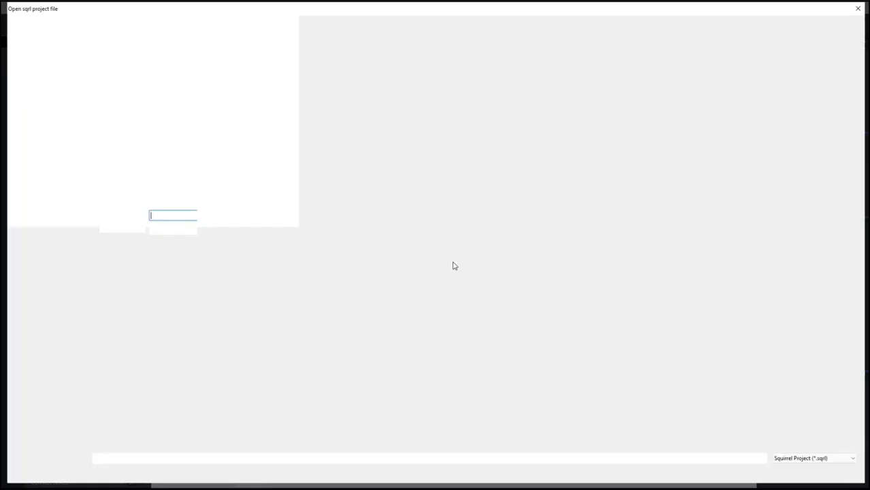
left_click(235, 75)
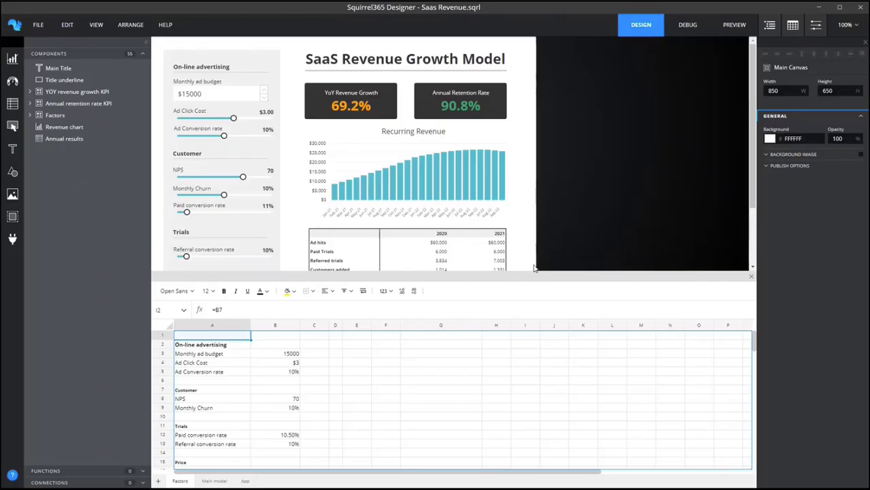
Shrink the spreadsheet area until the whole canvas is visible and display the App sheet.
left_click_drag(537, 275, 538, 339)
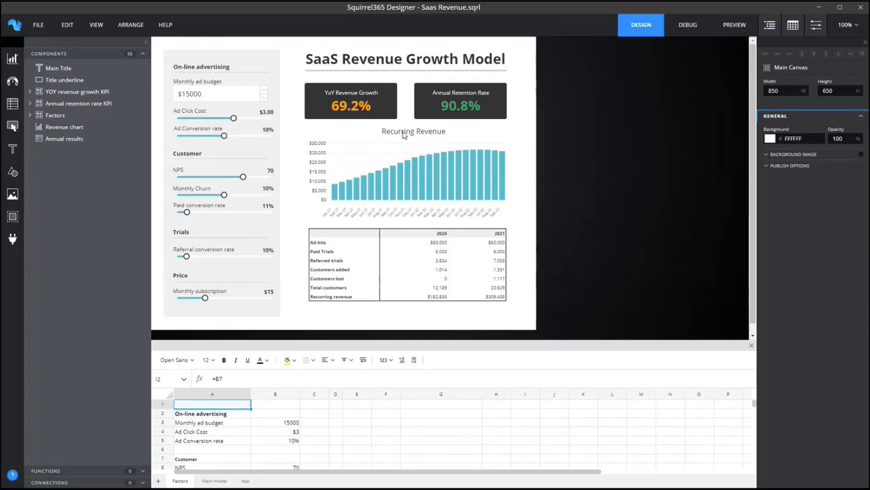
left_click(245, 481)
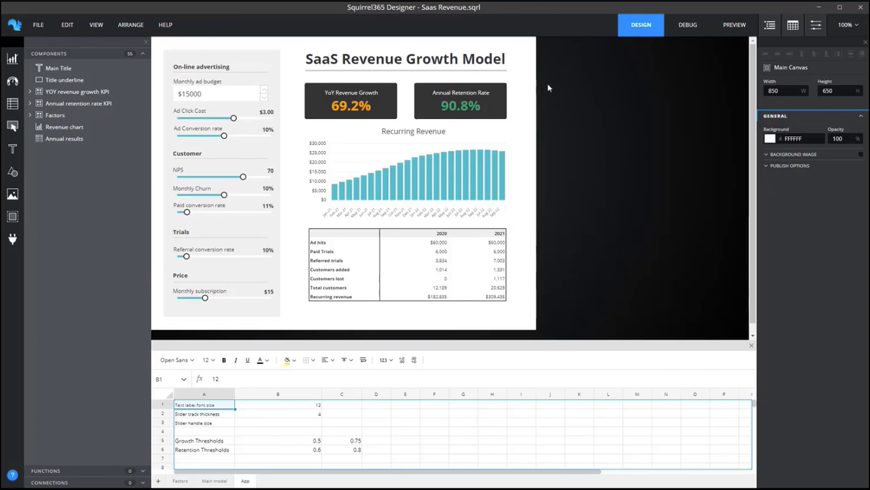
Preview the app and test it with Ad Click Cost $2.67, NPS 44, Monthly Churn 13% and Paid conversion rate 33%.
left_click(734, 25)
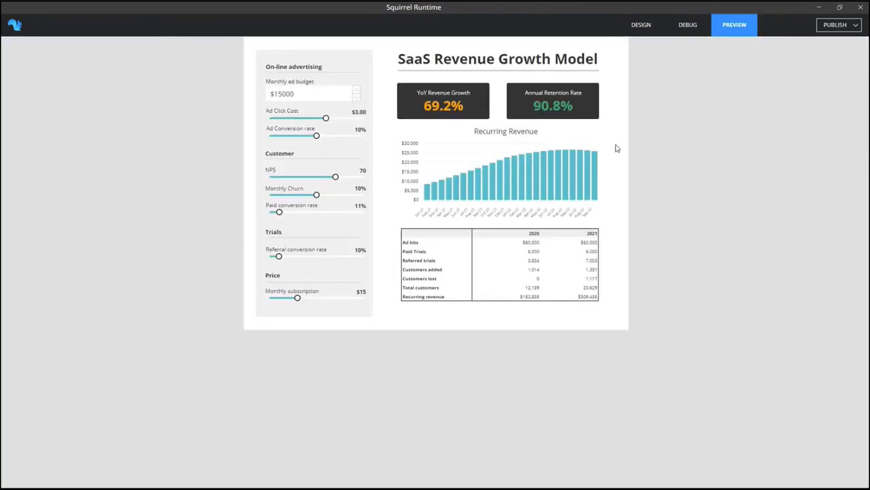
mouse_move(325, 119)
left_mouse_down()
mouse_move(314, 124)
mouse_move(321, 120)
left_mouse_up()
left_click_drag(335, 177, 329, 196)
left_click_drag(279, 212, 300, 212)
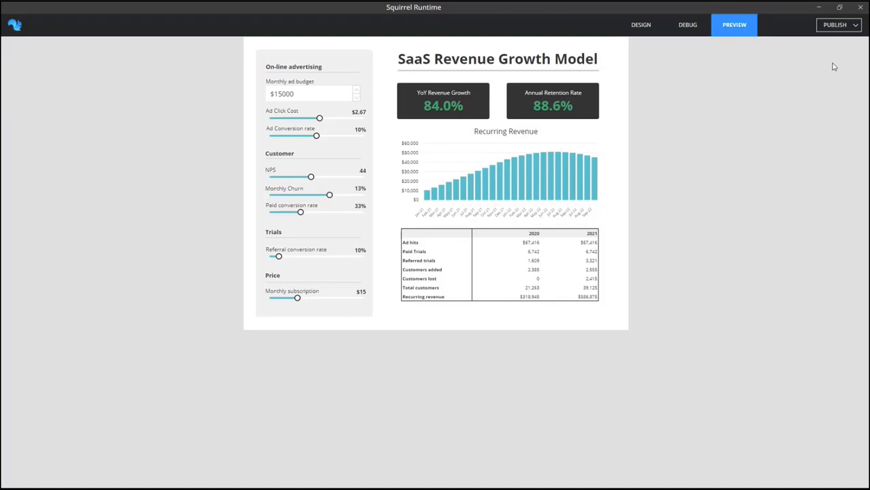
Publish the app to the cloud as a new project named Squirrel Free Webinar.
left_click(834, 25)
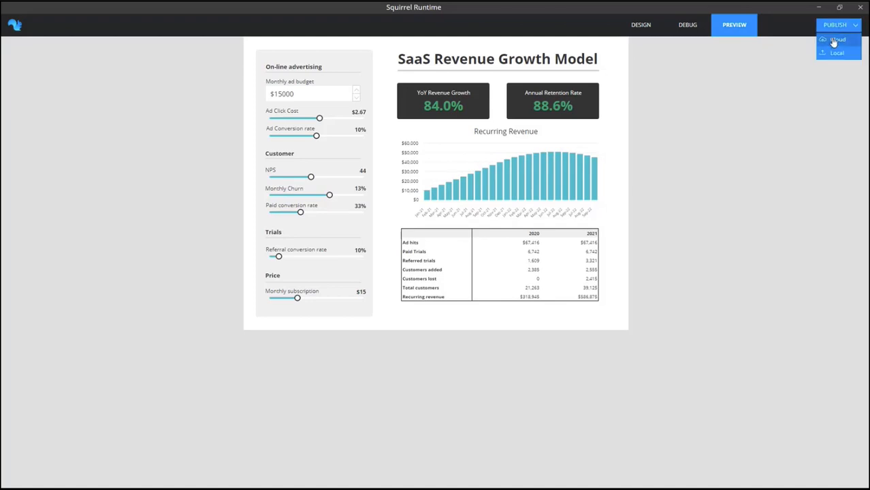
left_click(834, 41)
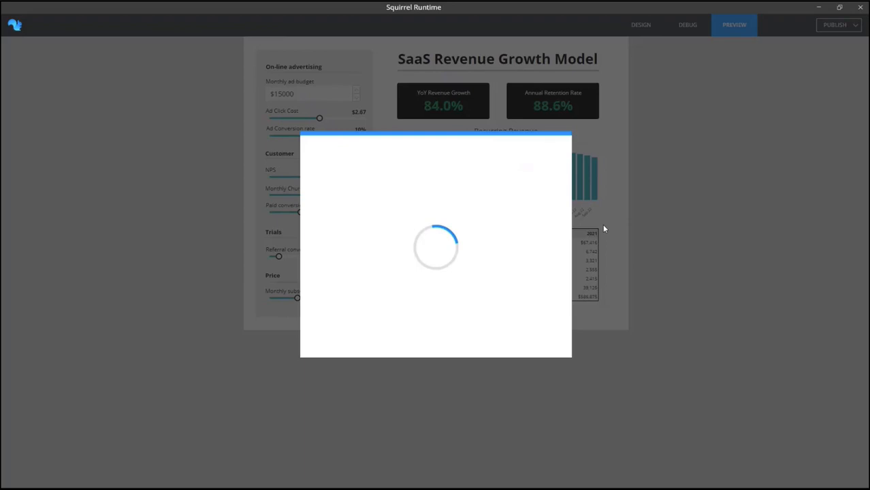
left_click_drag(425, 200, 380, 204)
type("Sq")
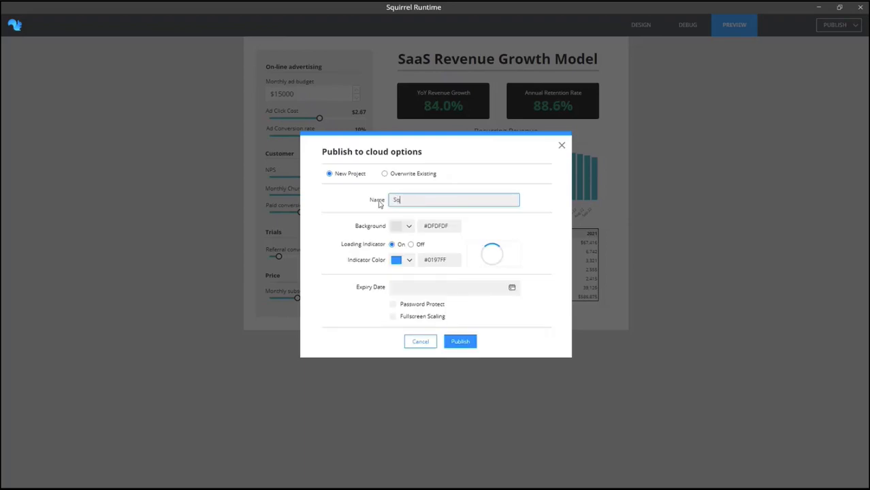
type("uirrel Free Webinar")
left_click(453, 341)
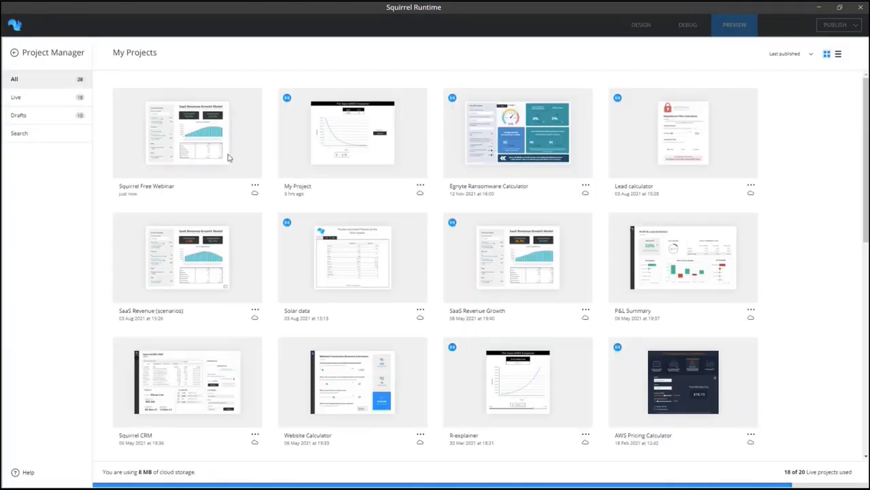
Move the Squirrel Free Webinar project to live and copy its web link from the sharing options.
left_click(255, 186)
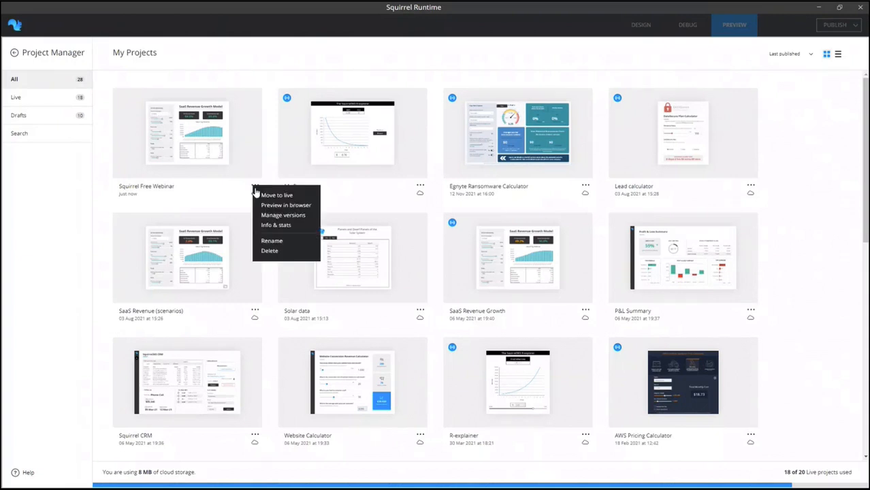
left_click(257, 195)
left_click(255, 187)
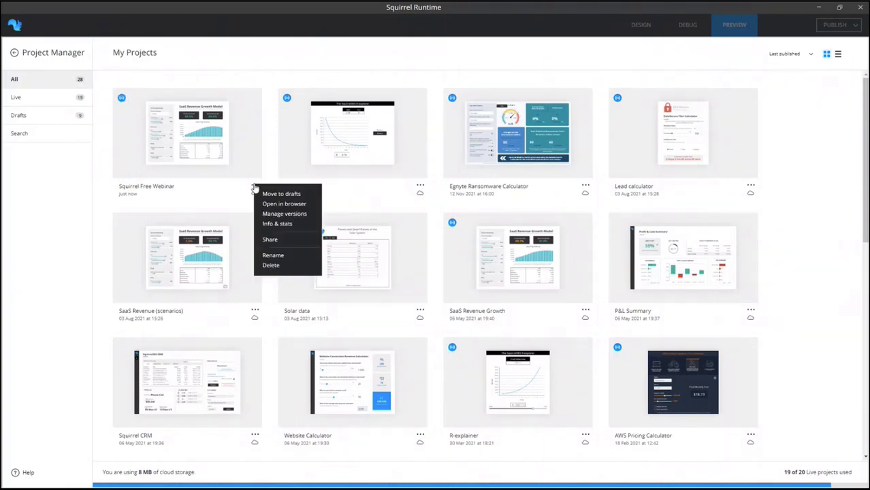
left_click(270, 241)
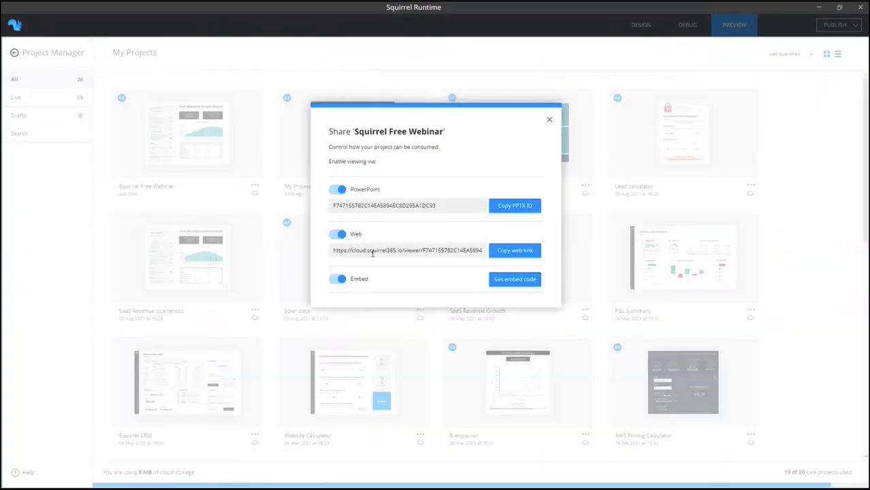
left_click(513, 252)
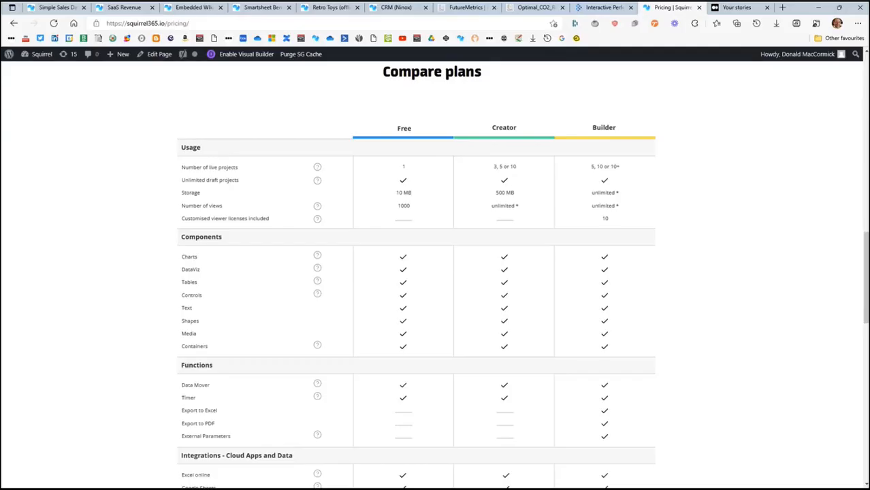
Switch to the web browser and open the copied app link in a new tab.
left_click(783, 7)
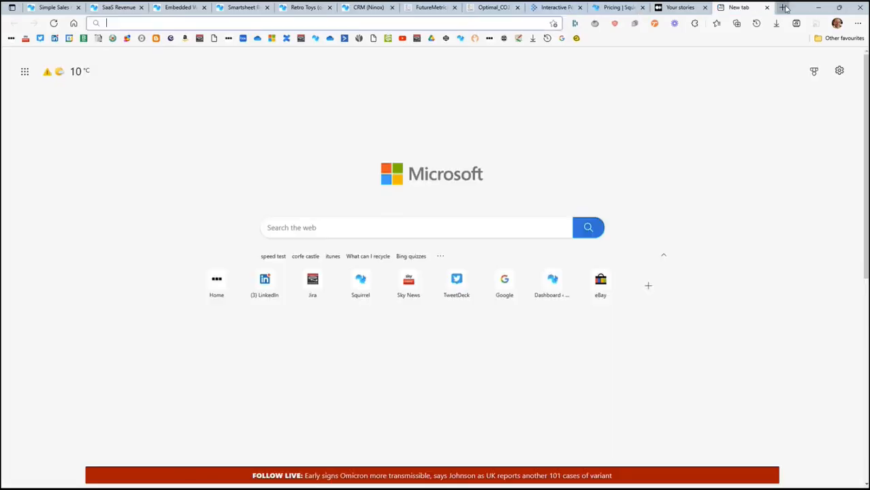
key("ctrl+v")
key("Return")
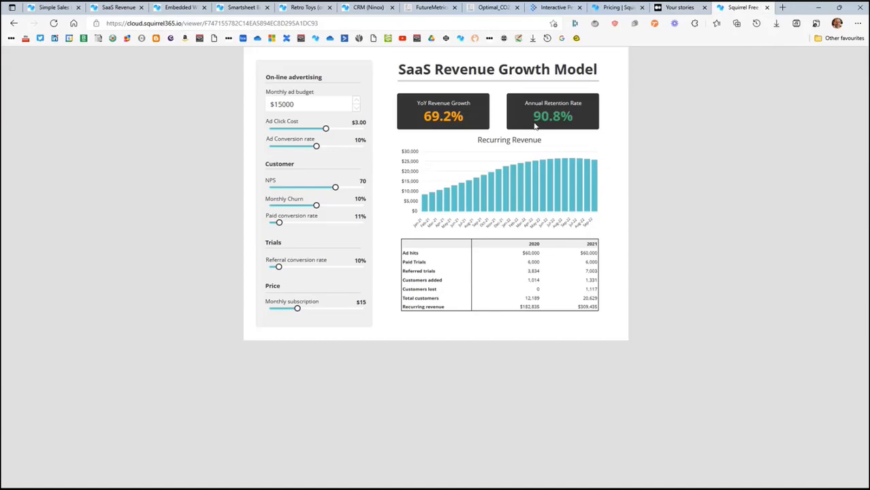
Return to the Squirrel365 project manager, copy the project's PowerPoint ID, and close the sharing options.
key("alt+Tab")
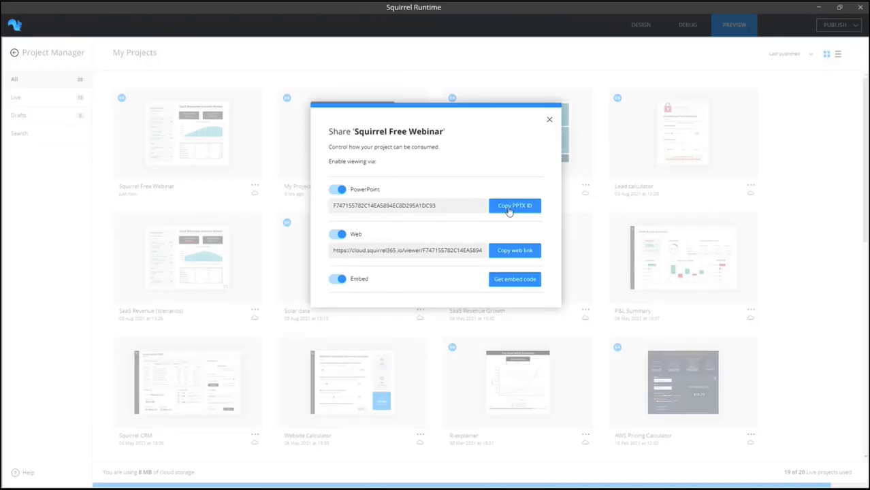
left_click(508, 210)
left_click(550, 122)
Reopen the sharing options of Squirrel Free Webinar, examine its embed code, and close them again.
left_click(254, 187)
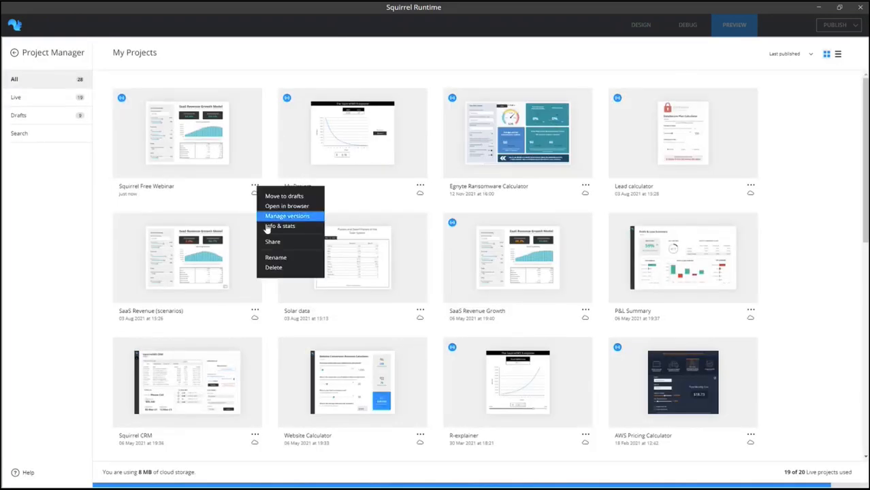
left_click(272, 241)
left_click(499, 281)
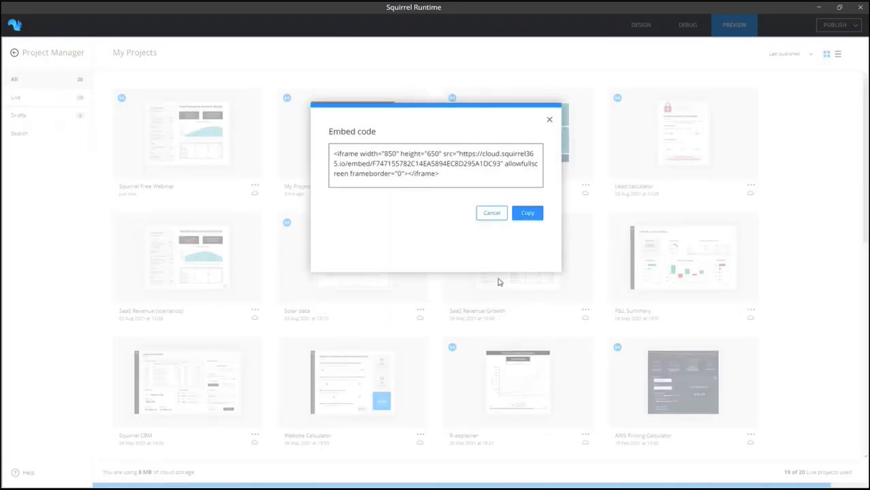
left_click_drag(443, 177, 330, 154)
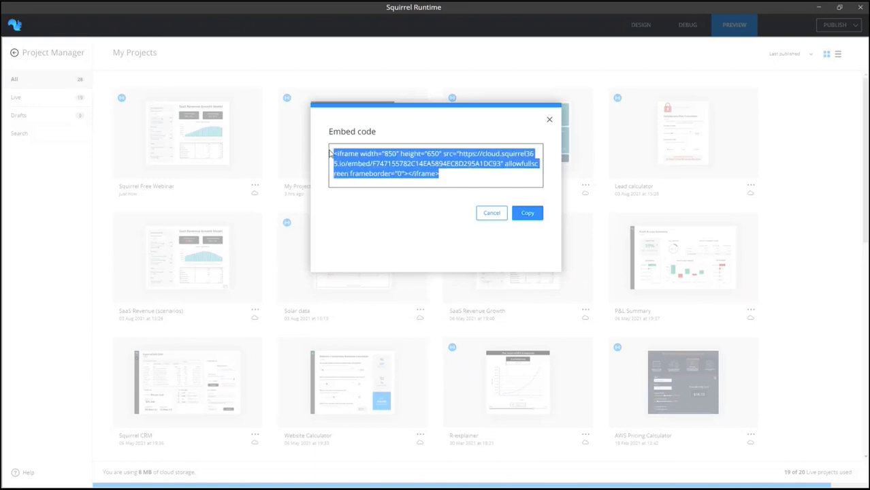
left_click(493, 213)
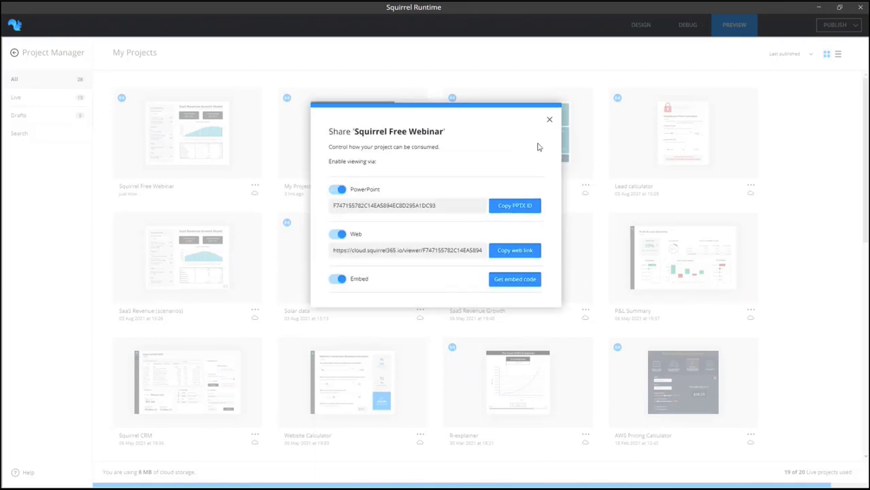
left_click(548, 121)
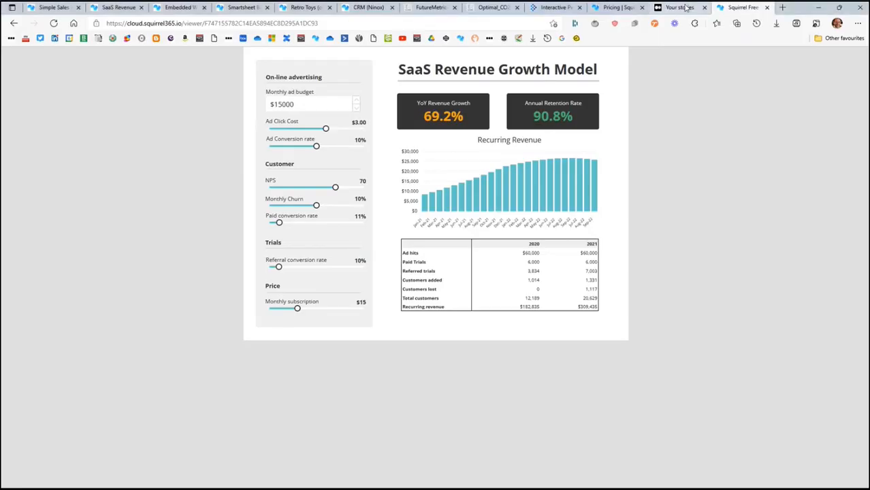
Switch to Medium in the browser and open the story "Understanding R: an animation" at its embedded R-explorer.
left_click(685, 7)
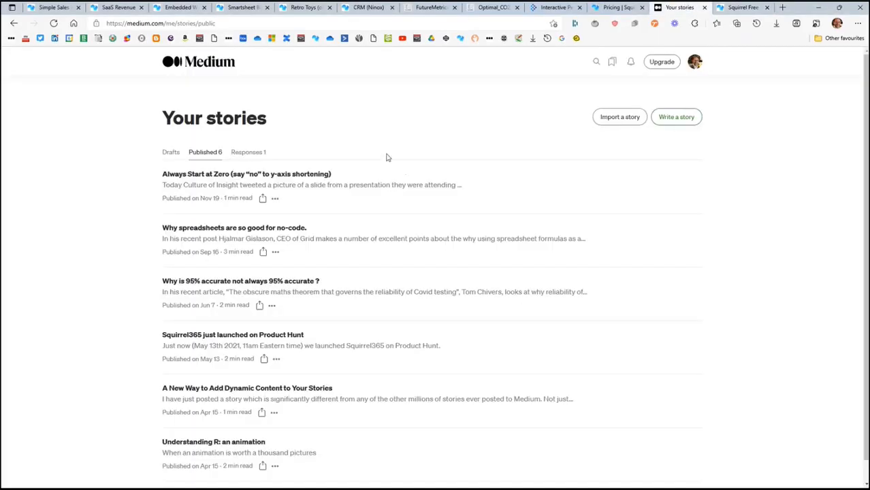
scroll(371, 204, "down", 1)
left_click(202, 422)
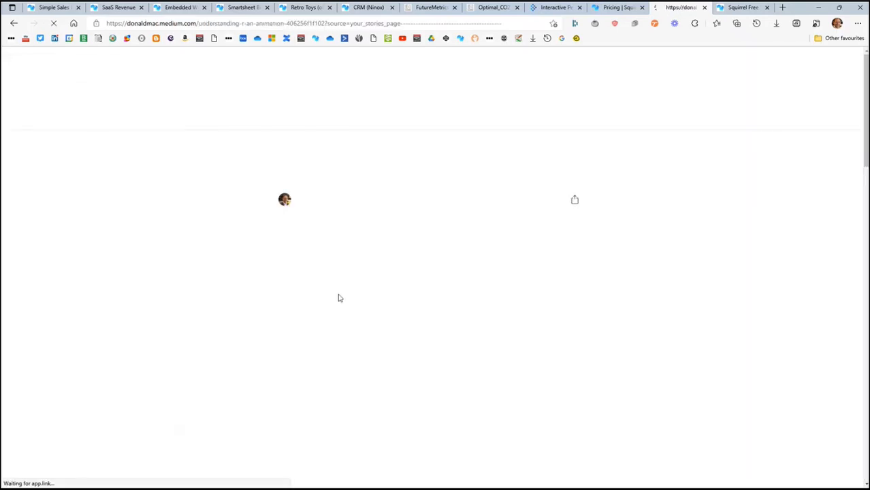
scroll(365, 247, "down", 2)
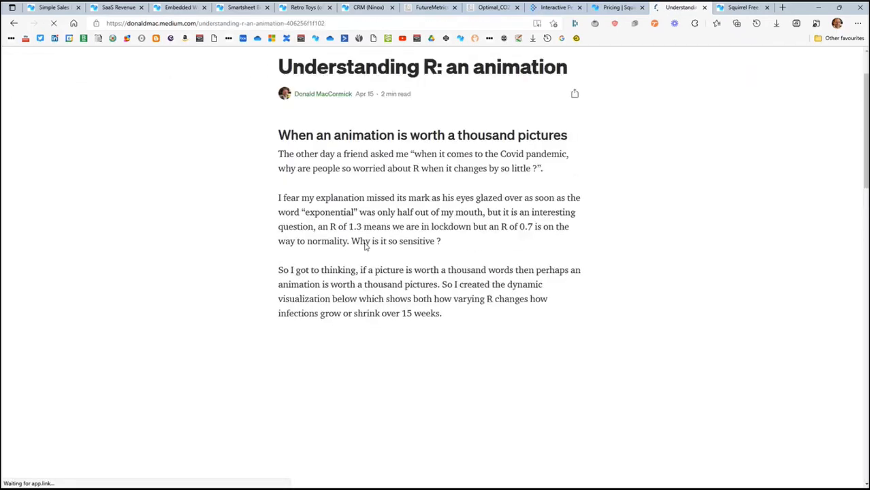
scroll(365, 247, "down", 4)
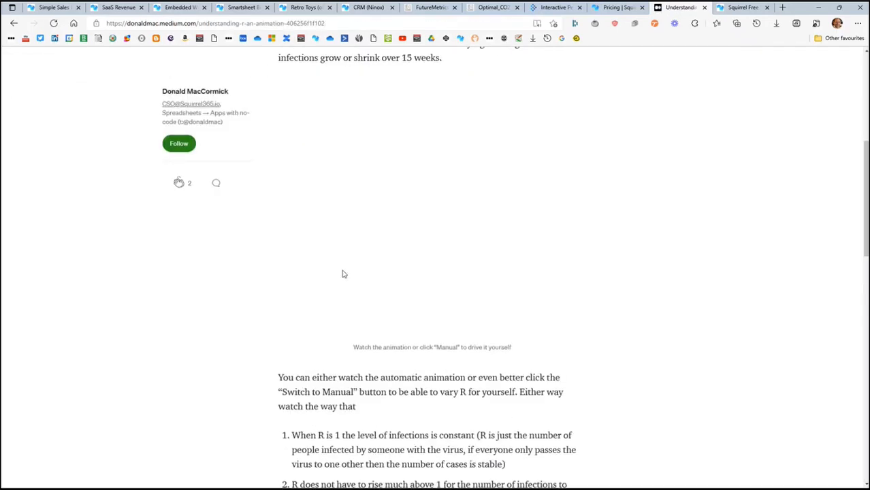
scroll(343, 273, "up", 1)
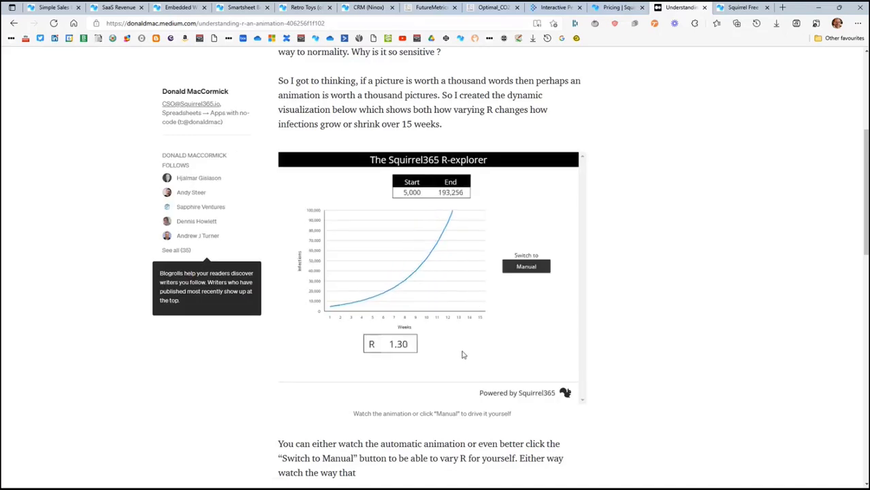
Switch the embedded R-explorer to manual mode and try an R value slightly below 1.00.
left_click(525, 271)
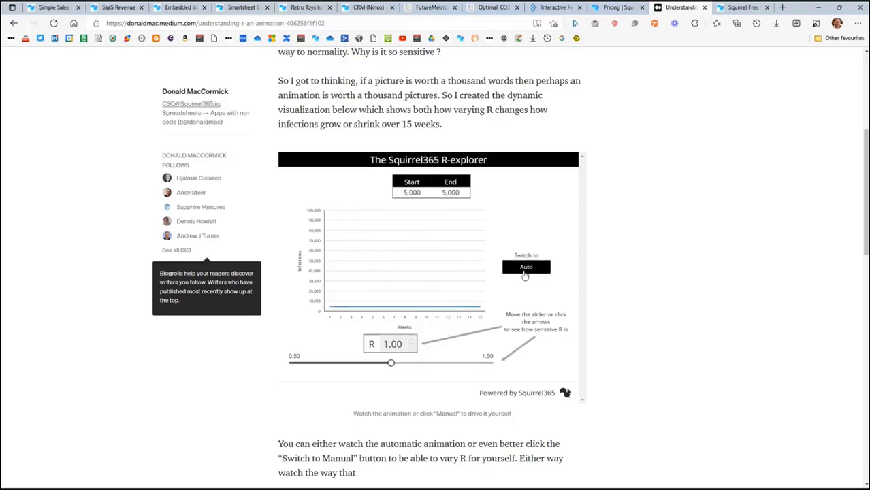
mouse_move(393, 368)
left_mouse_down()
mouse_move(342, 368)
mouse_move(430, 370)
mouse_move(385, 368)
left_mouse_up()
scroll(472, 335, "up", 5)
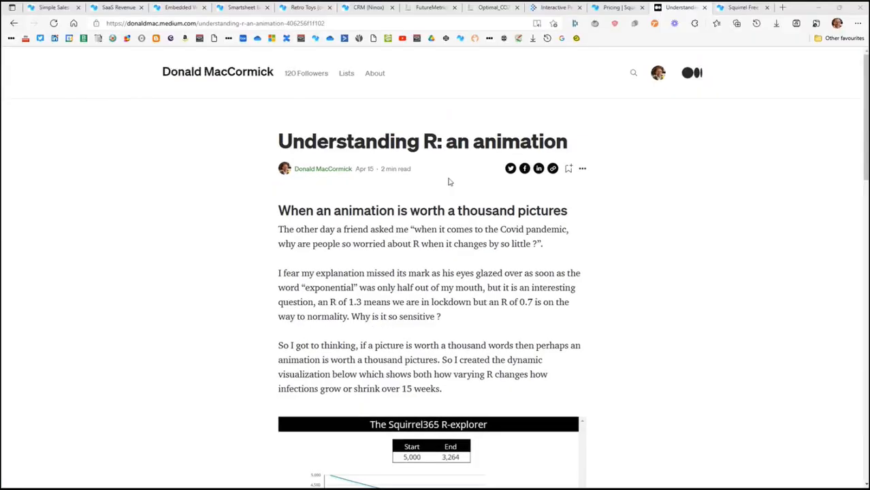
Go back to the Medium stories list and start a new story titled "My Squirrel Project".
left_click(13, 23)
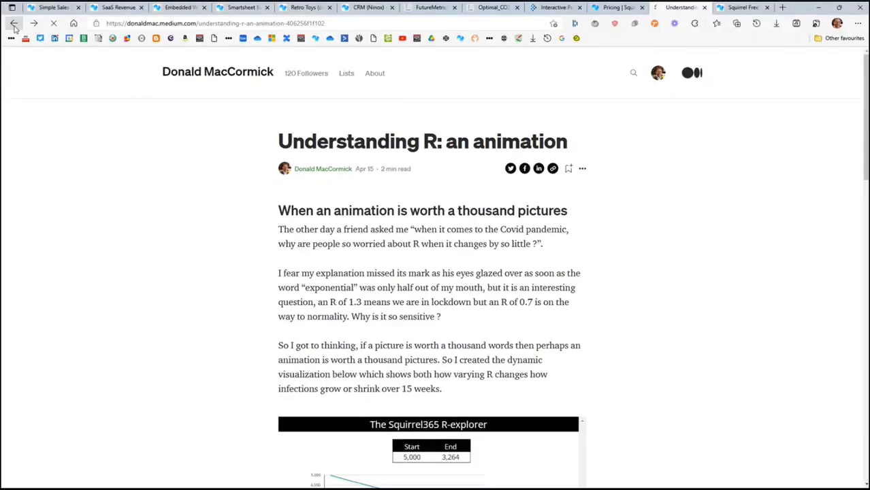
left_click(674, 98)
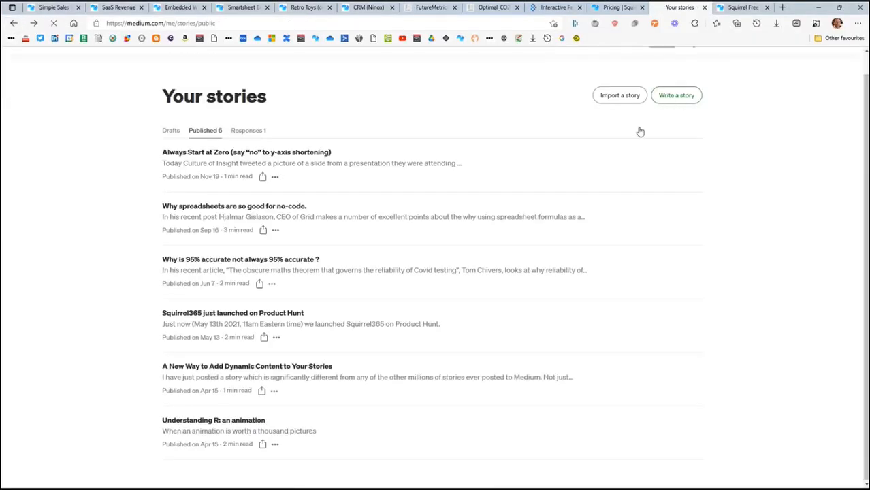
left_click(299, 109)
type("My Squir")
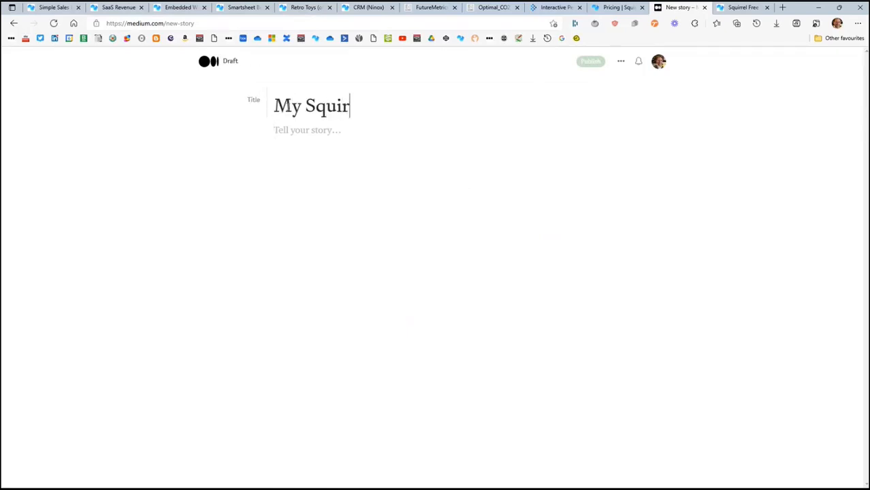
type("el Prod")
key("BackSpace")
type("ject")
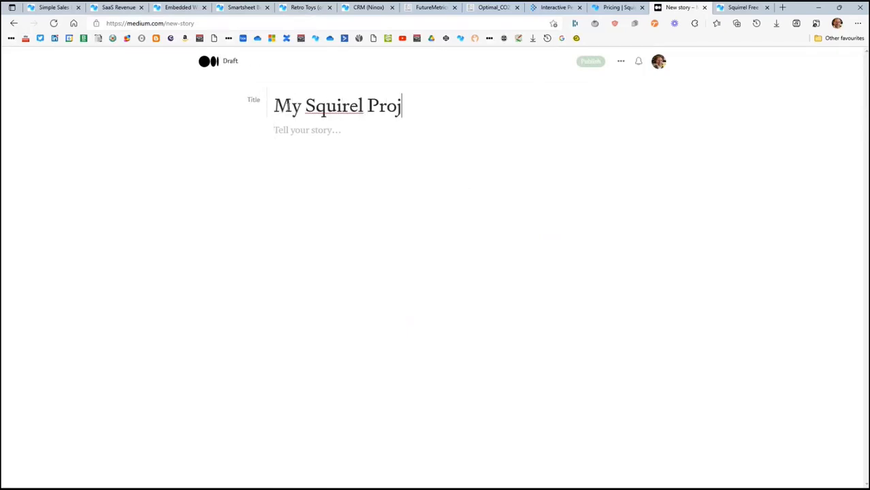
left_click(342, 107)
type("r")
left_click(339, 130)
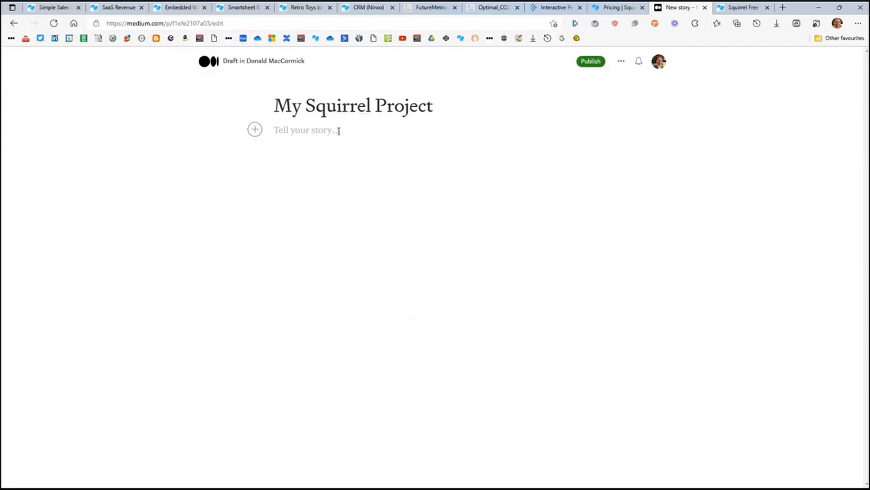
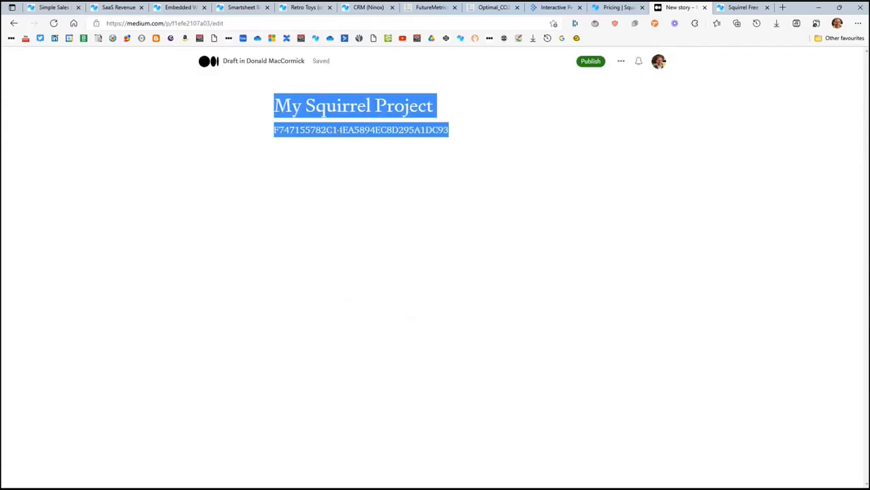
key("ctrl+a")
key("super+v")
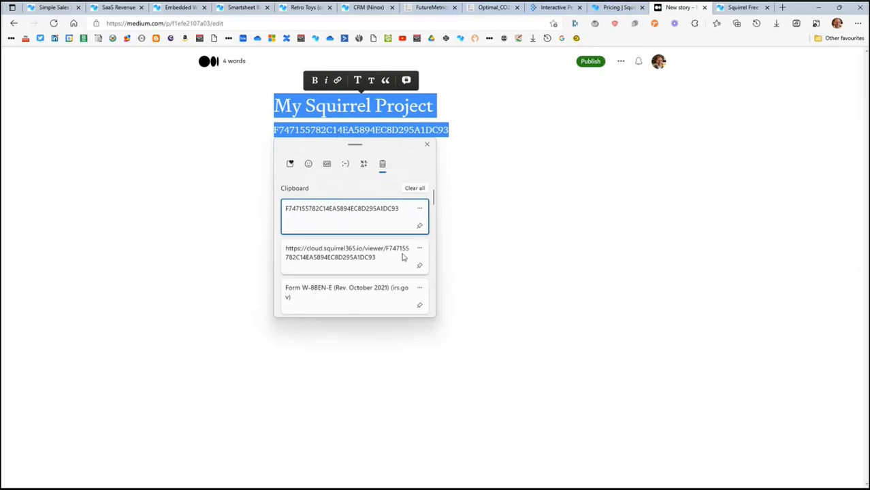
left_click(406, 135)
left_click_drag(451, 132, 273, 130)
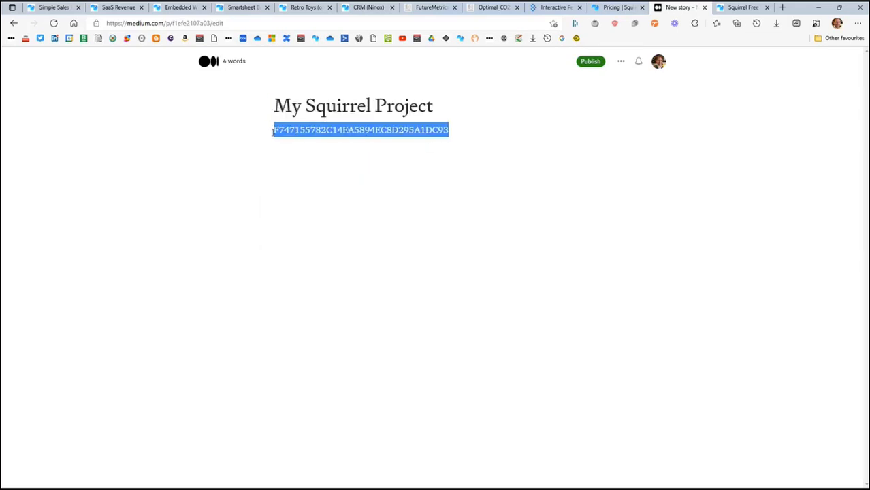
key("BackSpace")
Insert the app's web link from the clipboard history into the story body and embed it.
key("super+v")
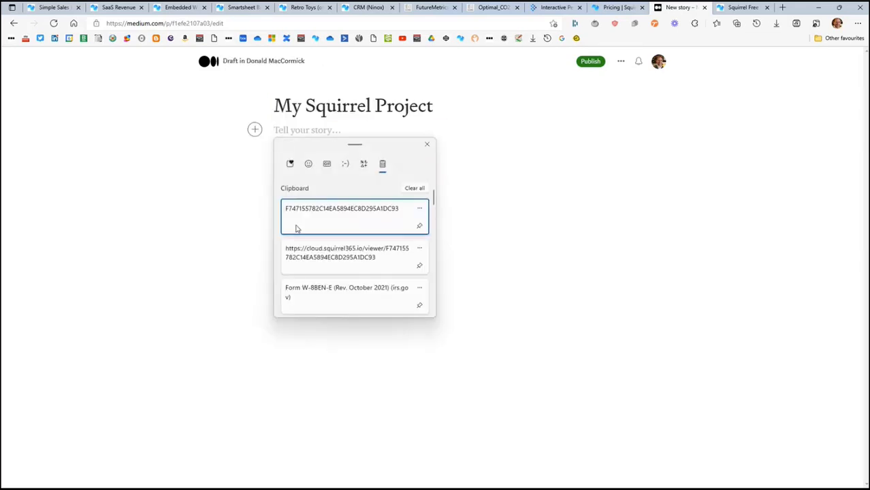
left_click(316, 259)
key("Return")
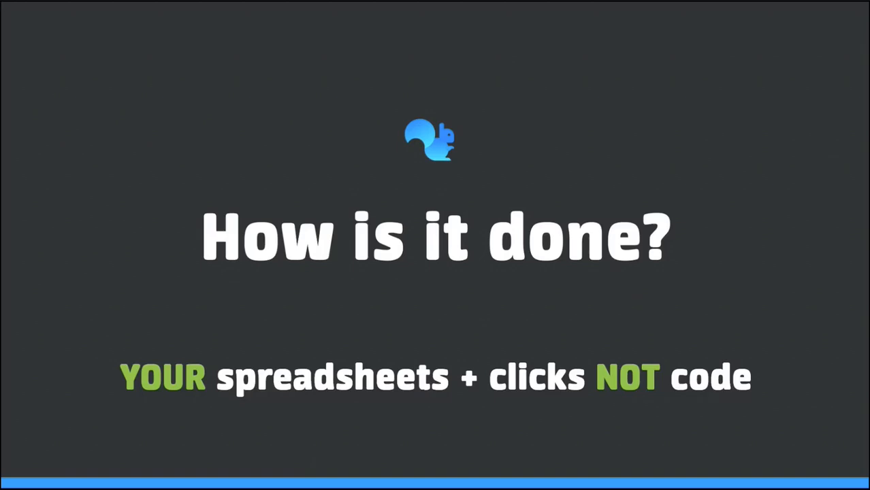
left_click(132, 351)
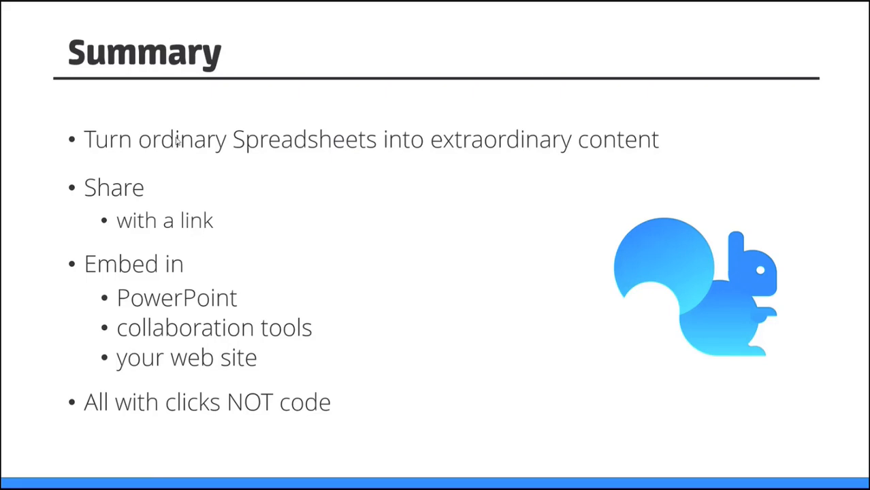